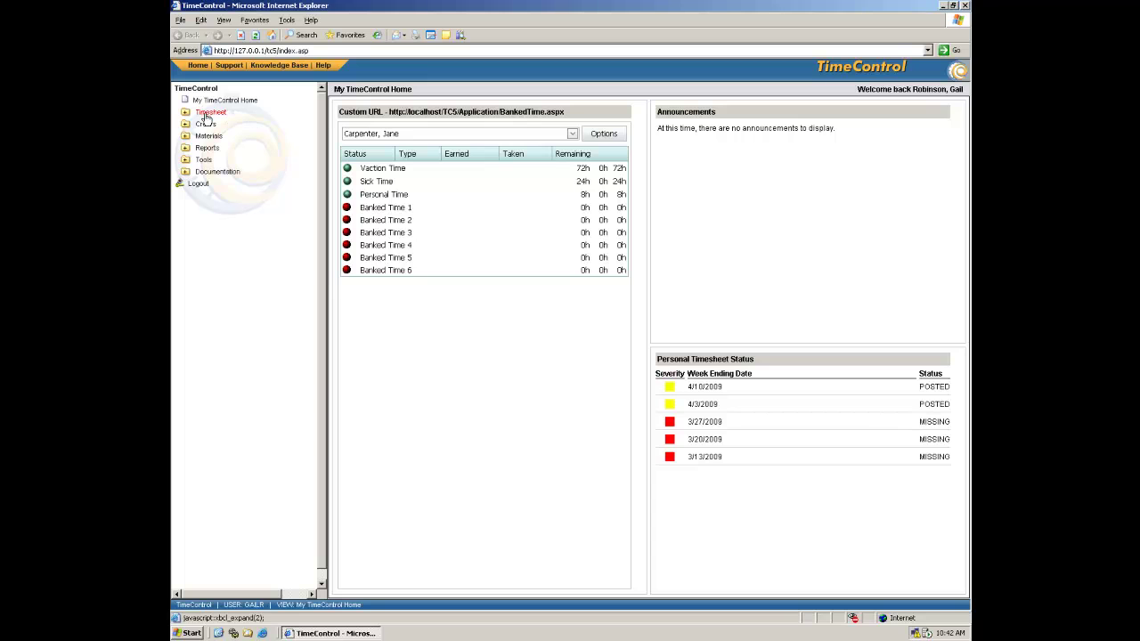
Create a new personal timesheet dated 01/05/2009 from the timesheet entry list.
left_click(206, 114)
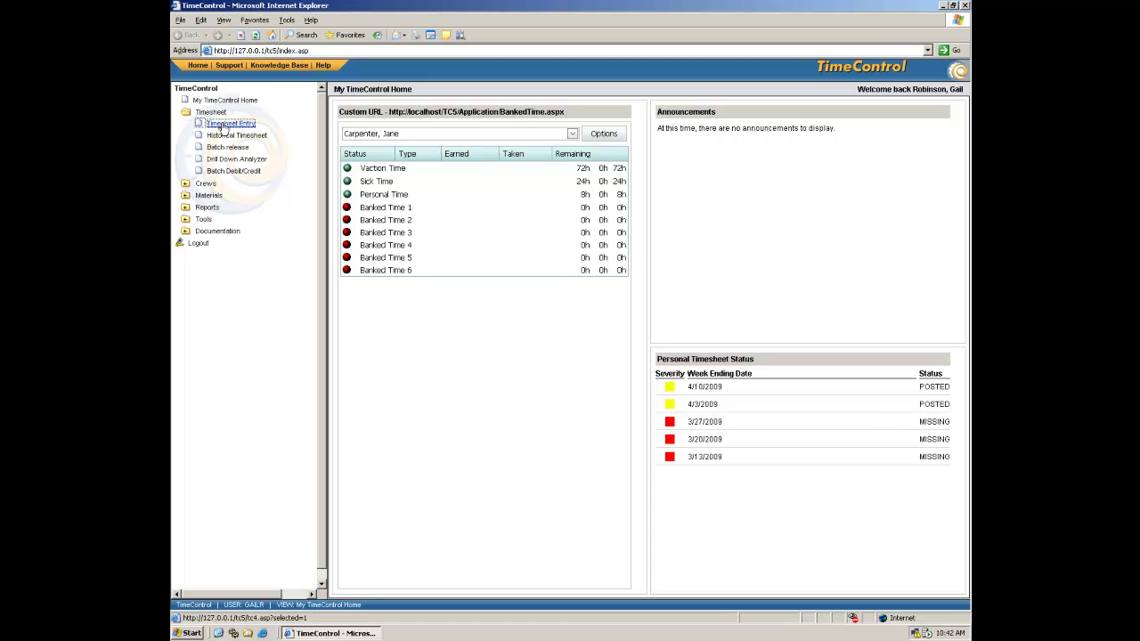
left_click(225, 124)
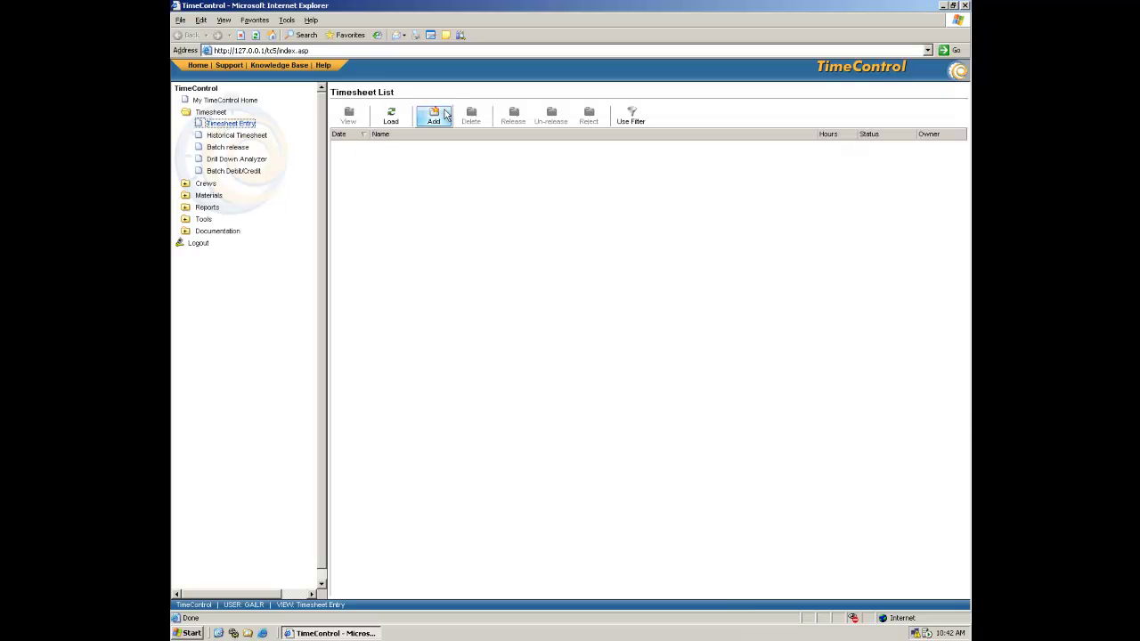
left_click(436, 114)
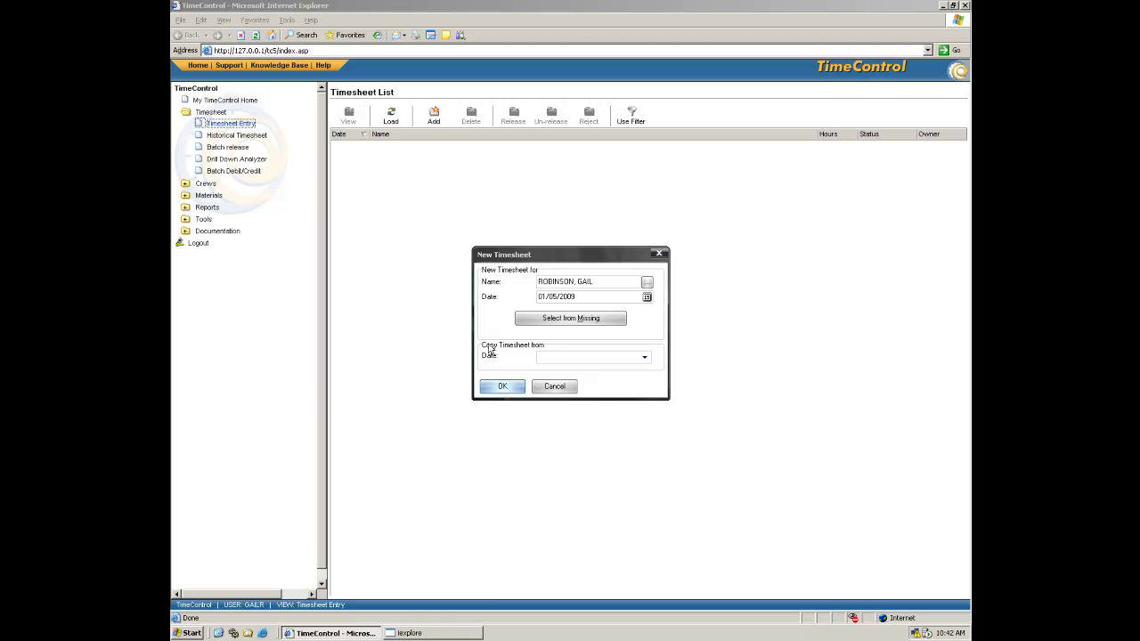
left_click(504, 386)
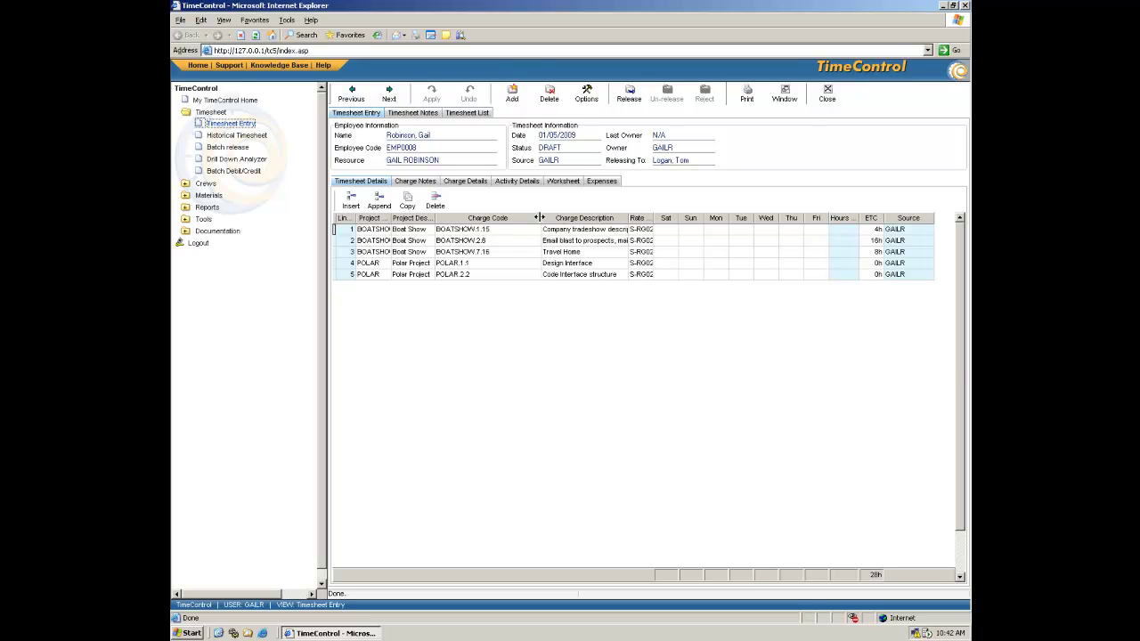
Enter Monday hours of 4h on lines 1 and 2, and Tuesday hours of 3h on lines 3 and 4 and 2h on line 5.
left_click(713, 230)
type("4")
key("Down")
type("4")
key("Tab")
key("Down")
type("3")
key("Down")
type("3")
key("Tab")
left_click(741, 275)
type("3")
key("Tab")
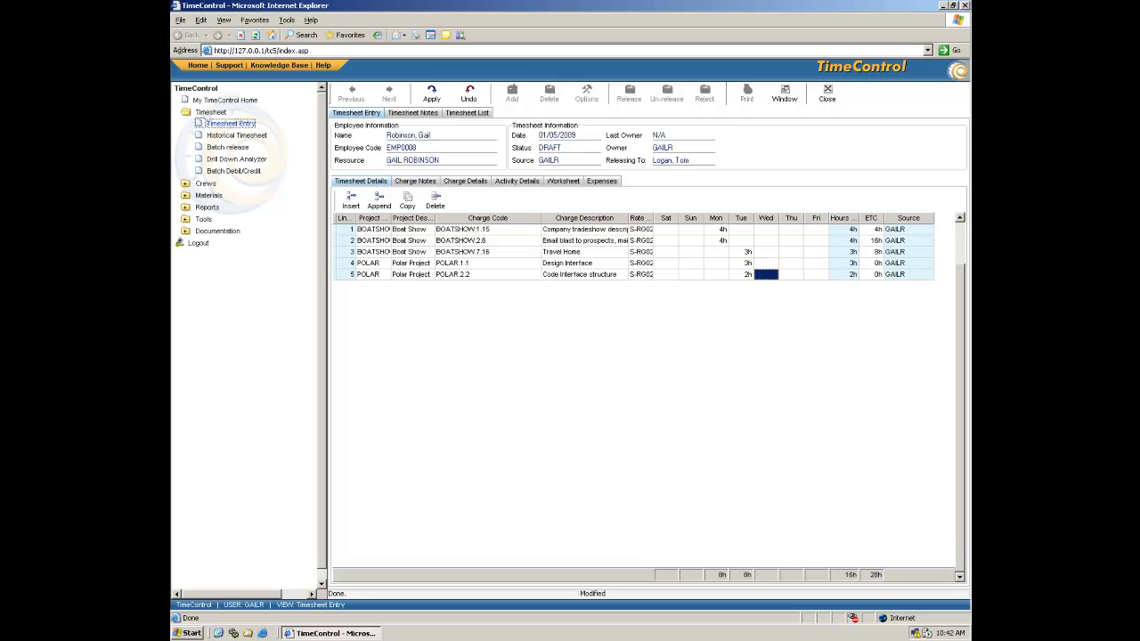
Enter 4h on Wednesday for both POLAR lines and 8h on Thursday for the BOATSHOW.2.6 line.
type("4")
key("Up")
type("4")
key("Up")
key("Up")
key("Tab")
type("8")
Add a new line below the last timesheet line and assign it the OVERHEAD project from the Internal group.
key("Down")
key("Down")
key("Down")
key("Down")
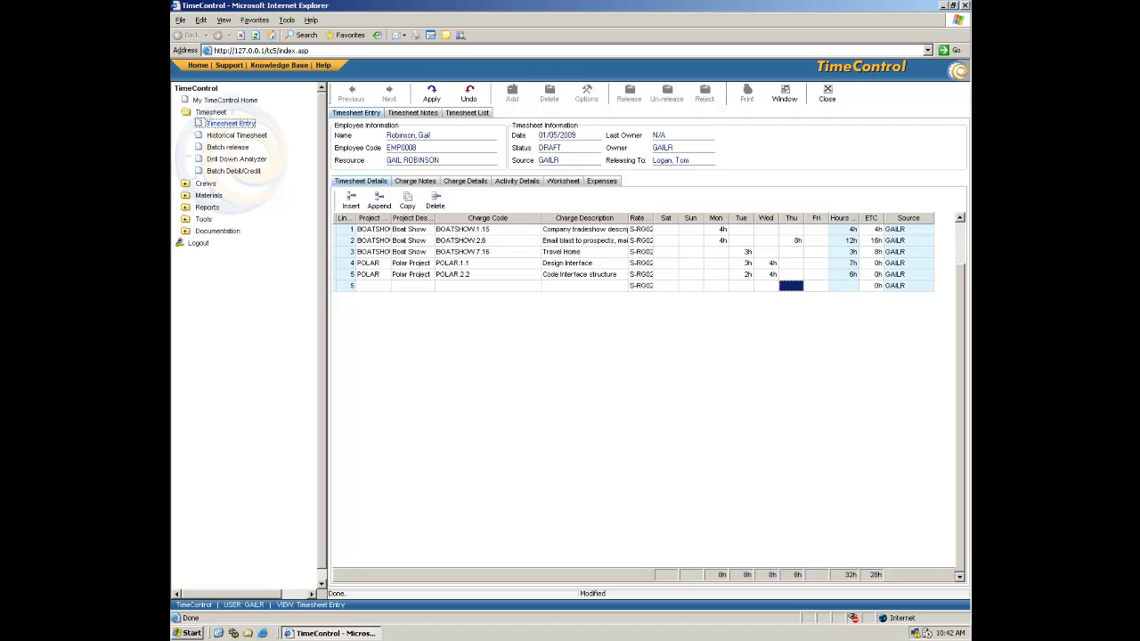
left_click(498, 287)
left_click(423, 285)
left_click(430, 286)
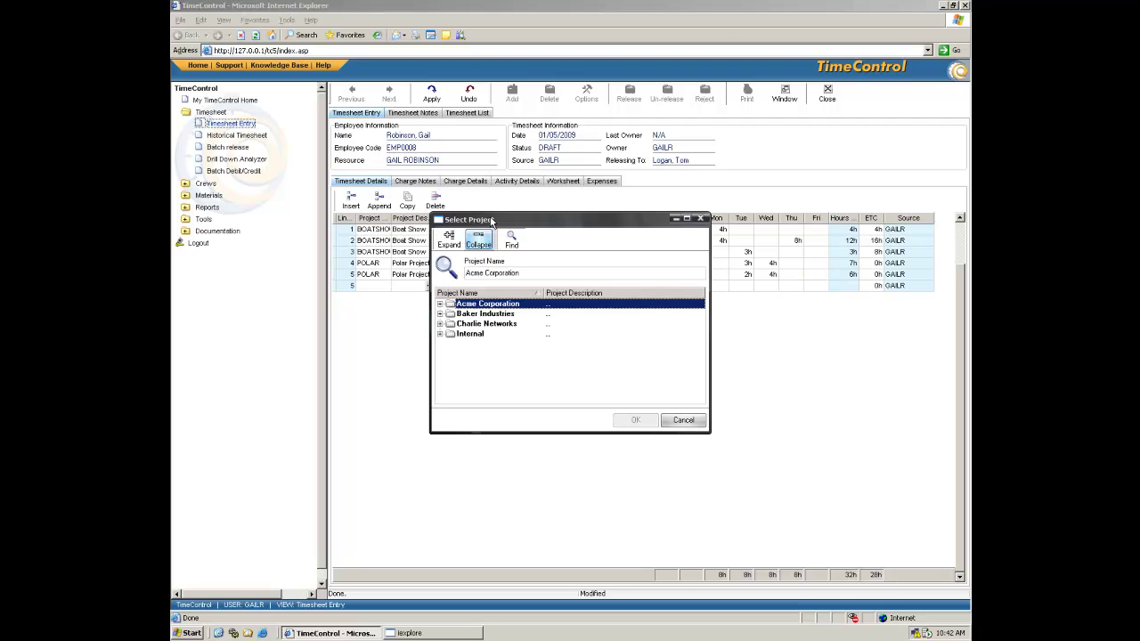
left_click(440, 334)
double_click(476, 345)
Set the new line's charge code to OVERHEAD.VACATION.
left_click(470, 286)
left_click(537, 286)
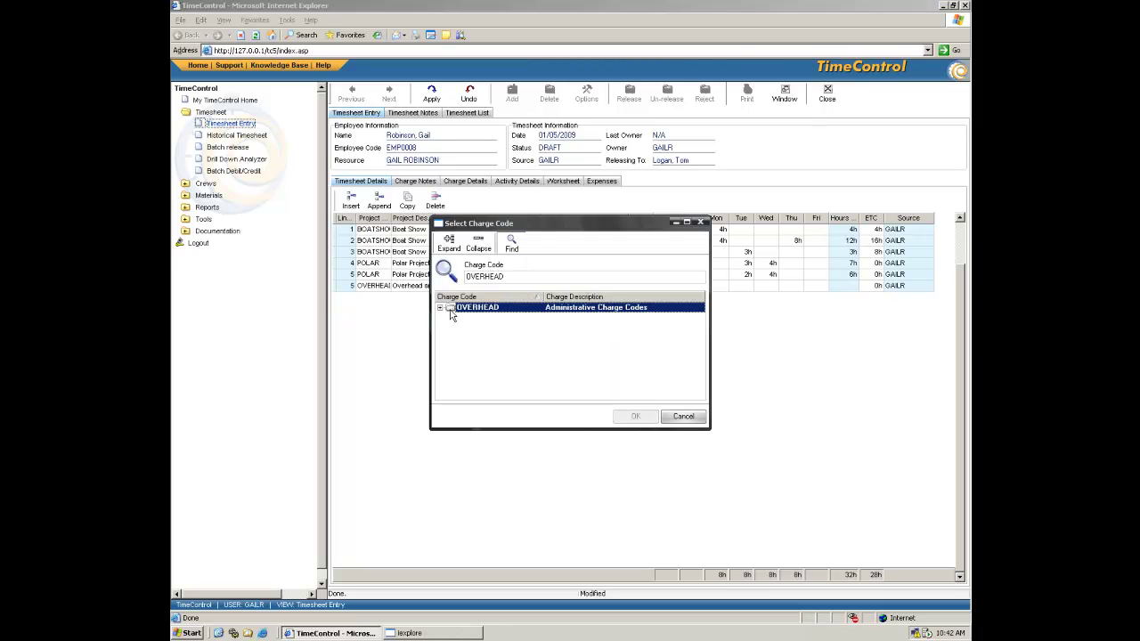
double_click(451, 309)
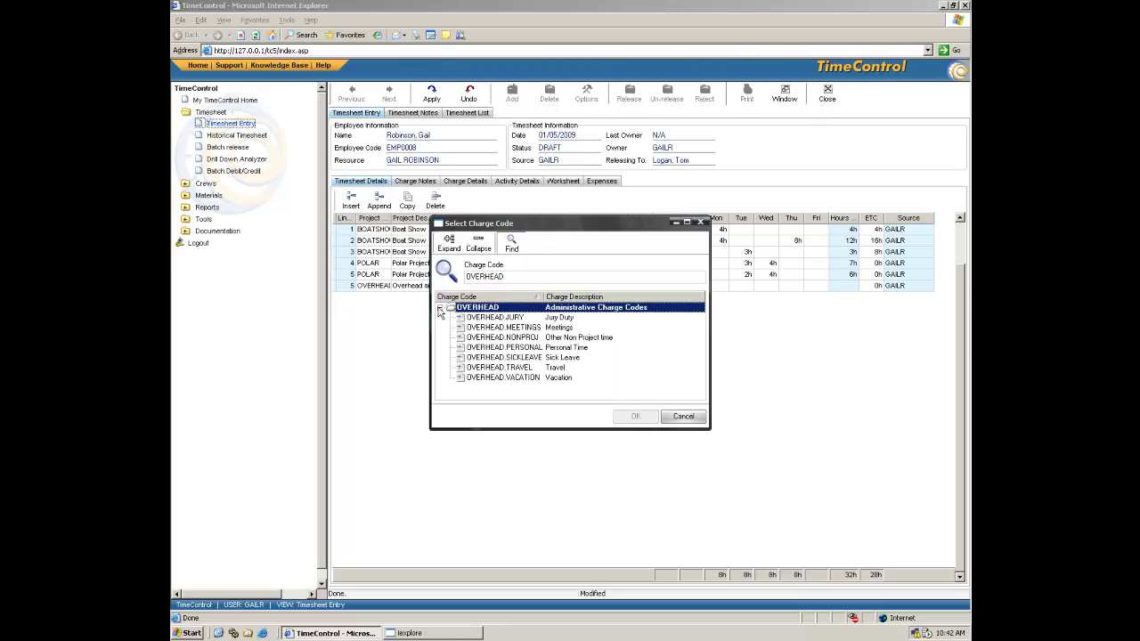
double_click(495, 377)
Enter 8h on Friday for the vacation line and save the timesheet changes.
left_click(815, 286)
left_click(815, 288)
type("8")
key("Return")
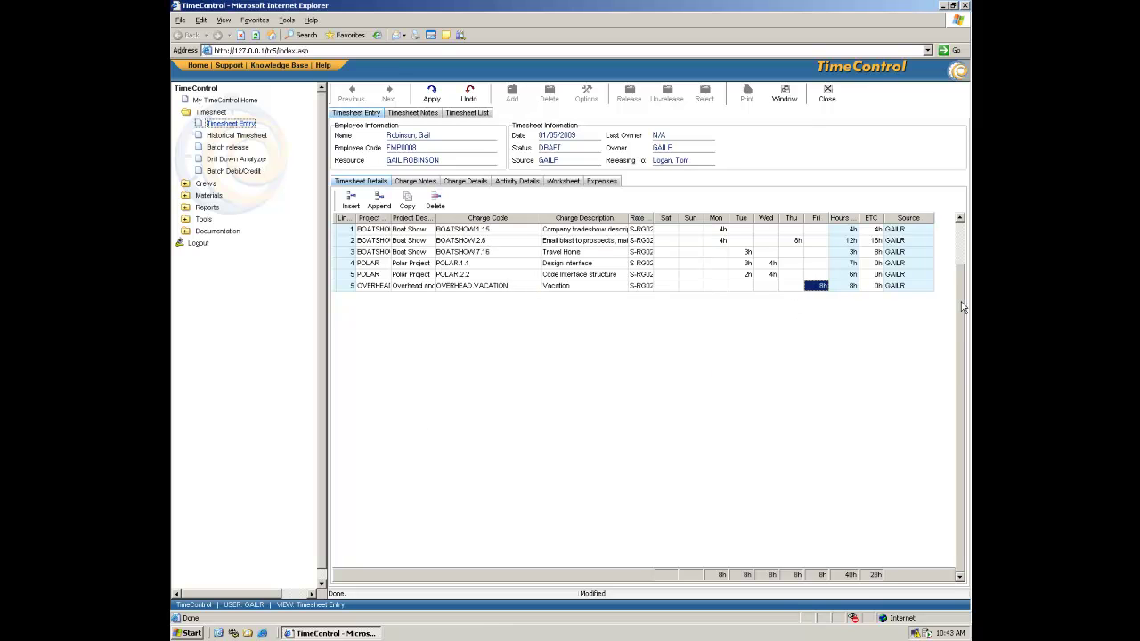
left_click(431, 93)
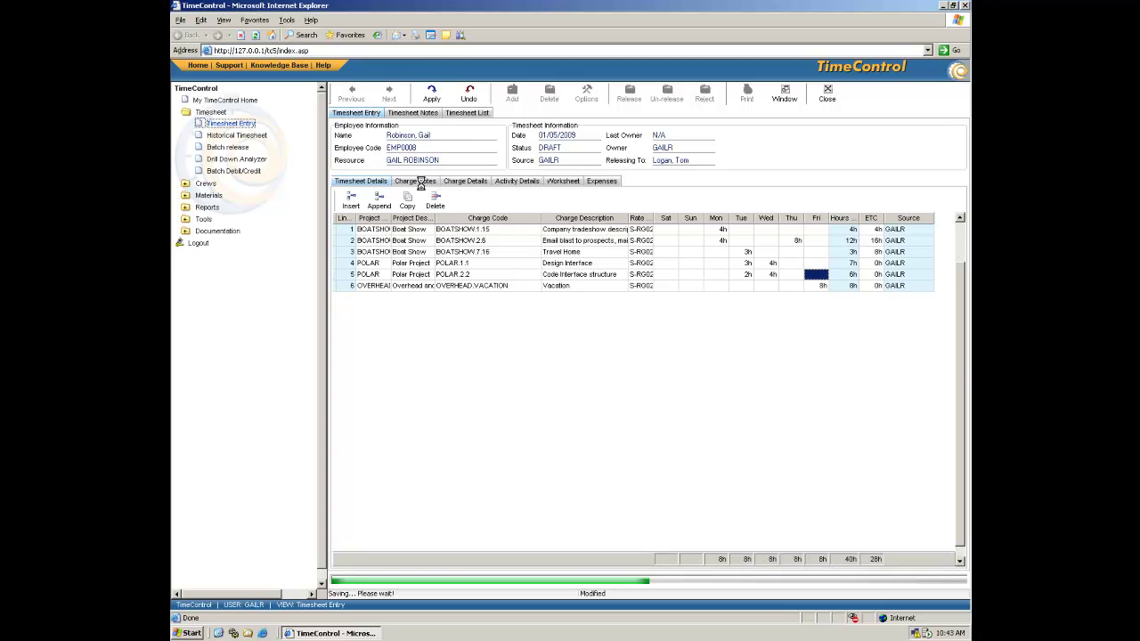
Review the charge details and activity details of the timesheet lines, enlarging the activity field list.
left_click(464, 181)
left_click(510, 182)
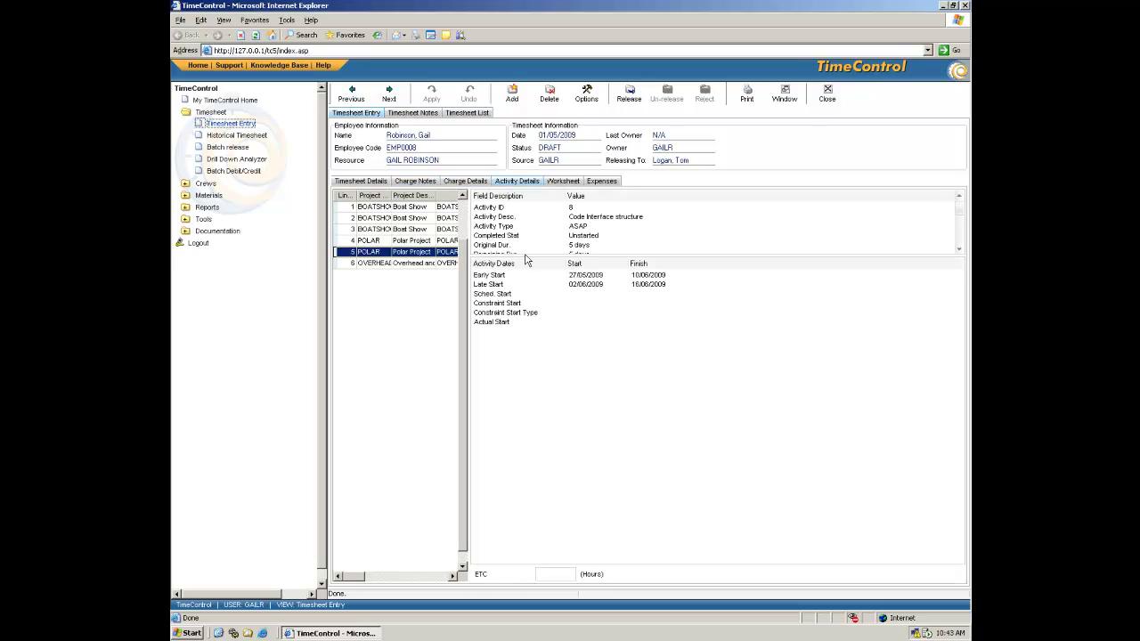
left_click_drag(524, 257, 521, 332)
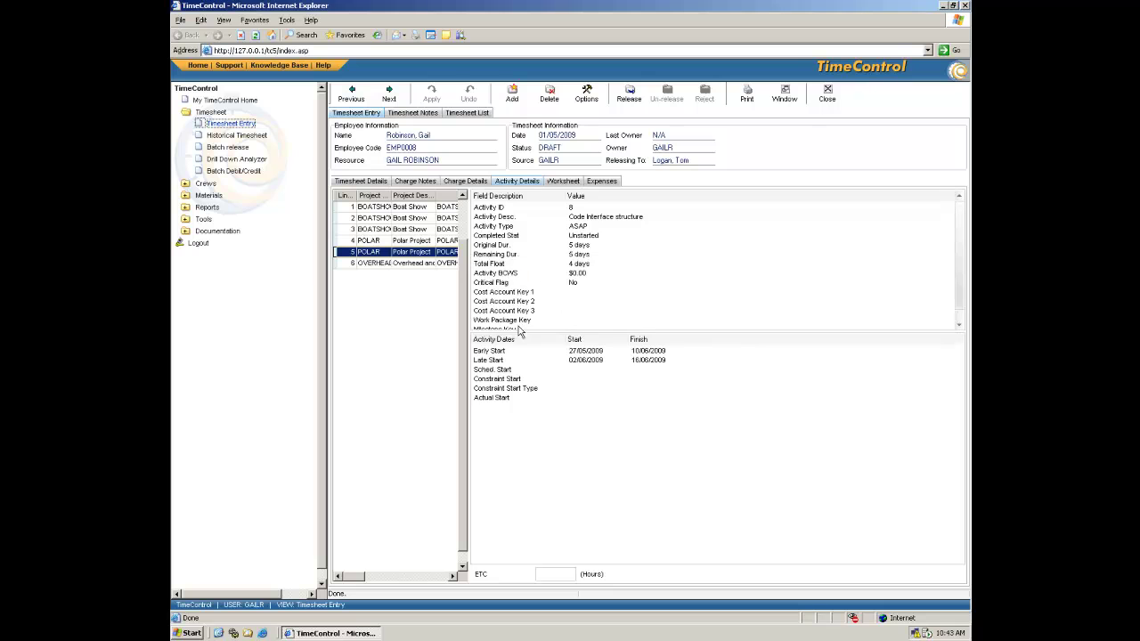
Review the worksheet hours summed by project, by charge code and by rate code, and return to the timesheet details.
left_click(558, 183)
left_click(935, 202)
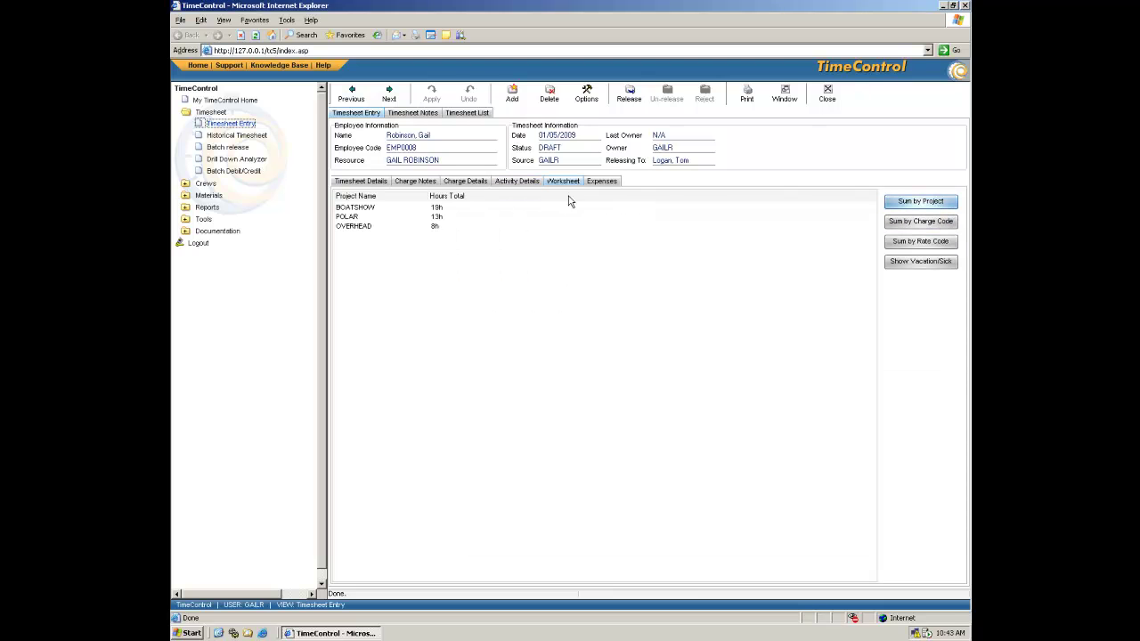
left_click(913, 222)
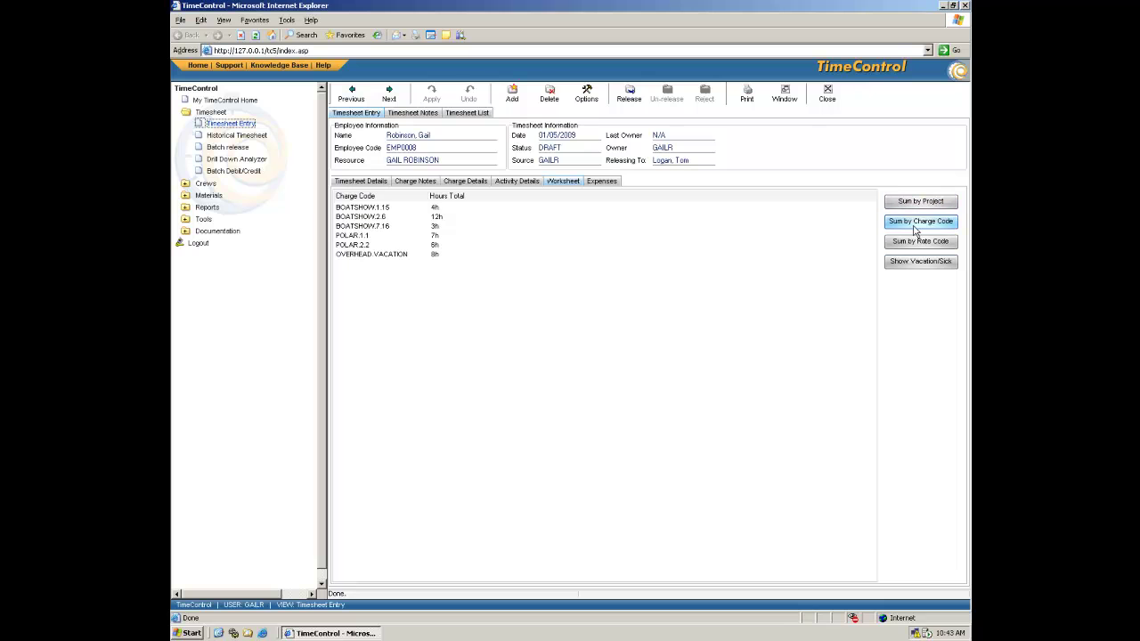
left_click(921, 241)
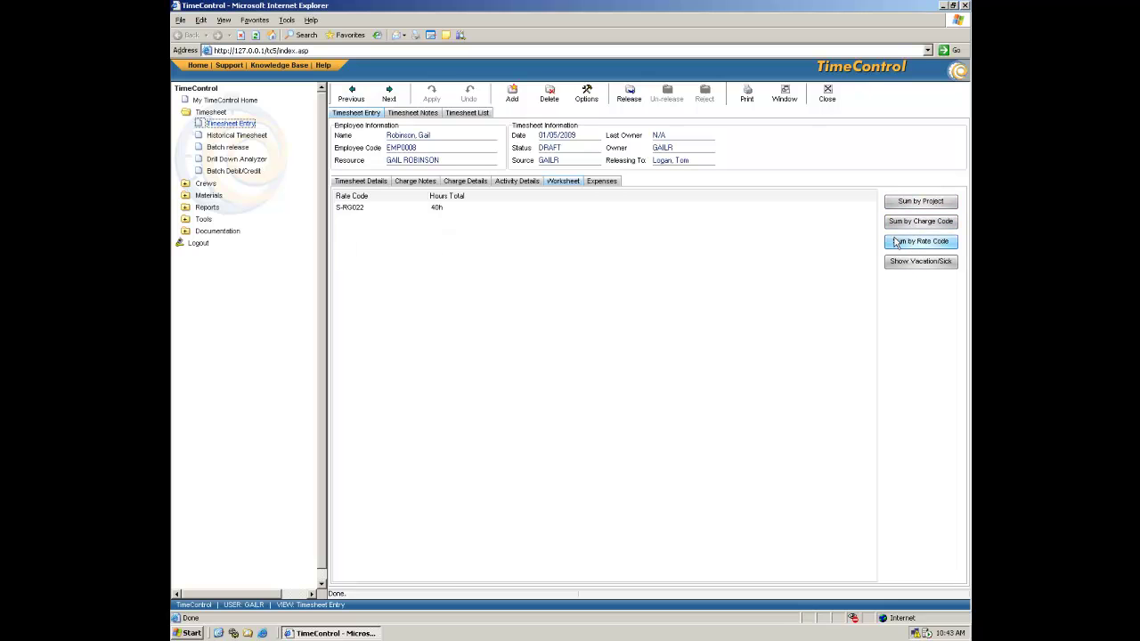
left_click(355, 183)
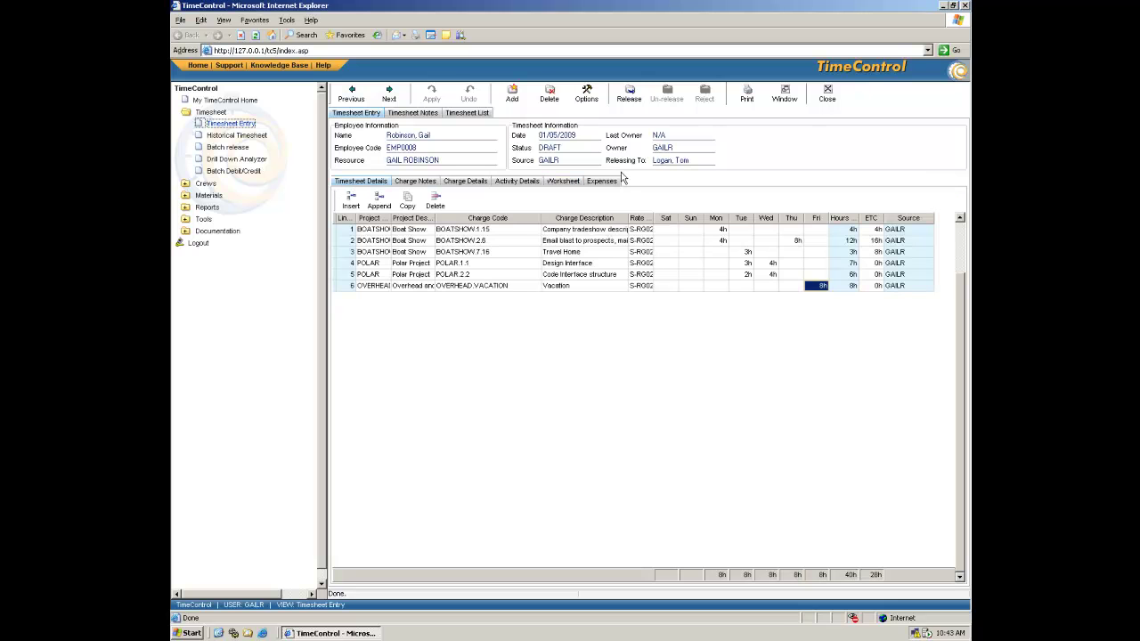
Release the completed timesheet to the next approver and dismiss the confirmation.
left_click(629, 93)
left_click(554, 345)
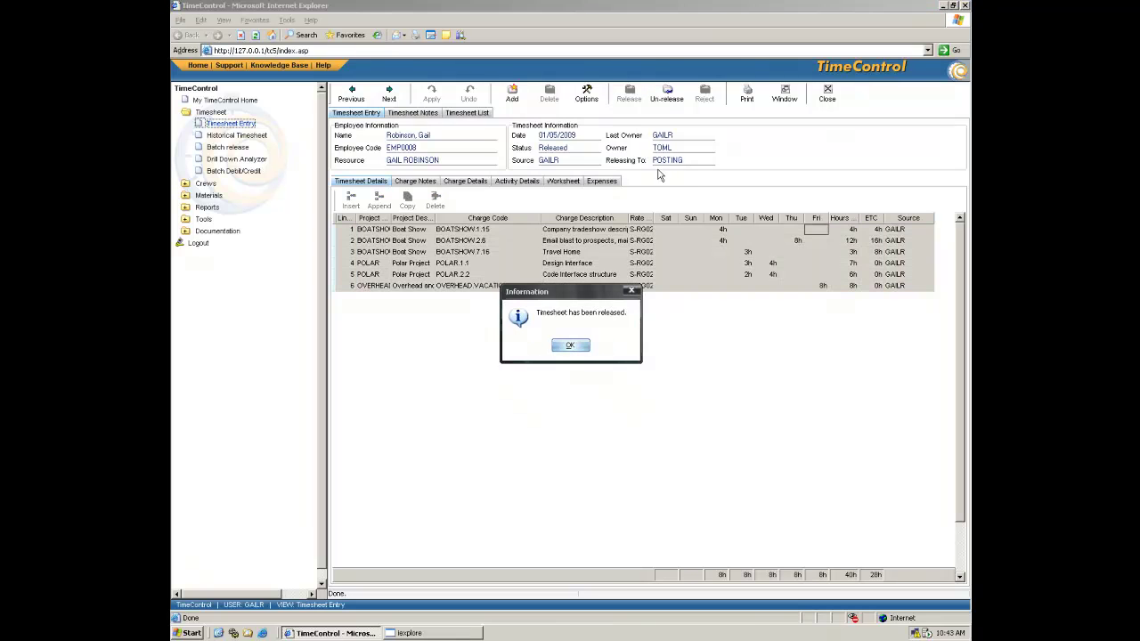
left_click(570, 346)
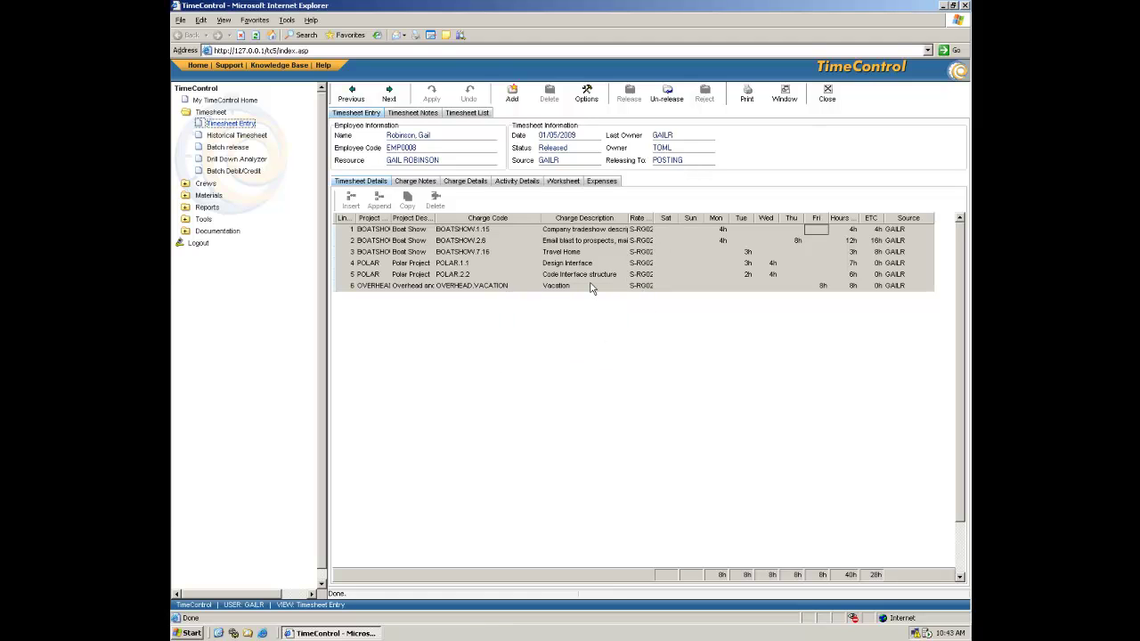
right_click(614, 263)
left_click(725, 320)
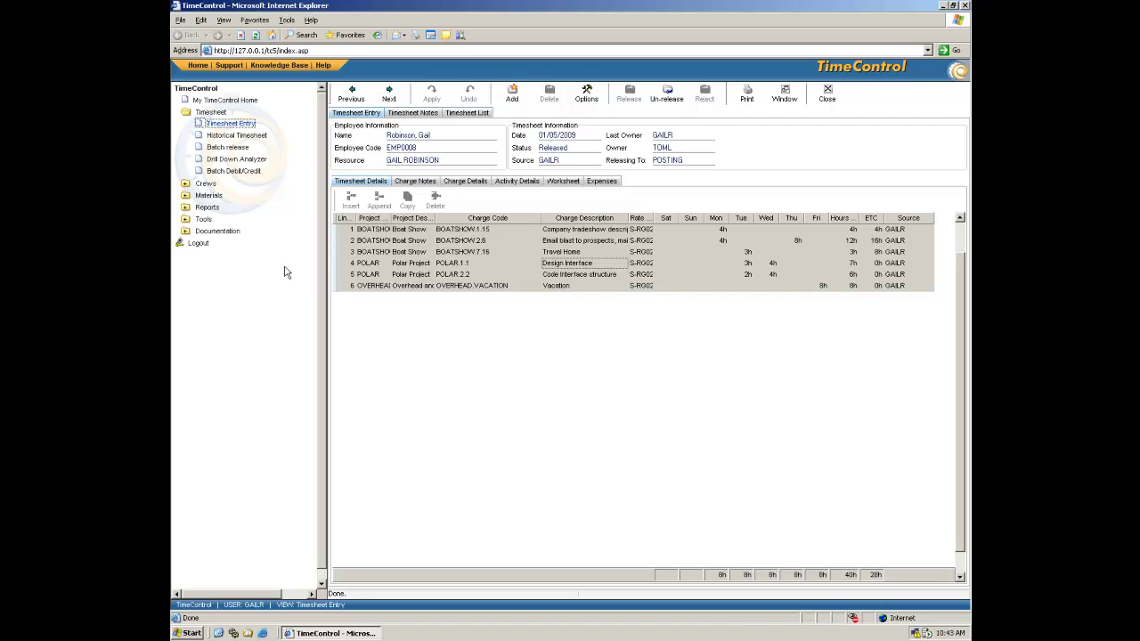
Log out of the current account and log in with the other user's username.
left_click(197, 243)
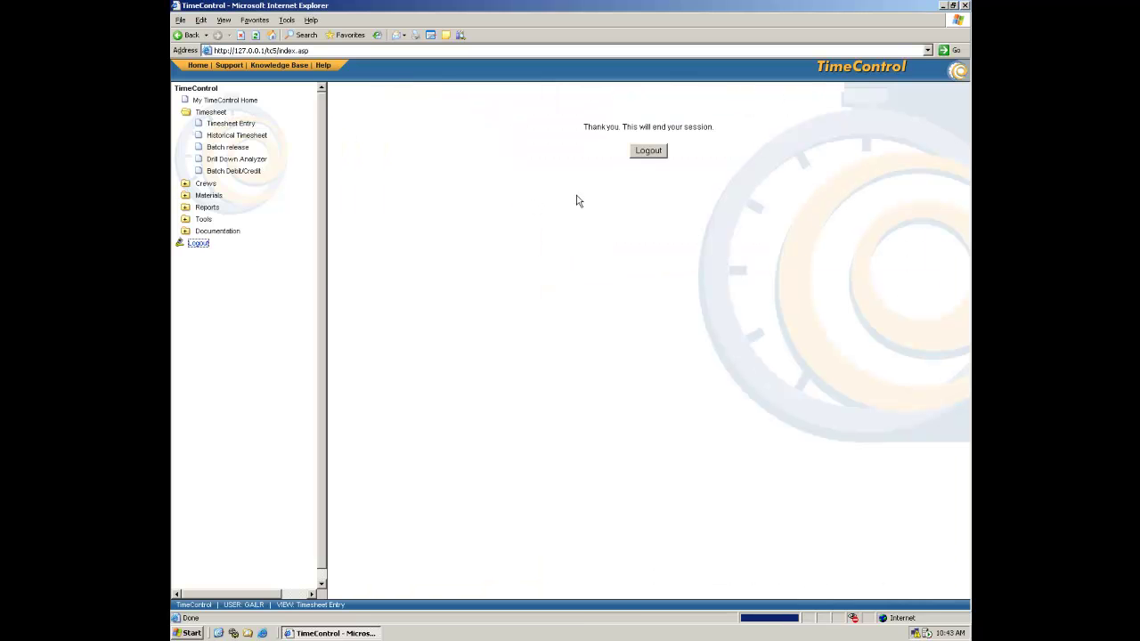
left_click(647, 152)
type("d")
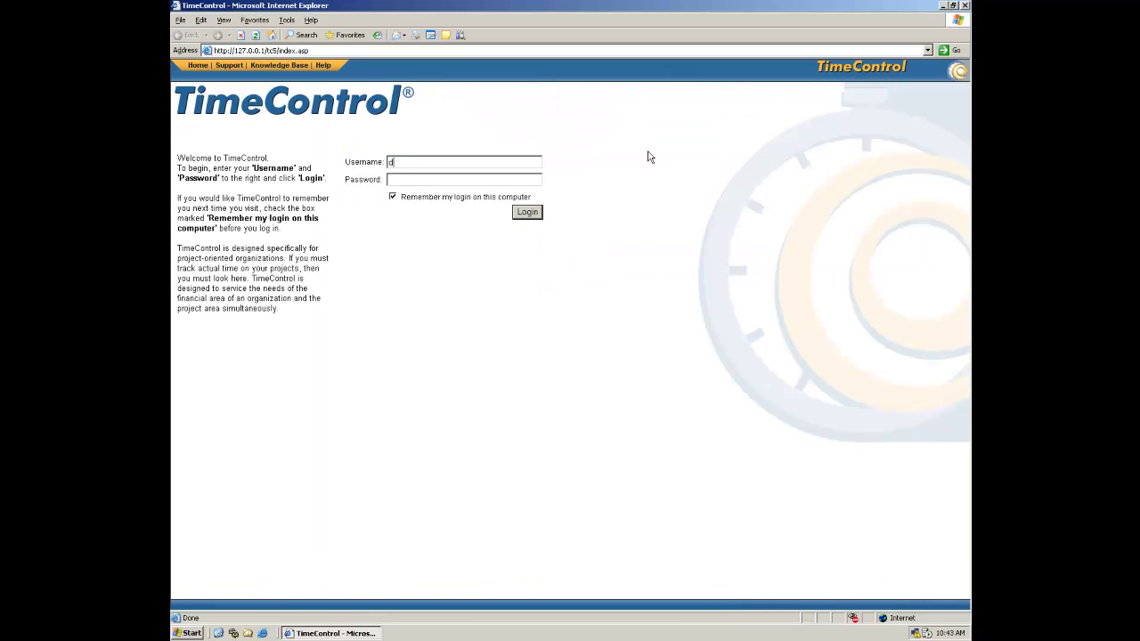
type("ianej")
key("Return")
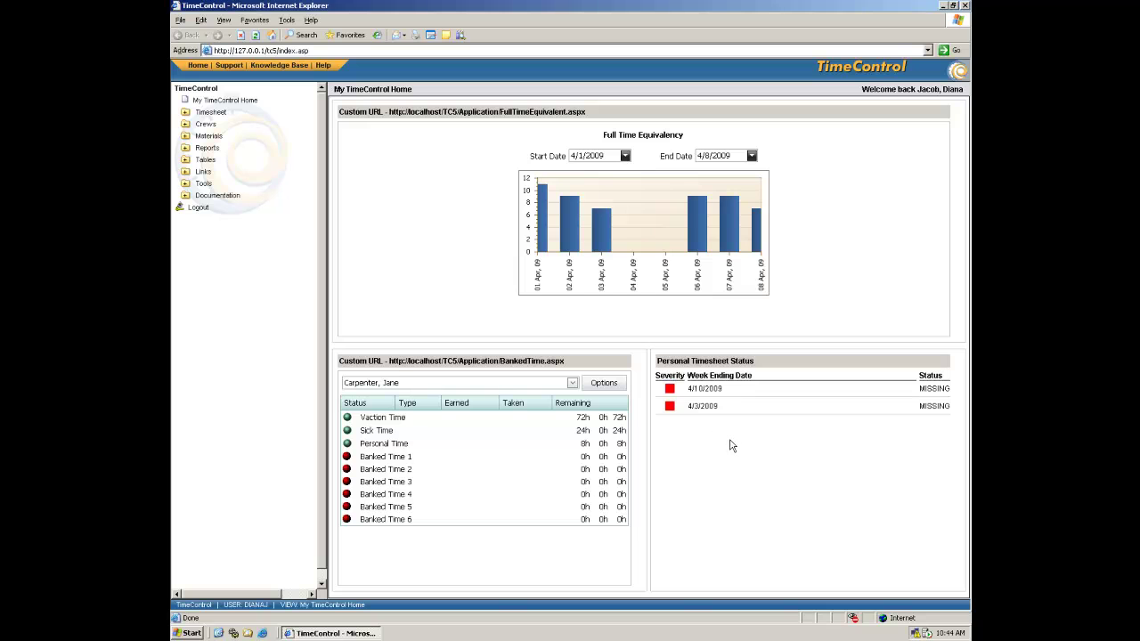
Display the logged-in user's own banked time and set the Full Time Equivalency chart's end date to 4/30/2009.
left_click(572, 385)
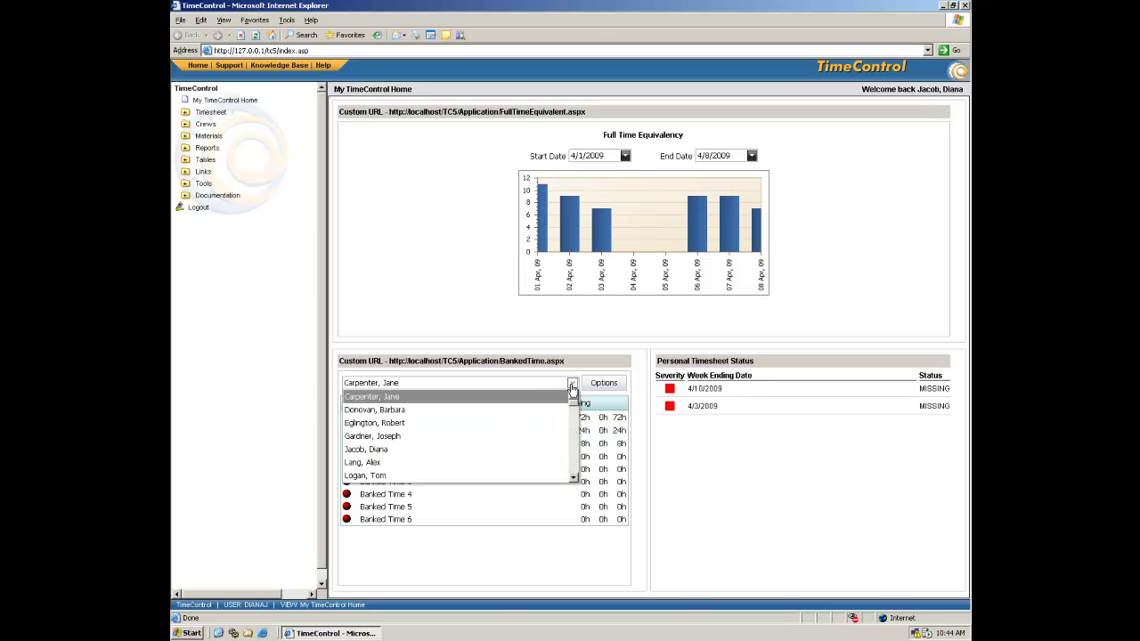
left_click(525, 451)
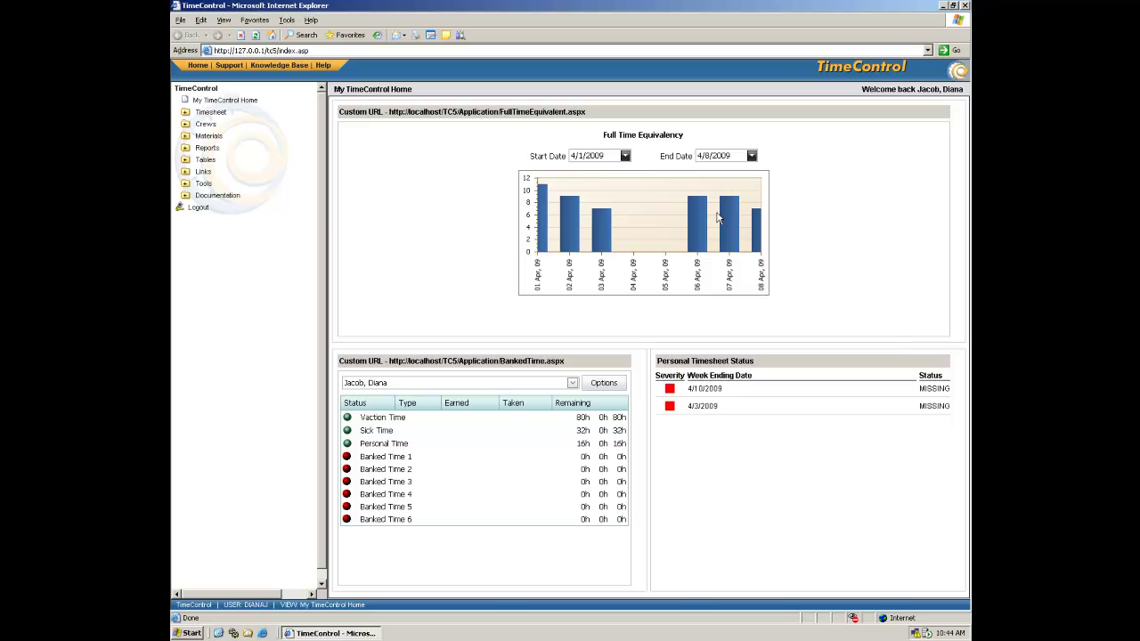
mouse_move(684, 183)
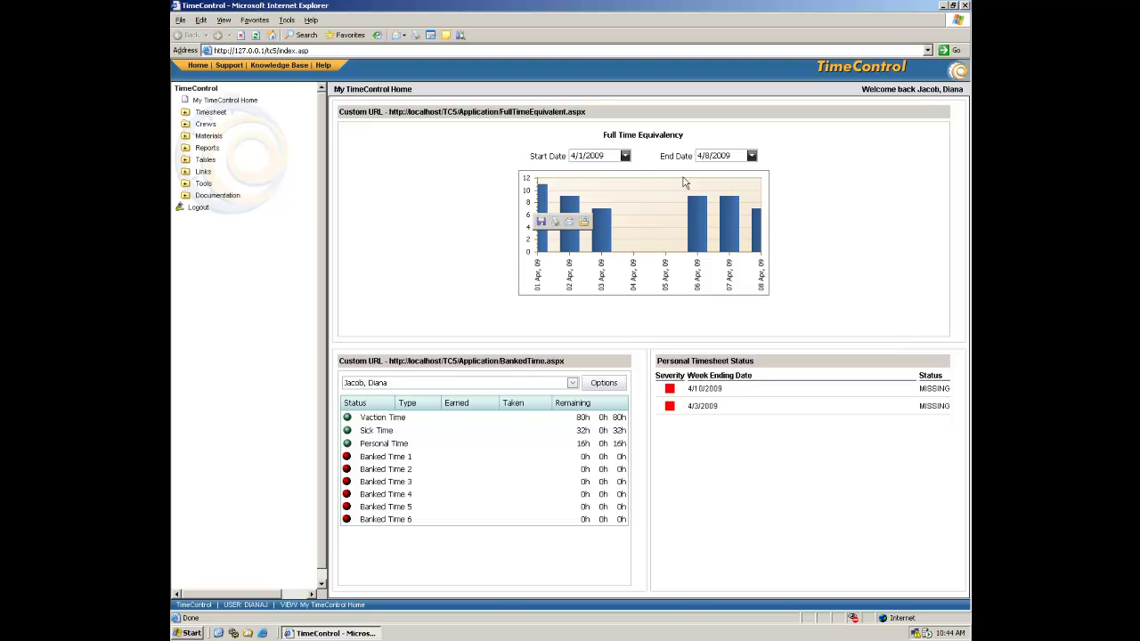
left_click(752, 157)
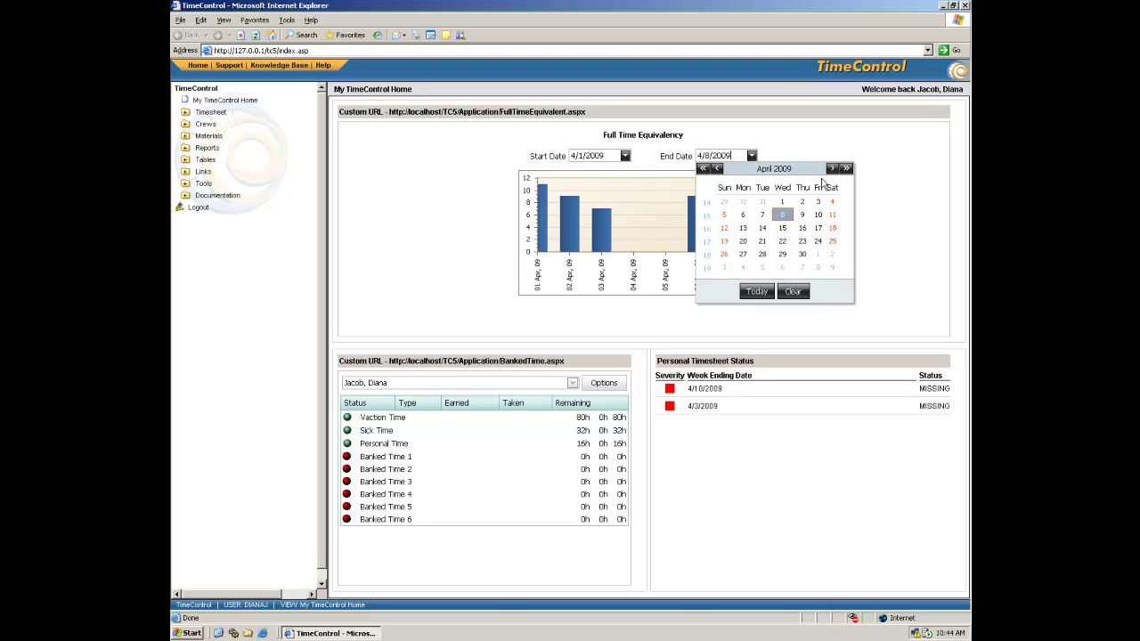
left_click(802, 257)
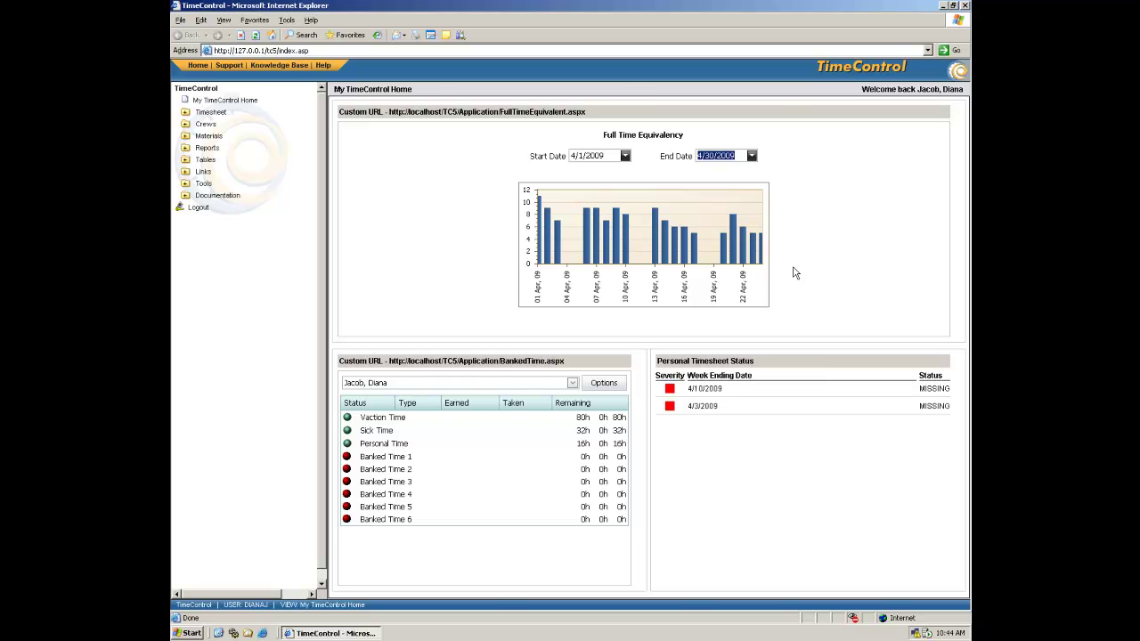
Create a new crew timesheet dated 24/04/2009 for the preselected crew, without copying an earlier timesheet.
left_click(208, 125)
left_click(231, 135)
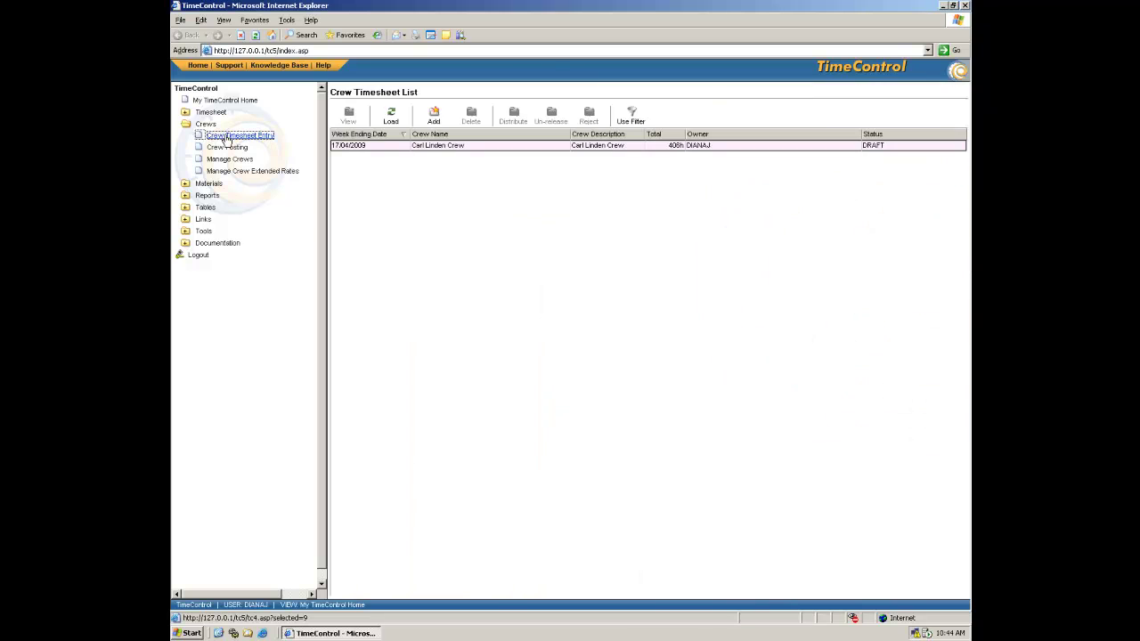
left_click(433, 116)
left_click(647, 285)
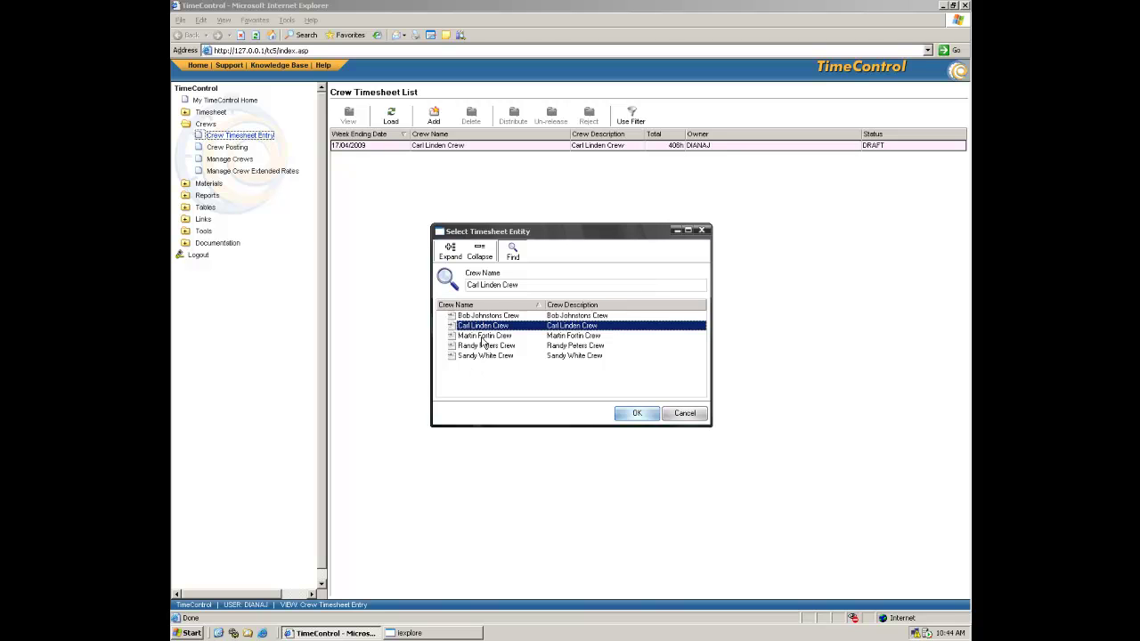
left_click(628, 413)
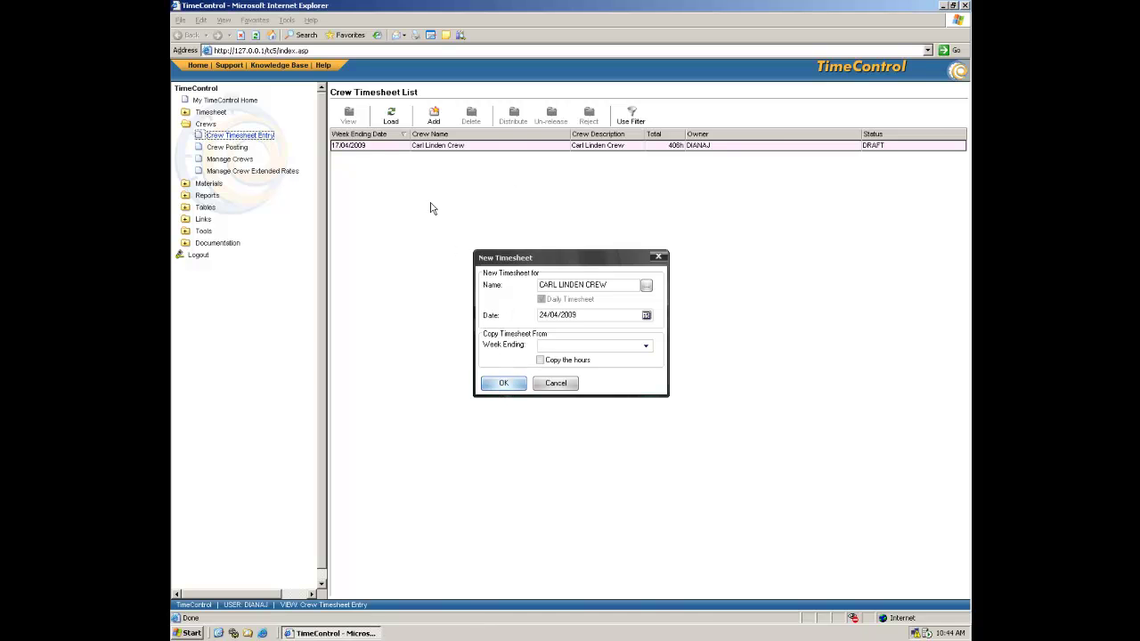
key("Return")
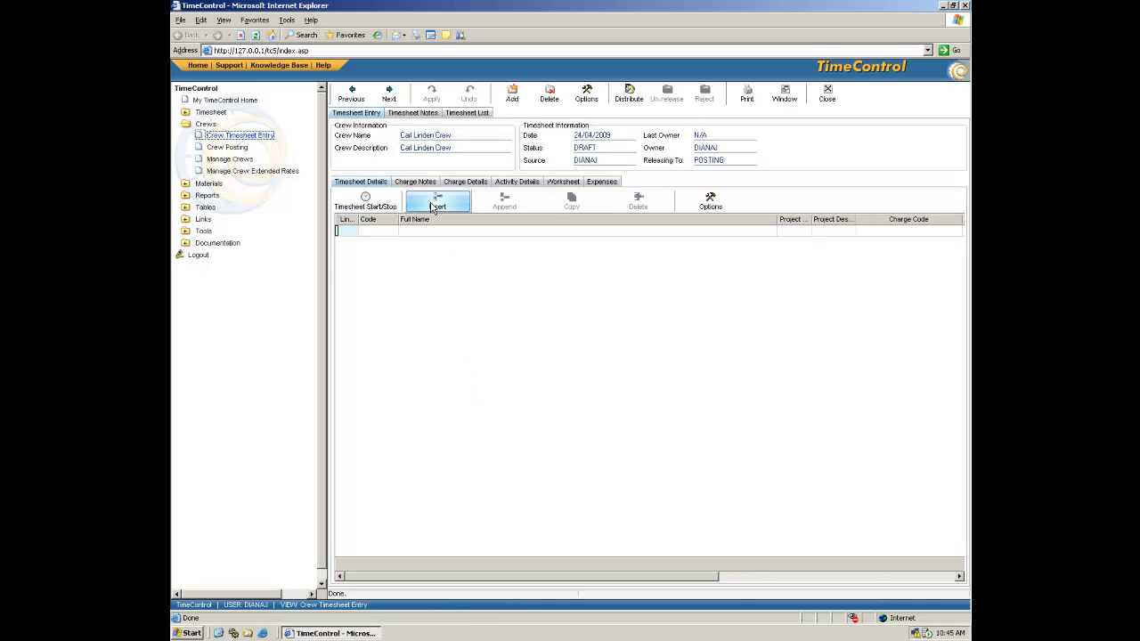
Narrow the Full Name and Charge Code columns of the crew timesheet, and briefly view the daily start/stop times.
left_click_drag(778, 219, 450, 219)
left_click_drag(638, 226, 610, 222)
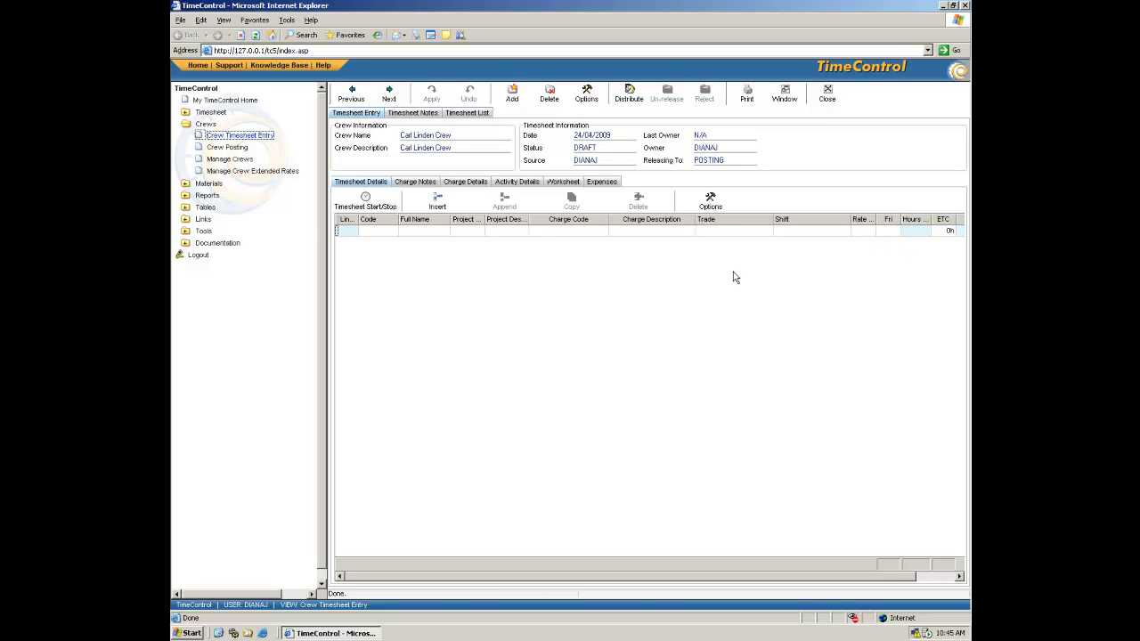
left_click(365, 202)
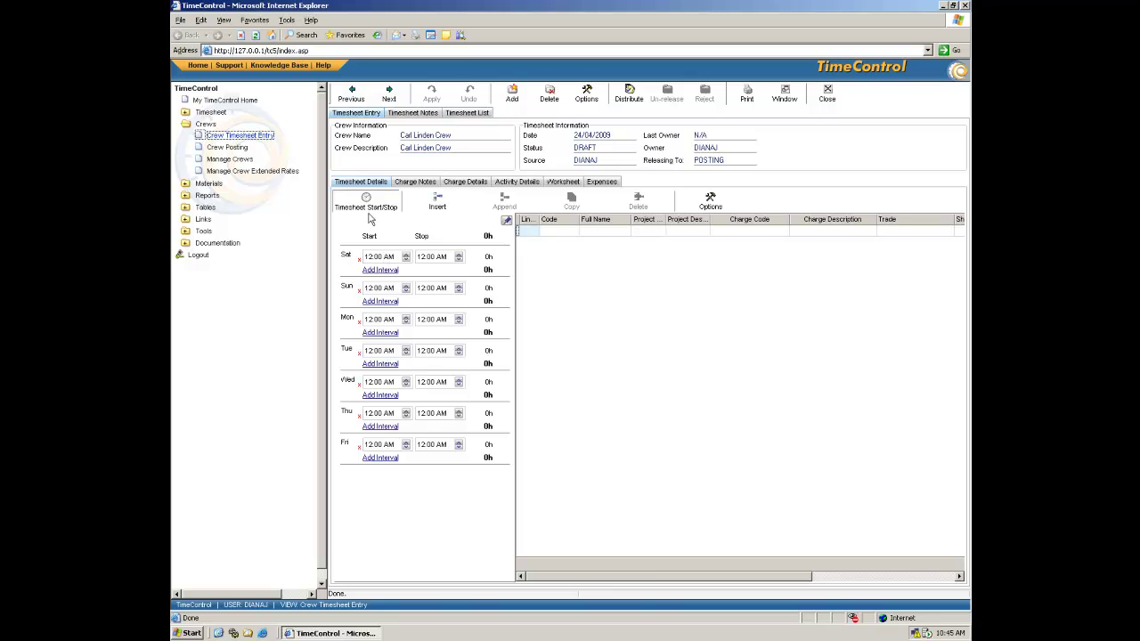
left_click(361, 203)
Begin inserting timesheet lines for all crew employees, with Baker Industries project 4000 as the default project.
left_click(416, 203)
left_click(390, 227)
left_click(504, 381)
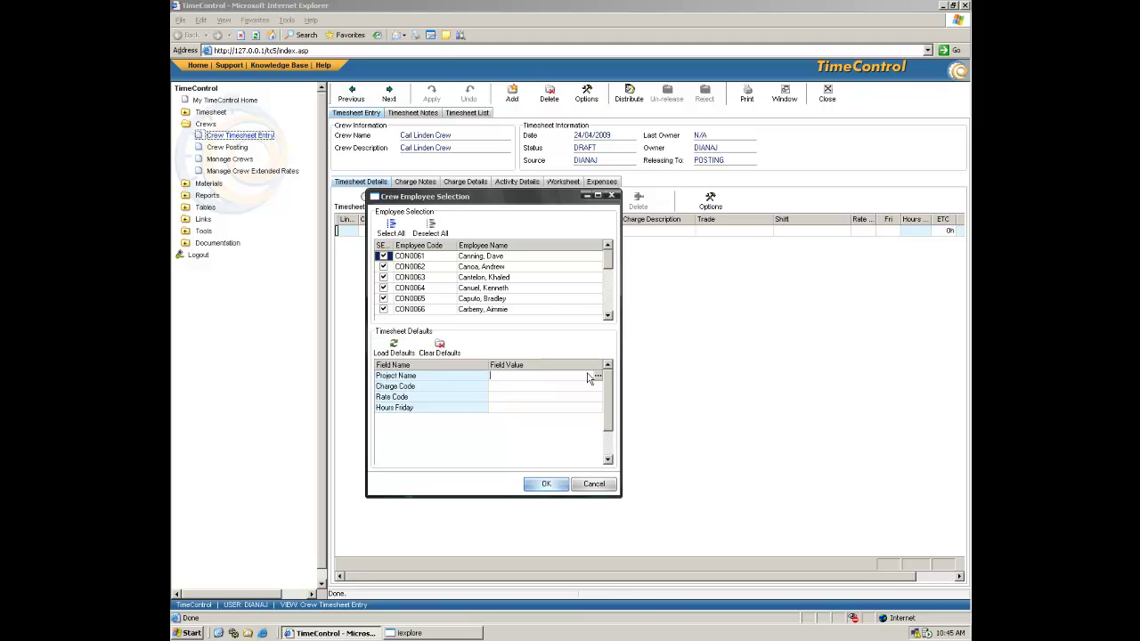
left_click(597, 376)
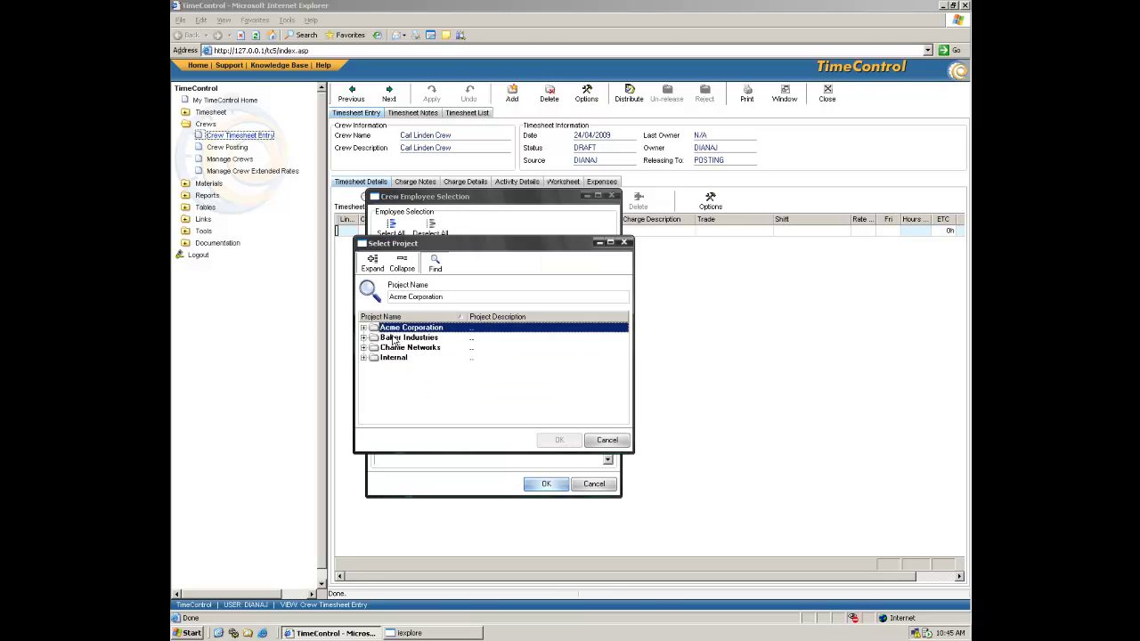
left_click(364, 338)
double_click(395, 348)
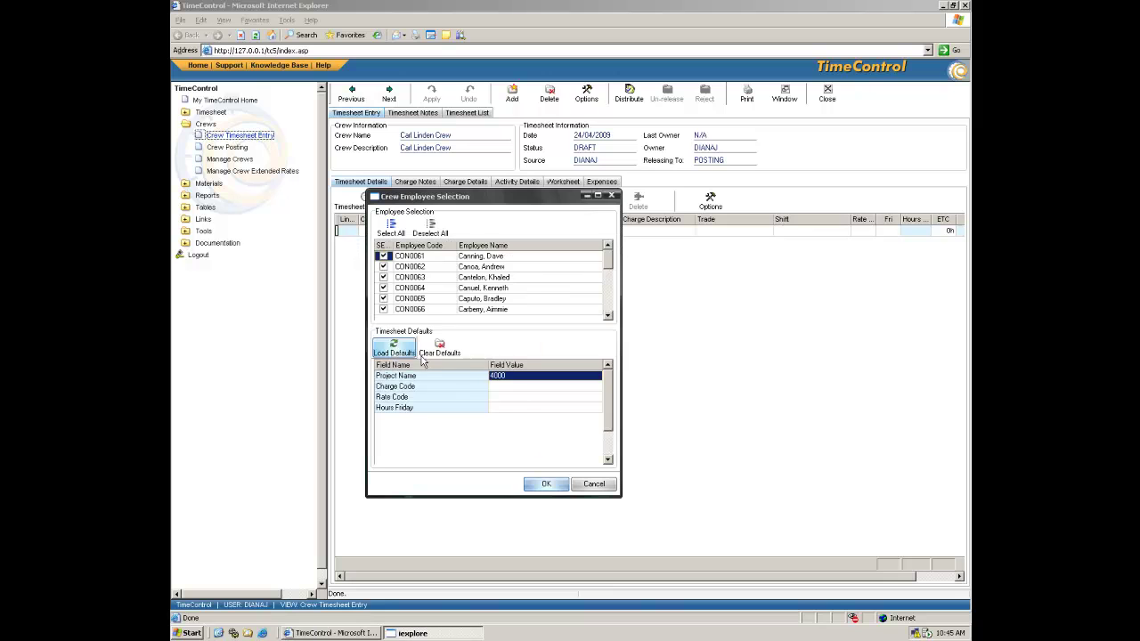
Set the default charge code for the new crew lines to 4000.CS315, Site Preparation.
left_click(508, 388)
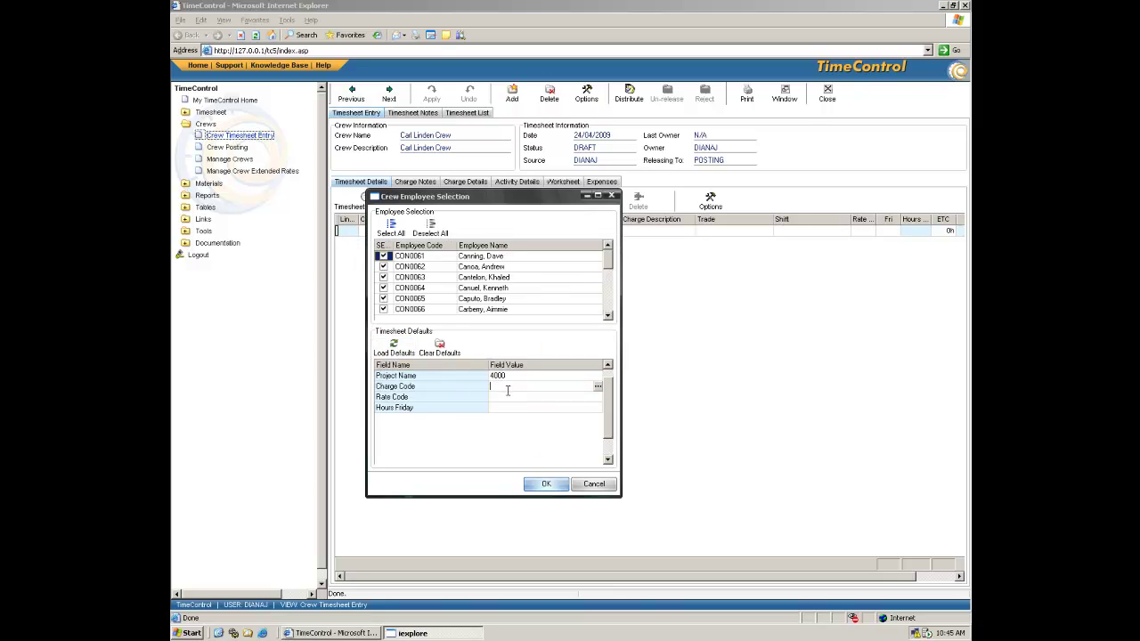
left_click(599, 389)
left_click(364, 309)
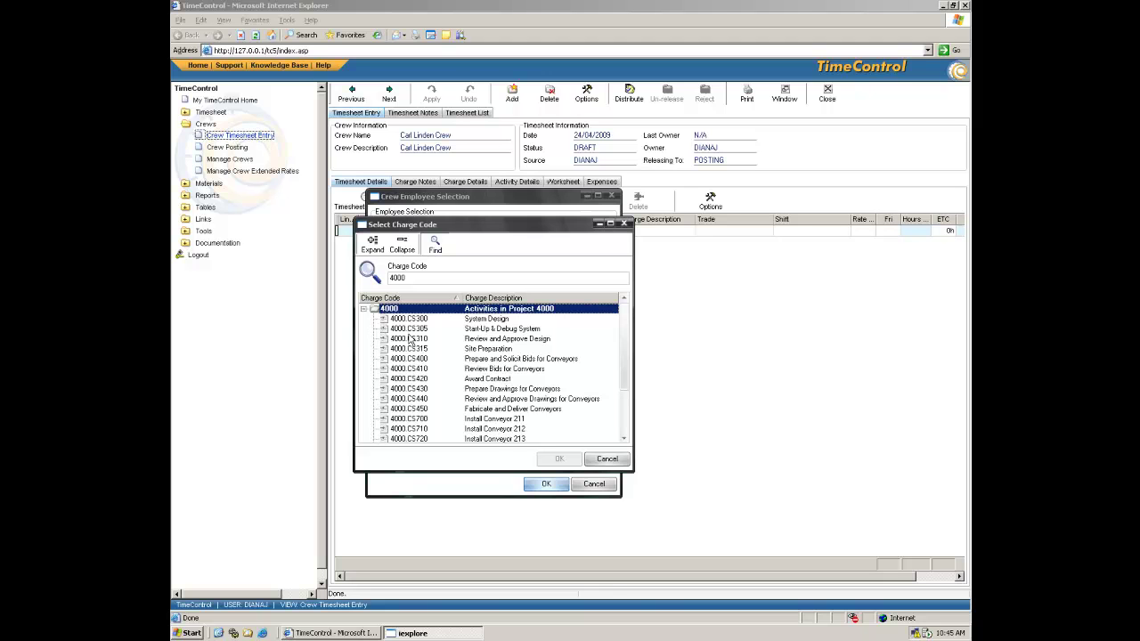
left_click(408, 340)
double_click(409, 350)
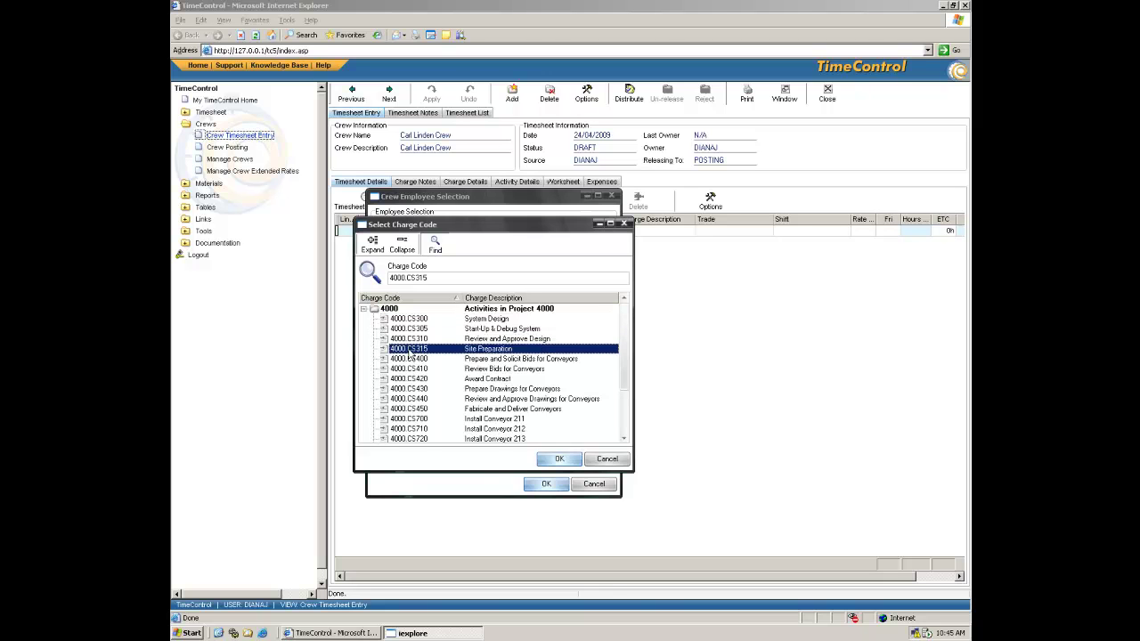
Set the default rate code to S and Friday's hours to 4.5, and add the Site Preparation lines to the timesheet.
left_click(520, 397)
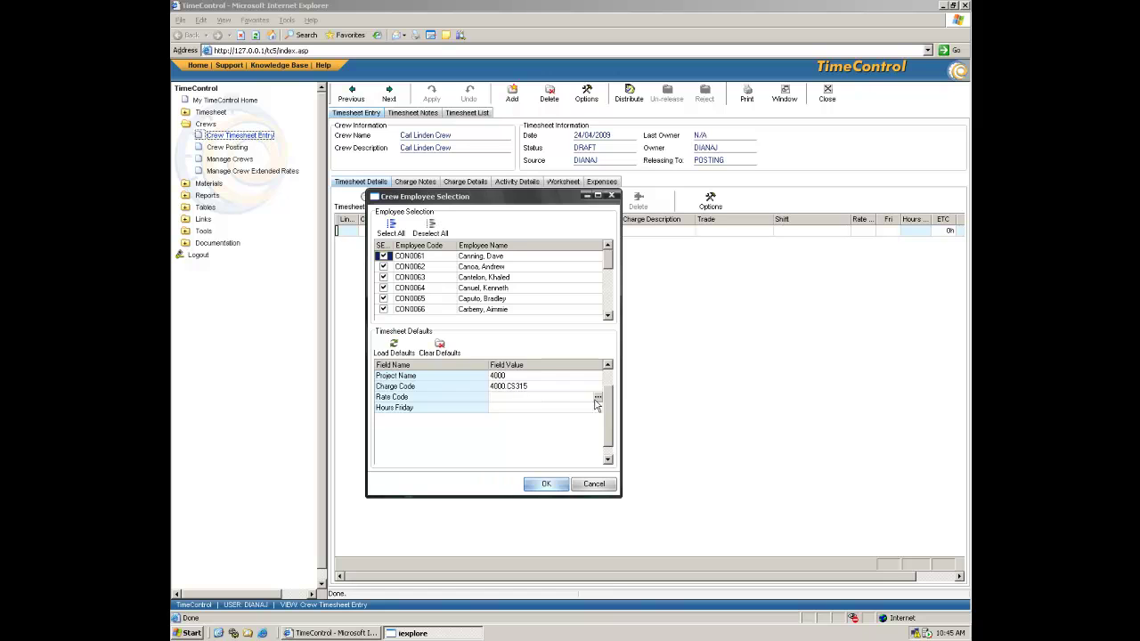
left_click(598, 396)
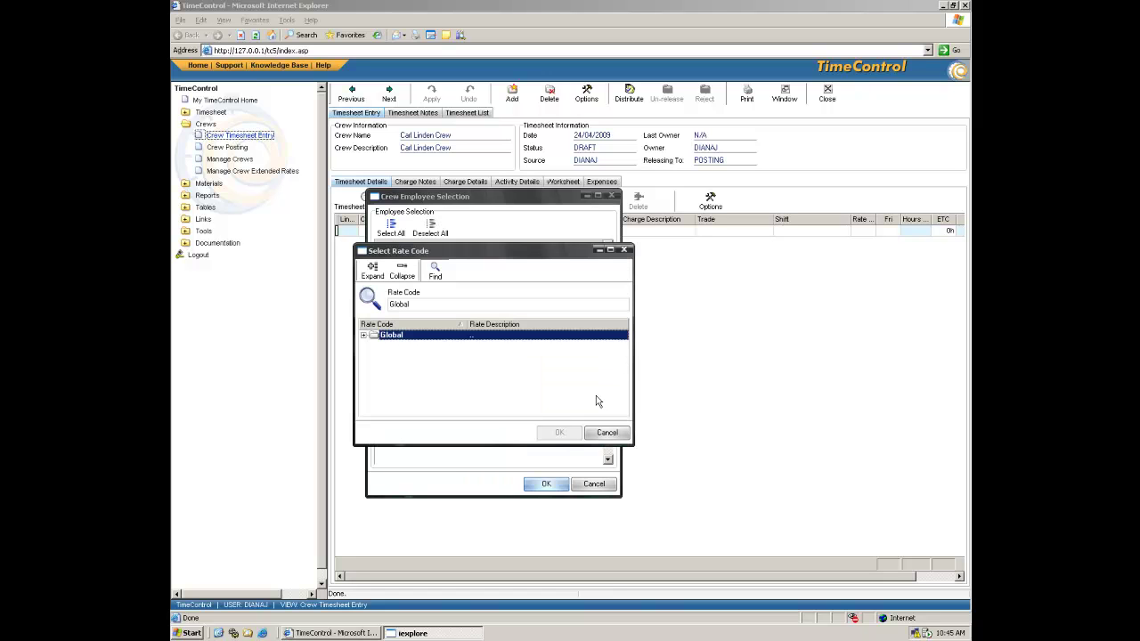
left_click(364, 335)
left_click(395, 365)
left_click(558, 433)
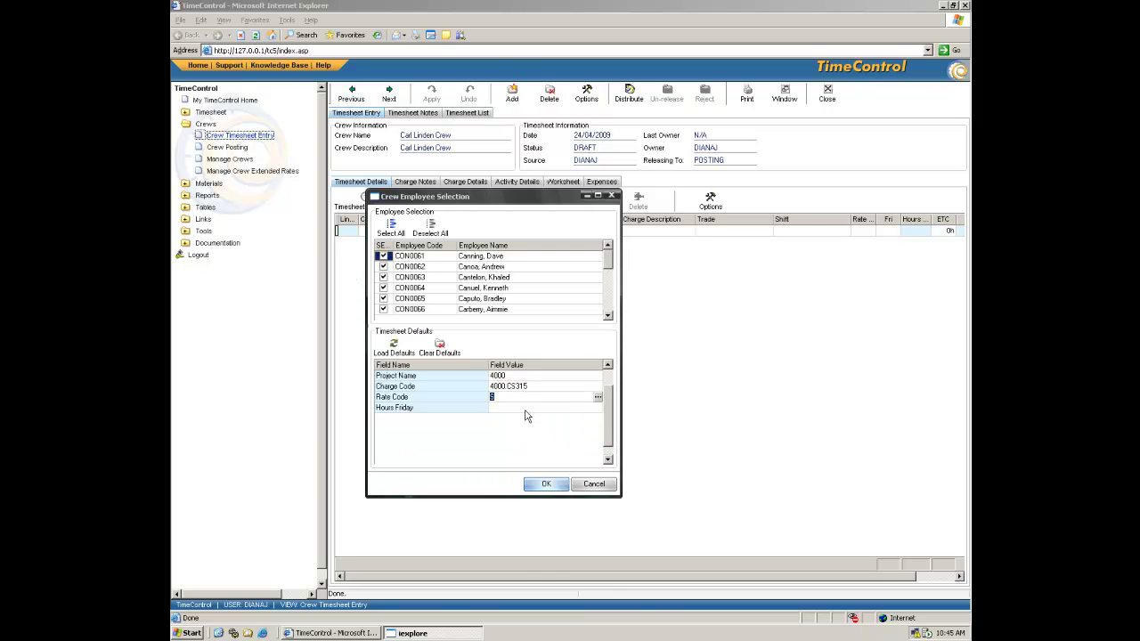
left_click(532, 408)
left_click(546, 483)
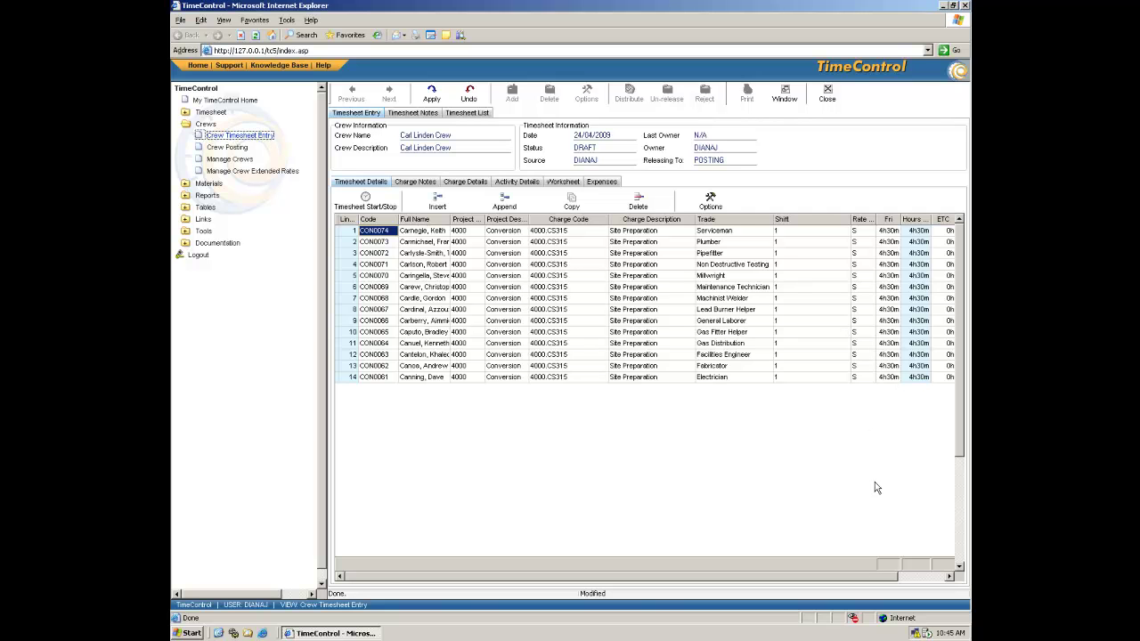
Begin inserting a second batch of lines for all crew employees except the second listed one, with Baker Industries project 4000.
left_click(887, 578)
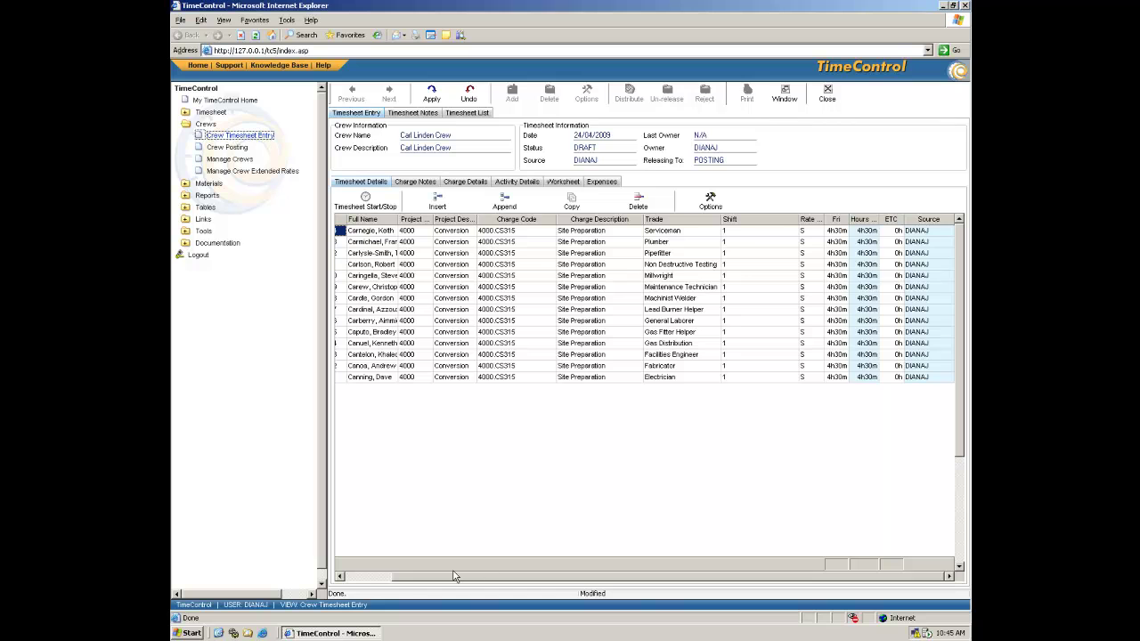
left_click(363, 578)
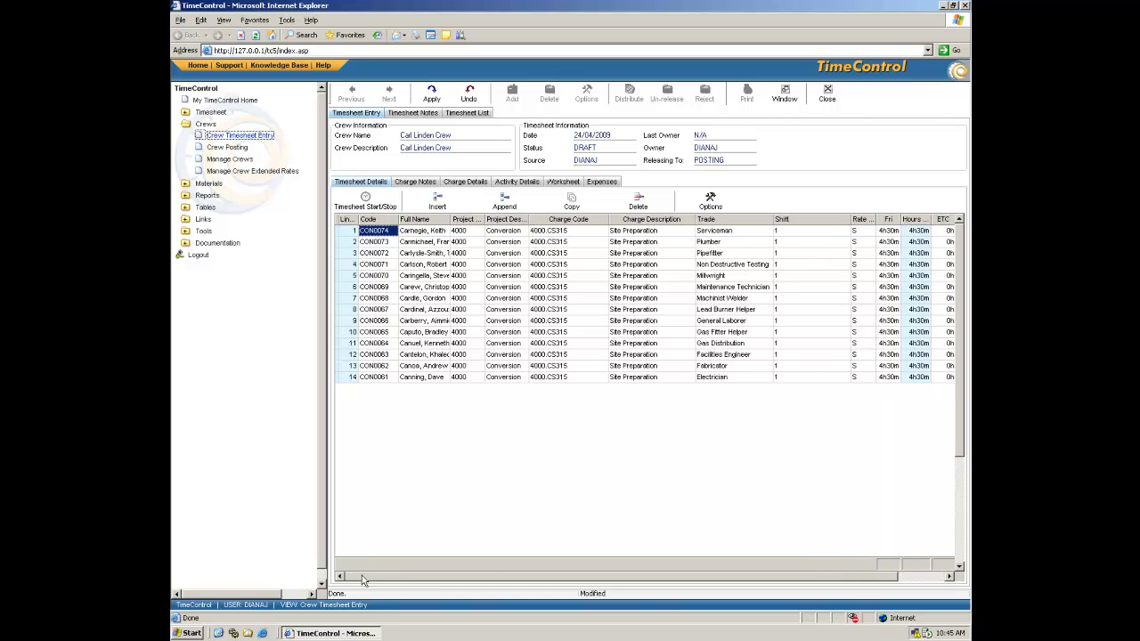
left_click(435, 207)
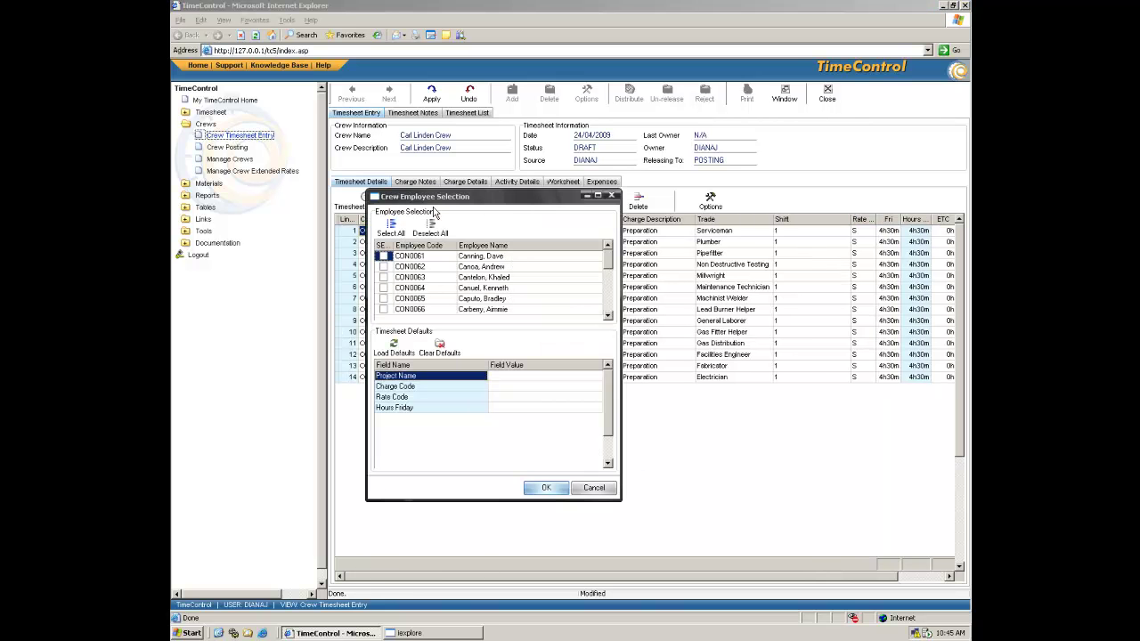
left_click(545, 375)
left_click(390, 227)
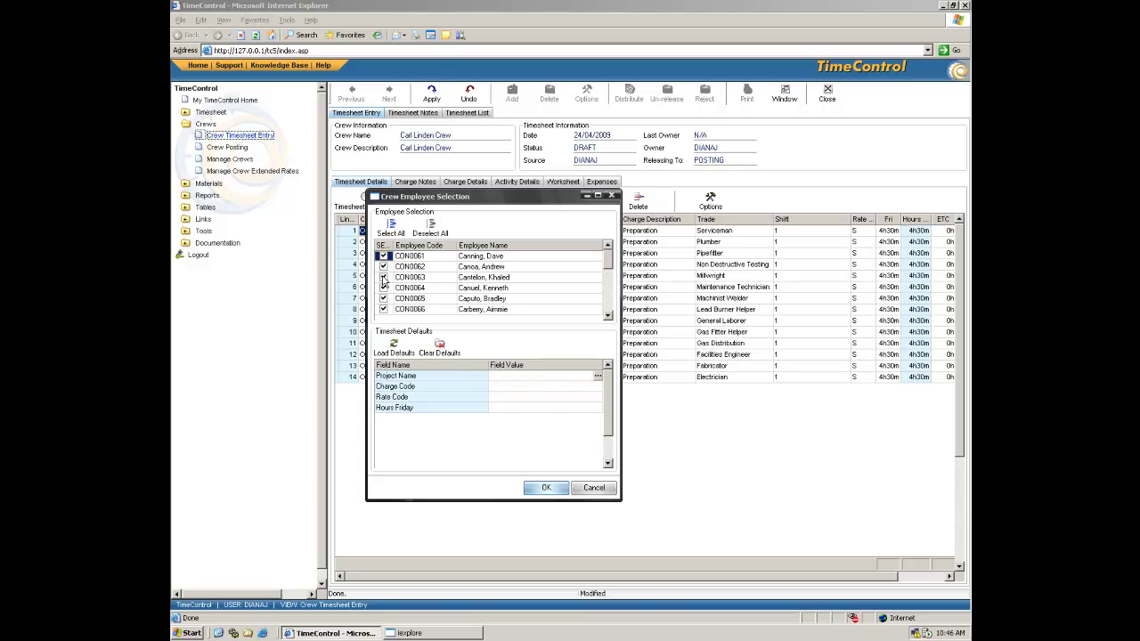
left_click(383, 267)
left_click(596, 377)
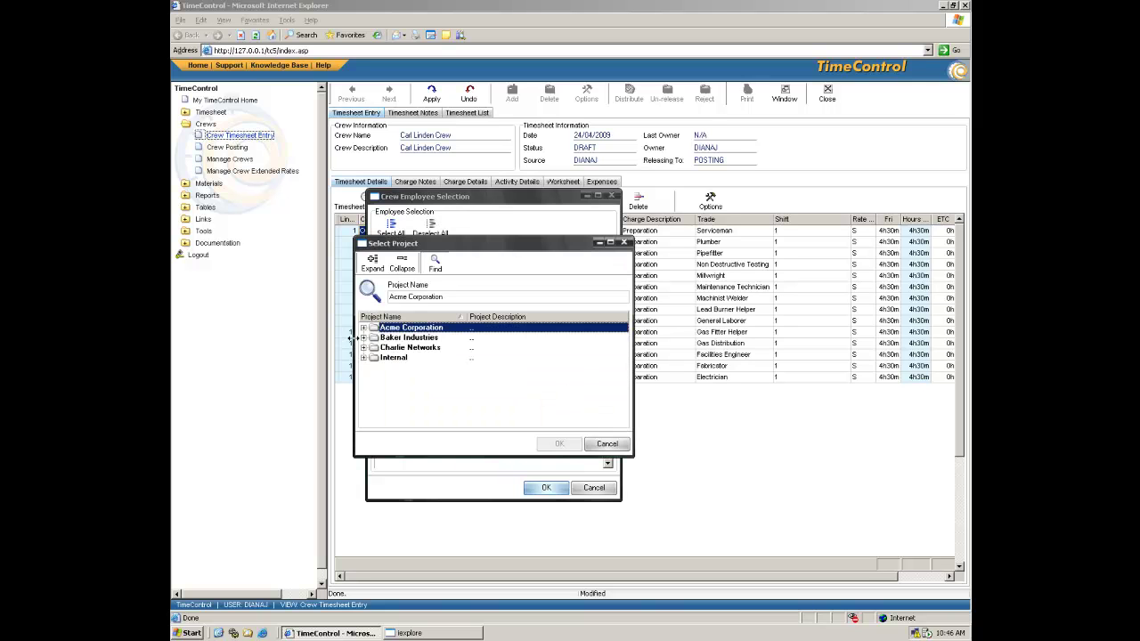
left_click(364, 338)
left_click(411, 348)
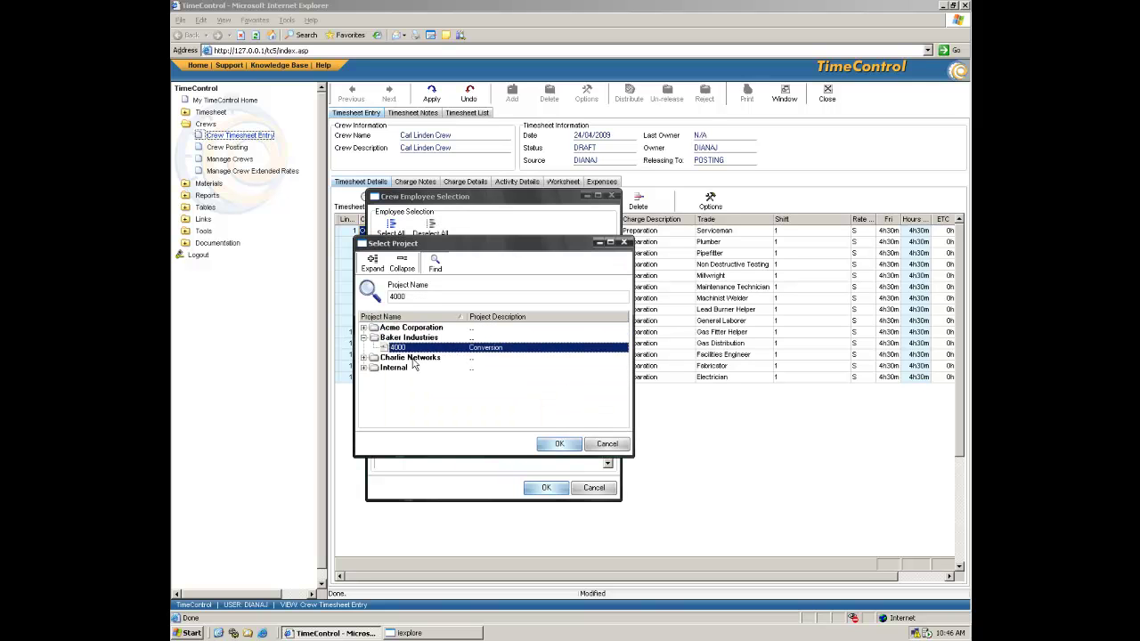
left_click(549, 444)
Set the second batch's default charge code to 4000.CS450, Fabricate and Deliver Conveyors.
left_click(549, 386)
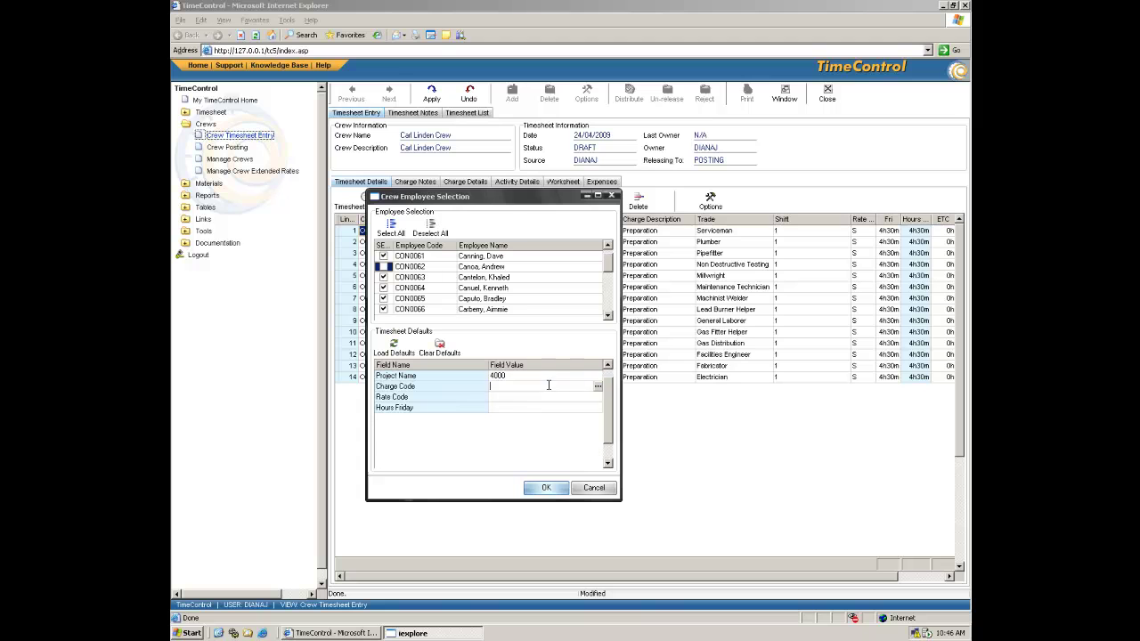
left_click(597, 385)
left_click(365, 310)
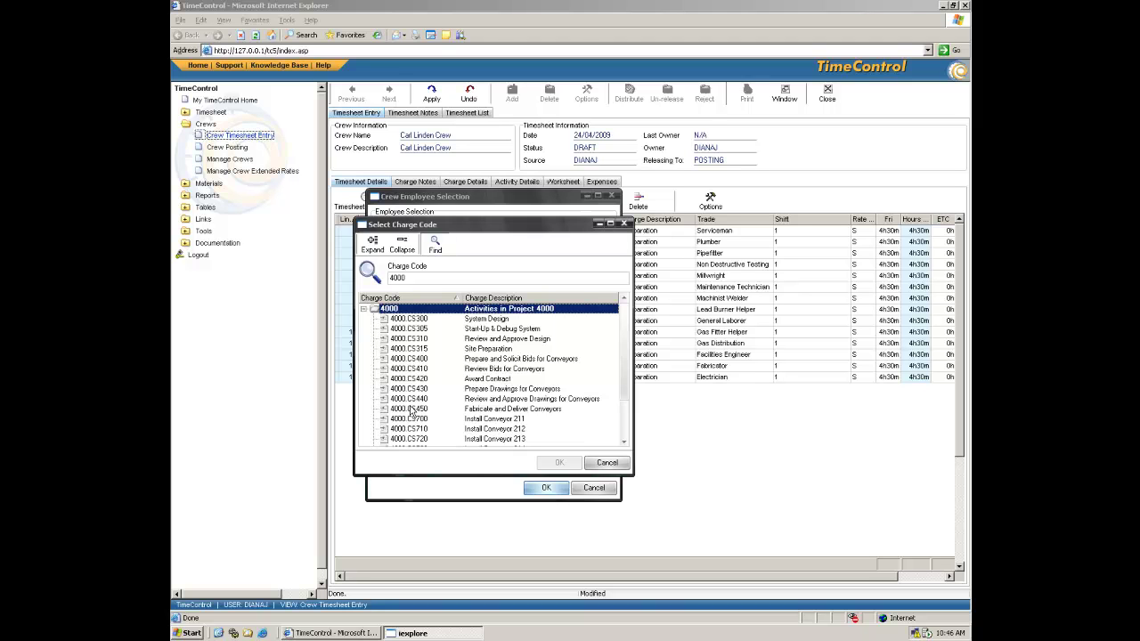
left_click(412, 408)
left_click(556, 462)
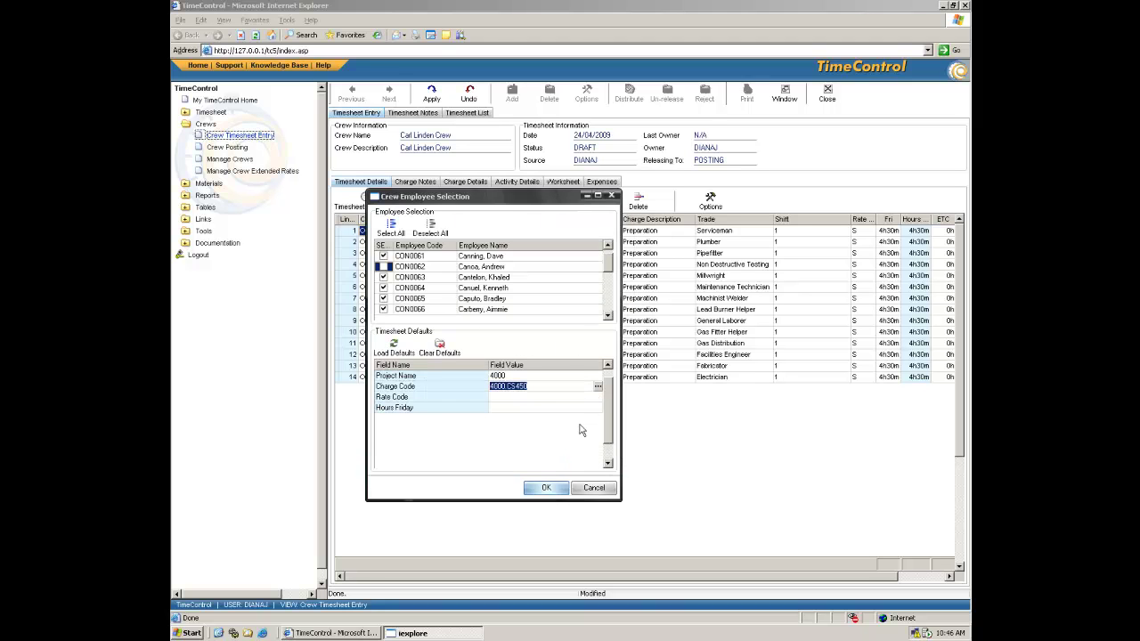
Set the second batch's rate code to S (Standard) and Friday's hours to 3.5, and add its lines to the timesheet.
left_click(545, 397)
left_click(598, 398)
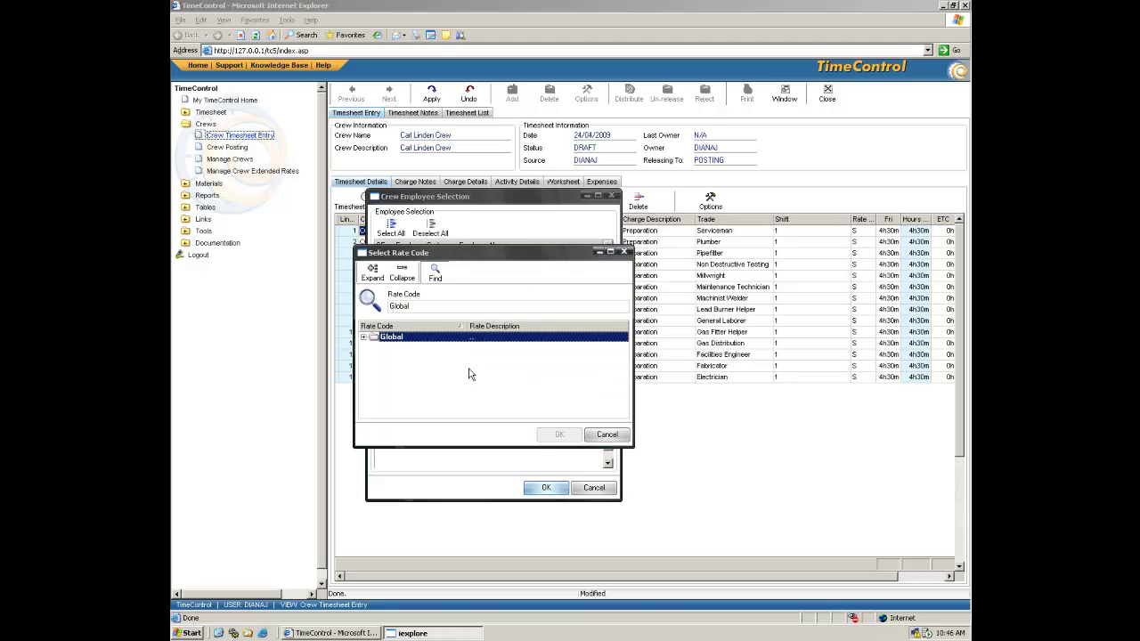
left_click(365, 337)
left_click(393, 366)
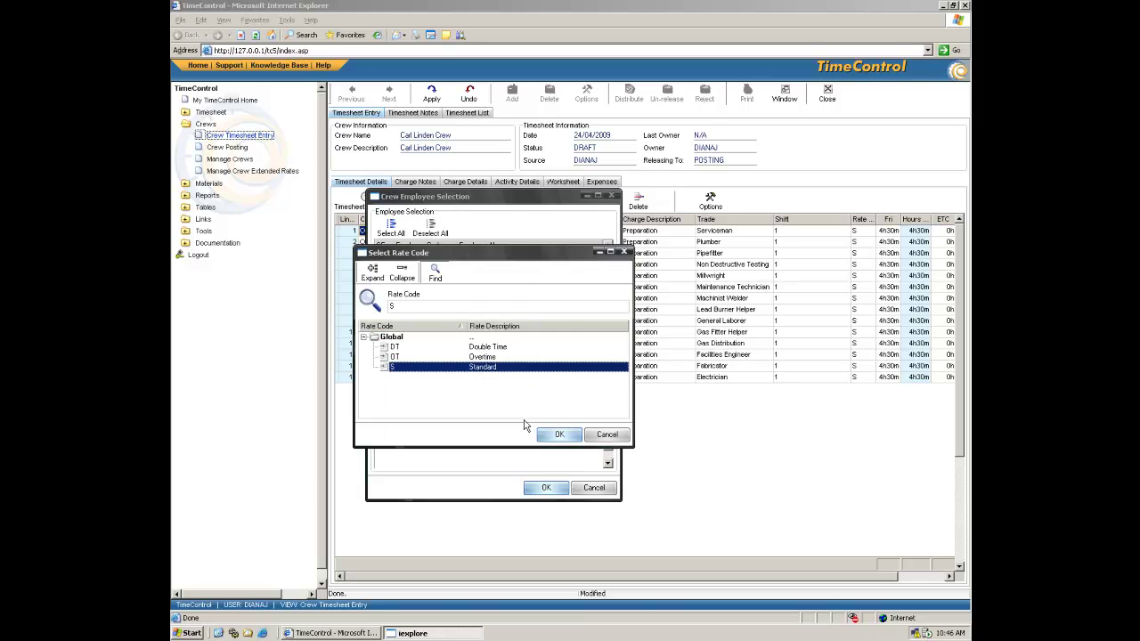
left_click(559, 436)
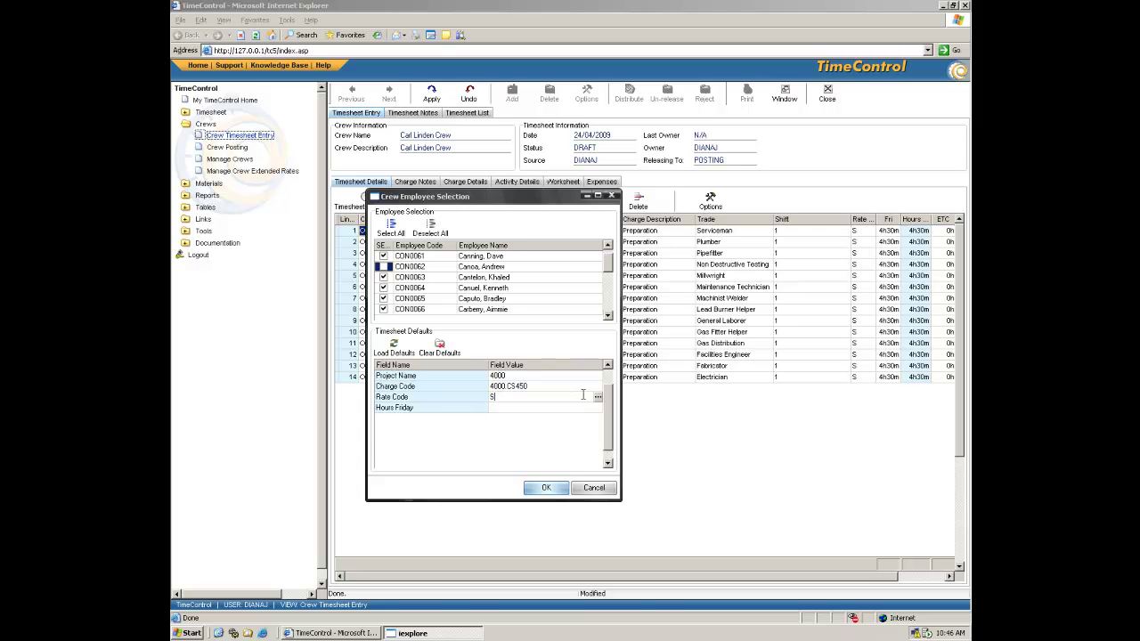
key("Return")
left_click(549, 408)
type("3.5")
left_click(546, 488)
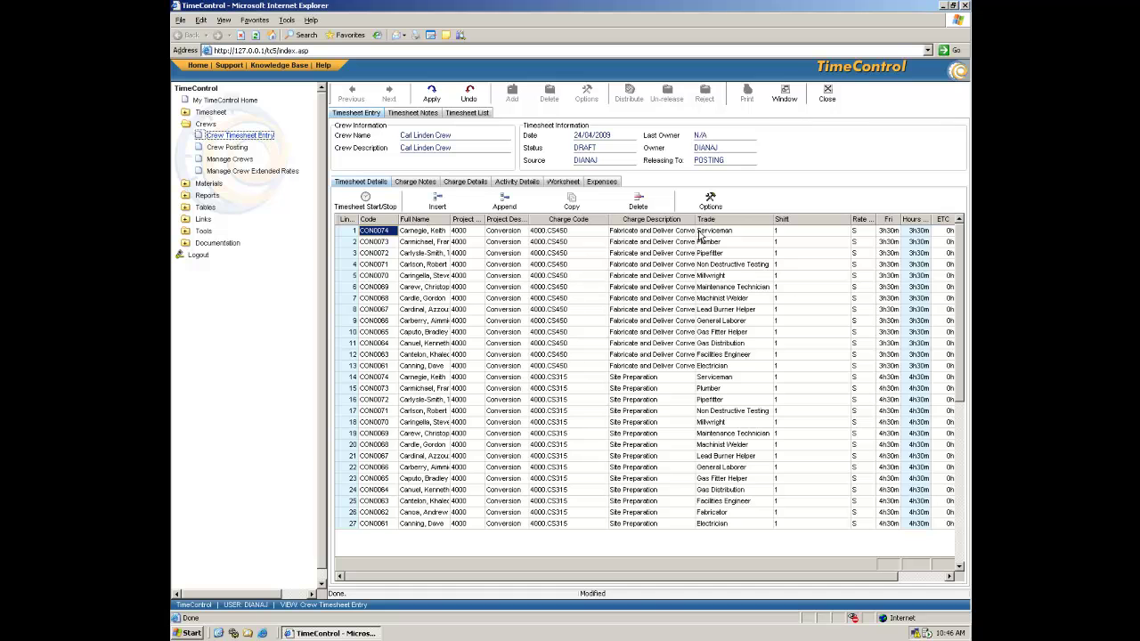
Save the crew timesheet, distribute it, and read through the distribution log before closing it.
left_click(431, 92)
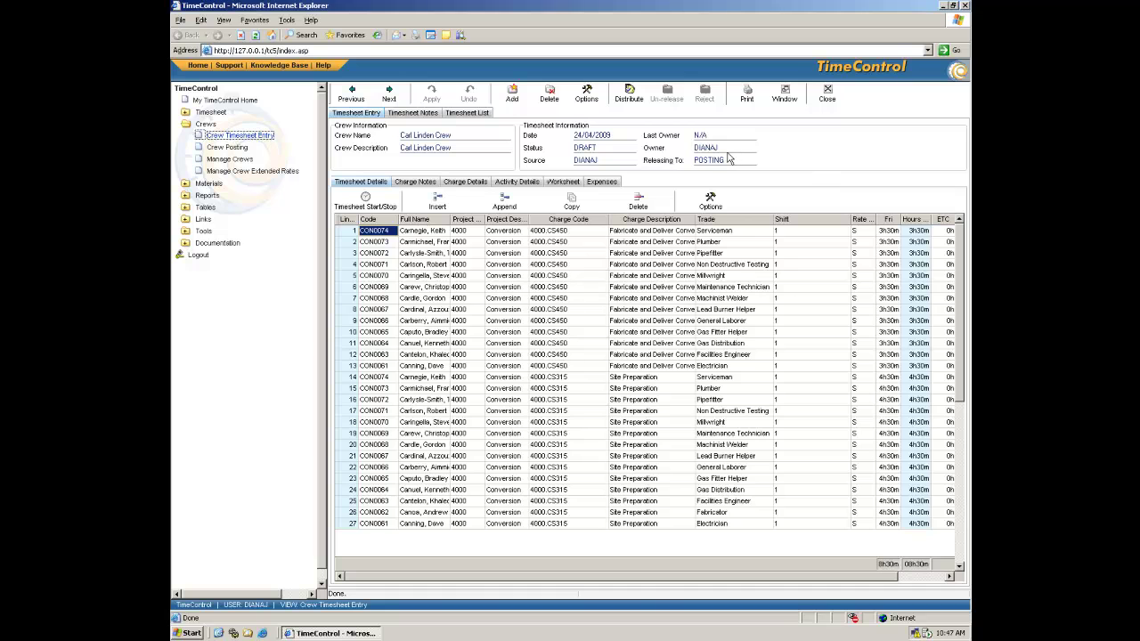
left_click(629, 92)
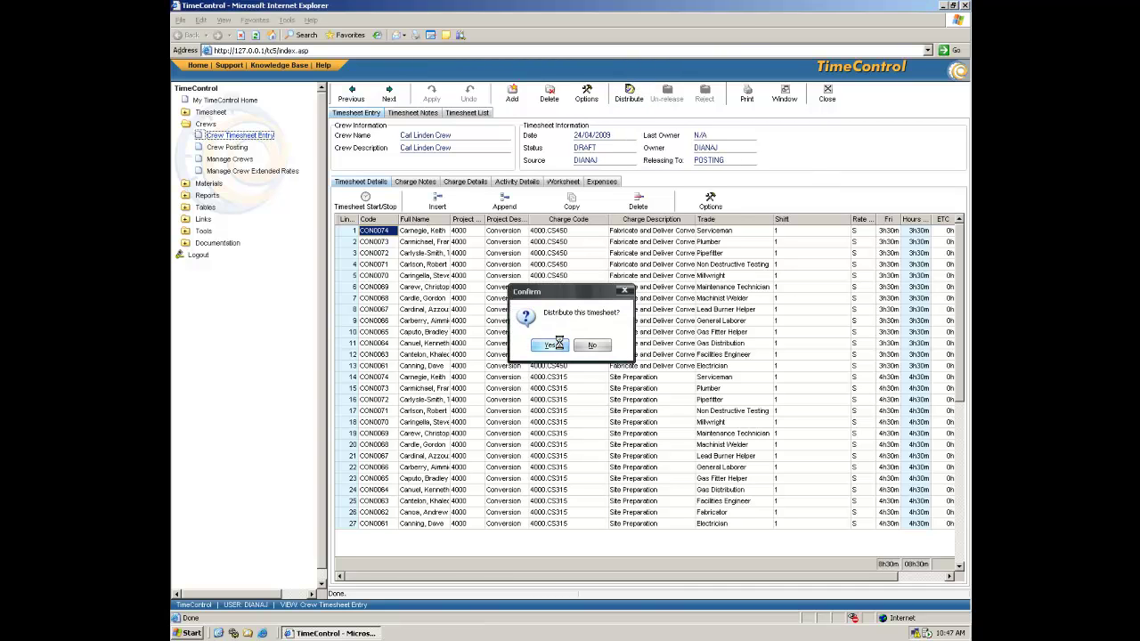
key("Return")
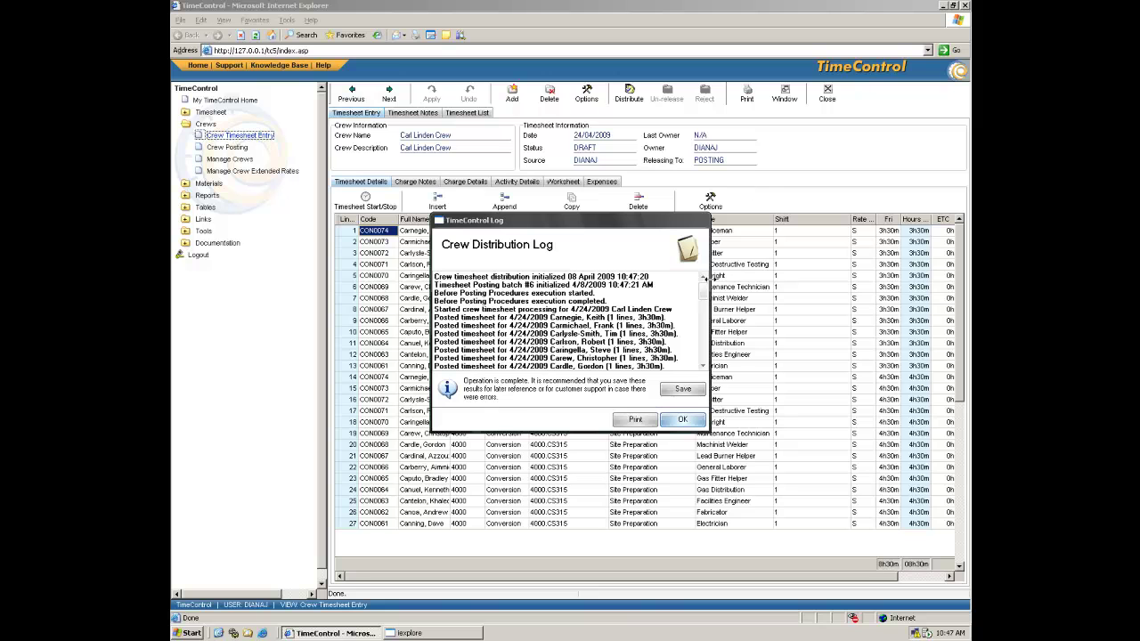
left_click_drag(711, 295, 708, 374)
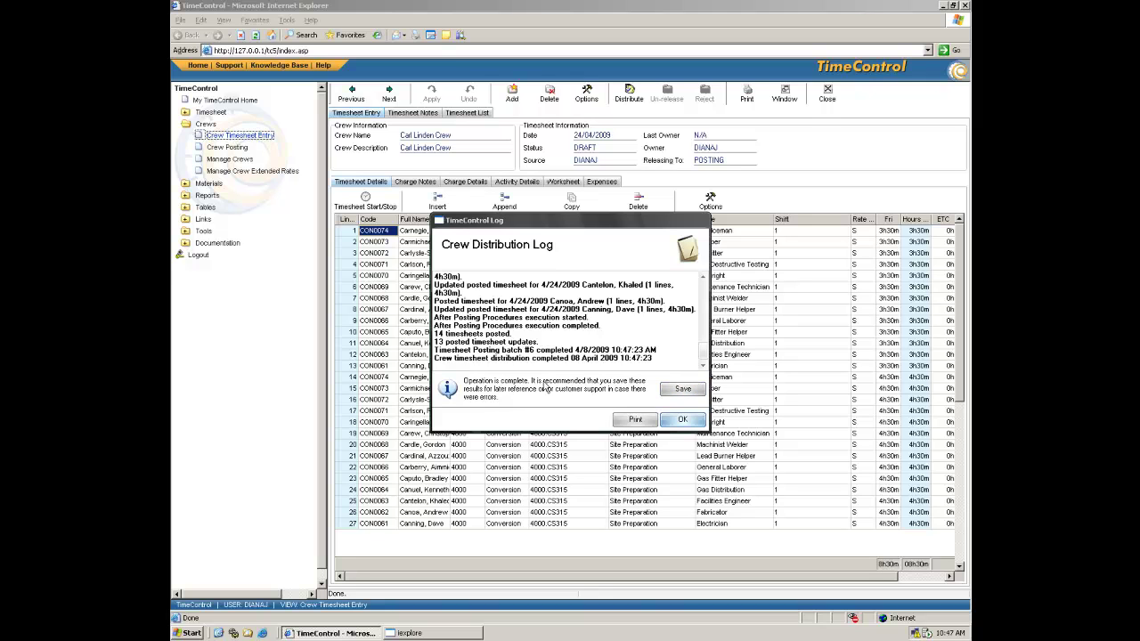
left_click(679, 419)
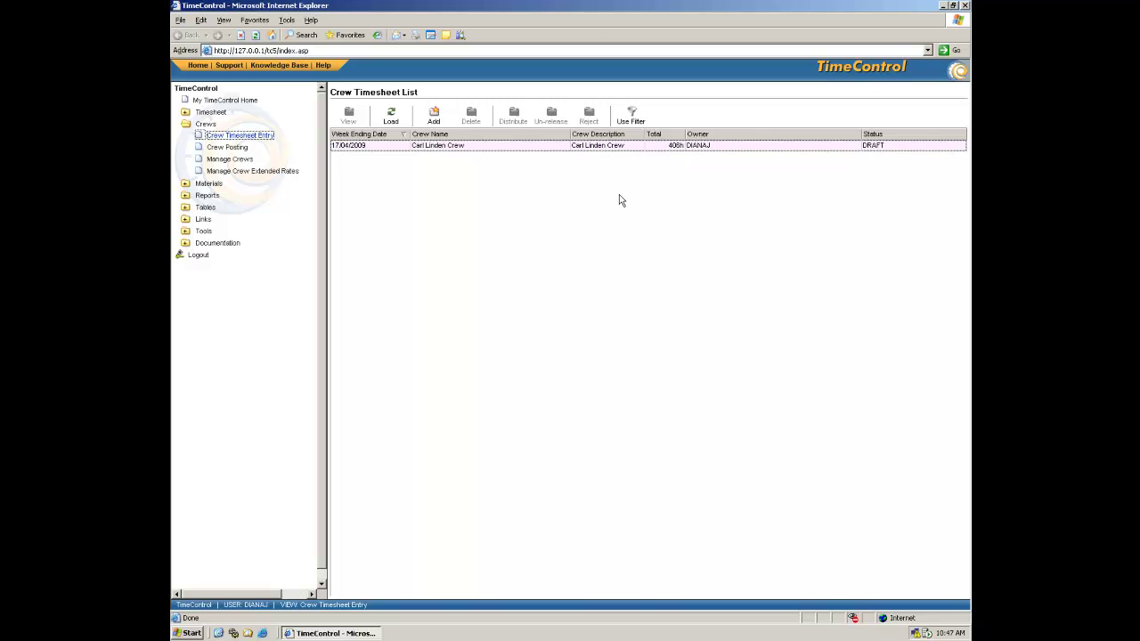
Load all crews in crew management and display the details and member list of the crew used for the timesheet.
left_click(228, 160)
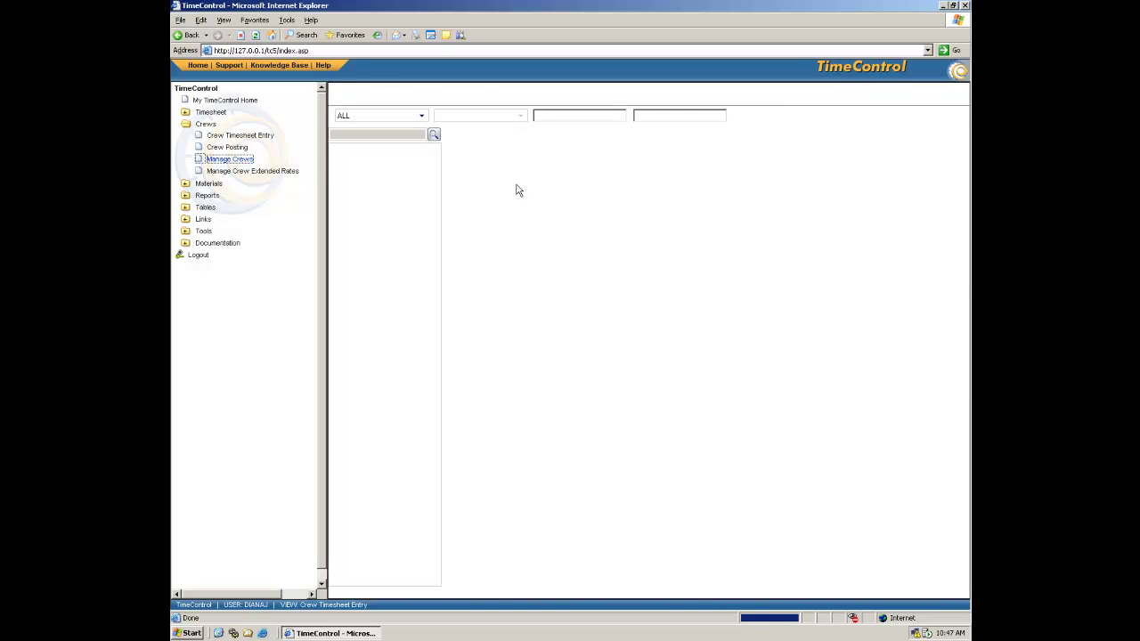
left_click(753, 116)
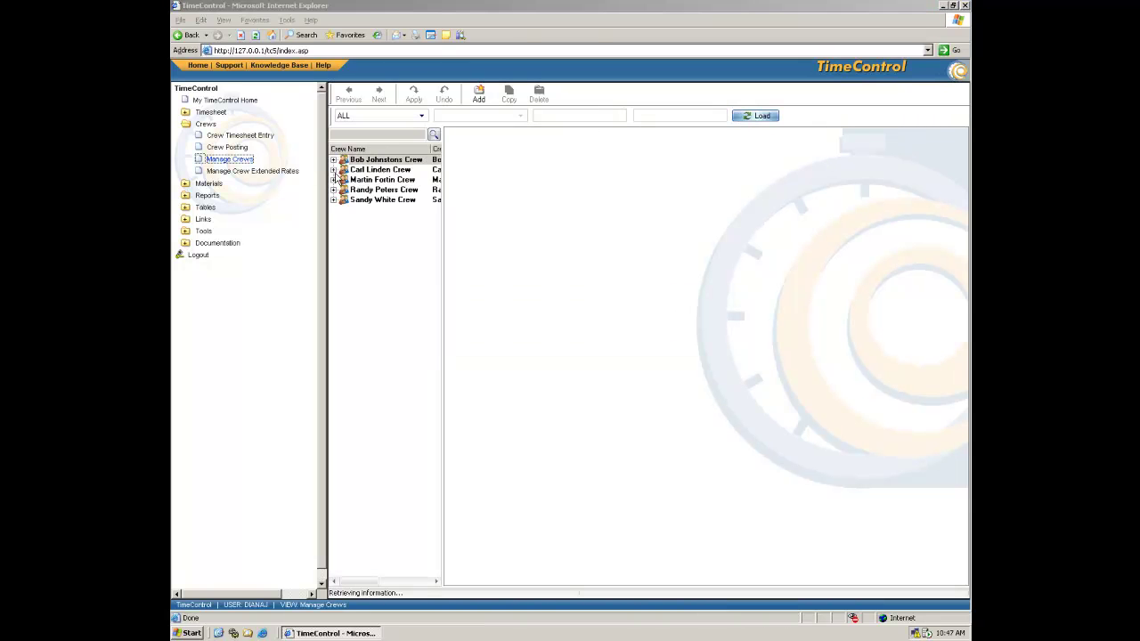
left_click(356, 169)
left_click(334, 169)
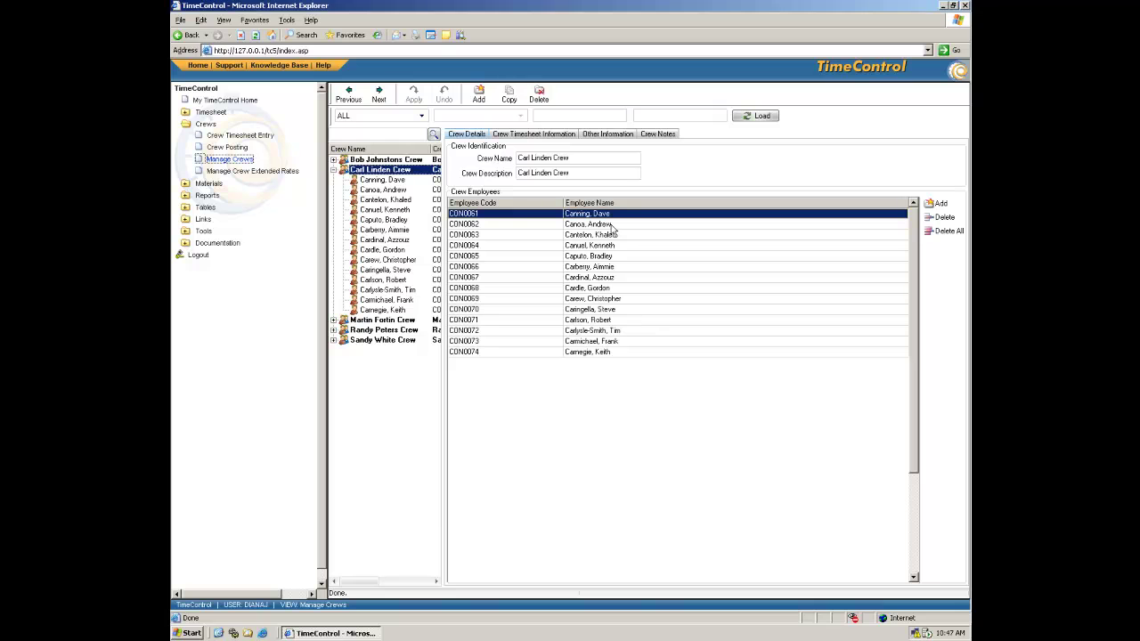
Examine the crew's timesheet options, defaults and release structure, along with its other information fields.
left_click(536, 134)
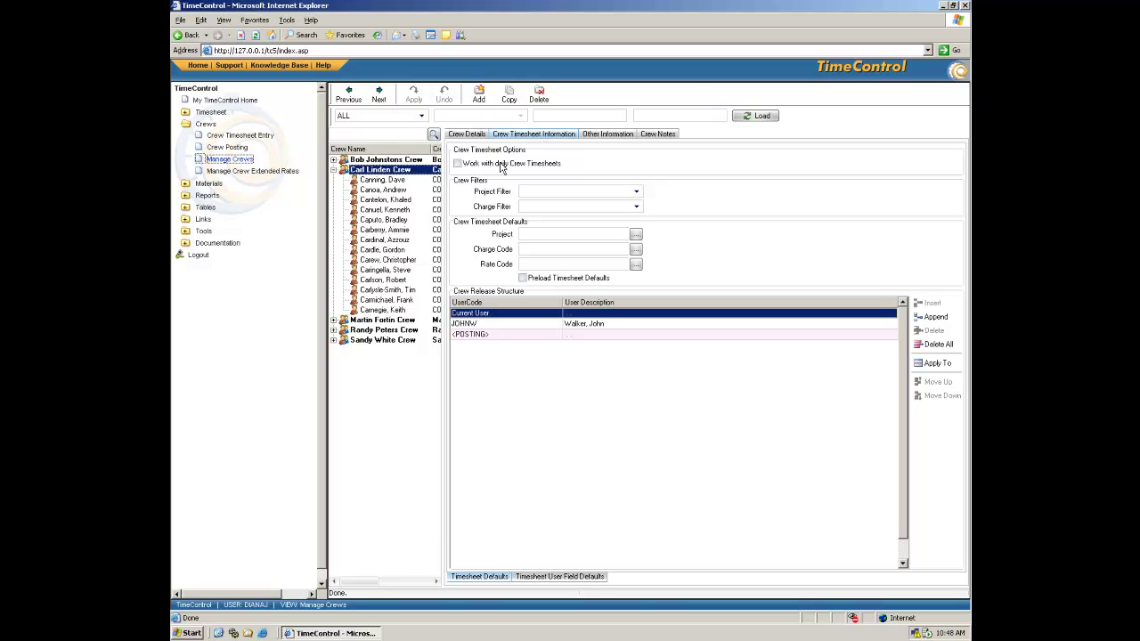
left_click(602, 136)
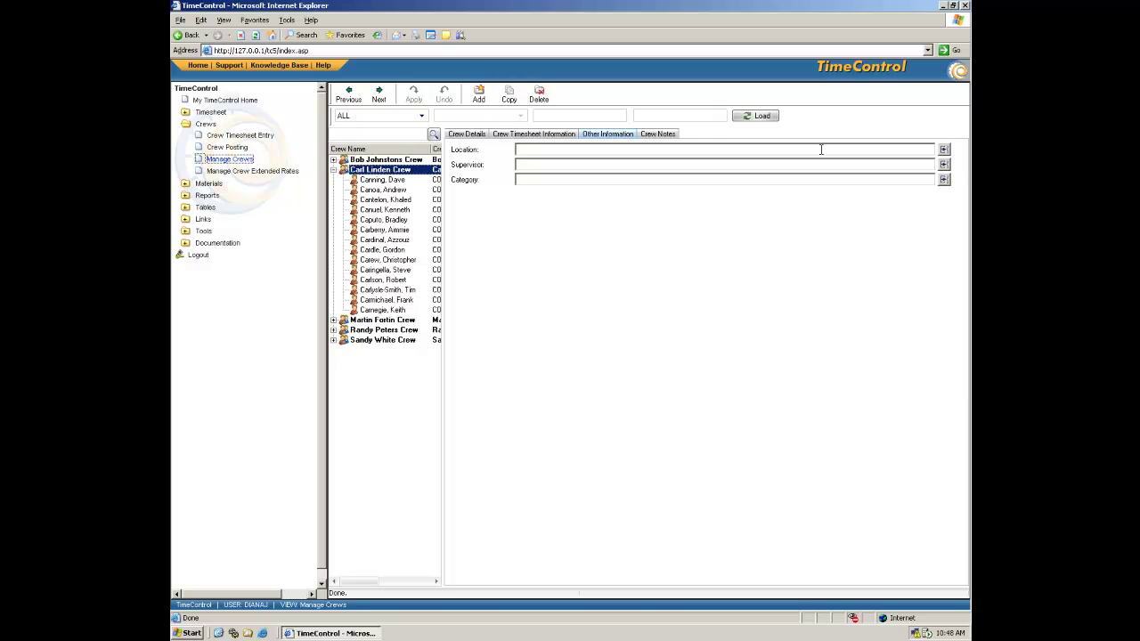
left_click(548, 135)
View the employee details of several individual members of the expanded crew.
left_click(386, 180)
left_click(380, 232)
left_click(386, 271)
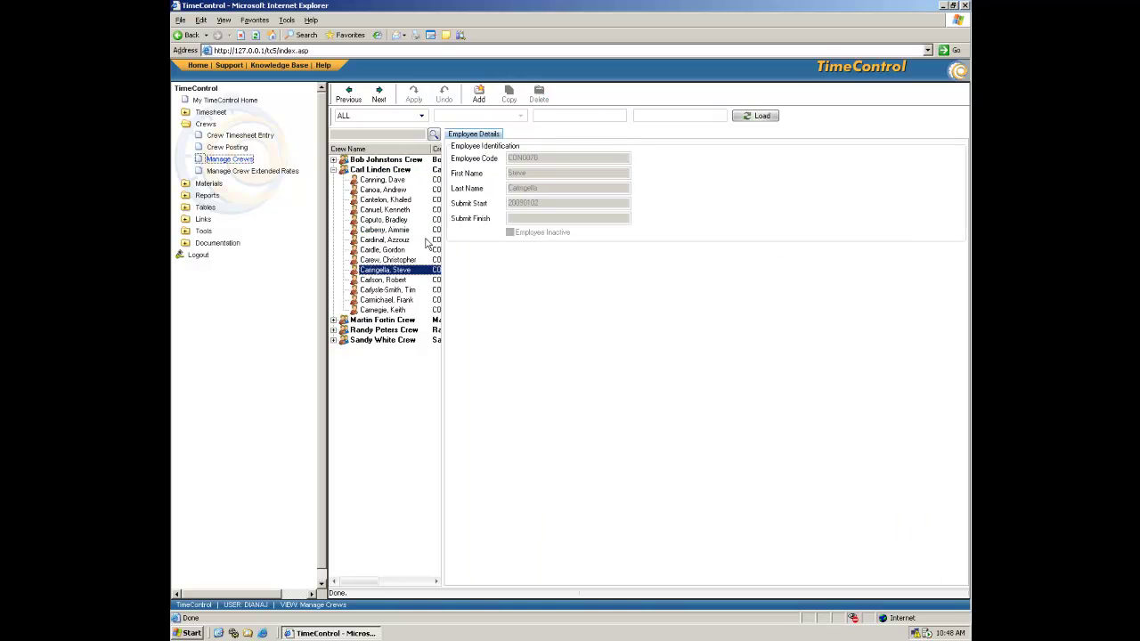
left_click(381, 229)
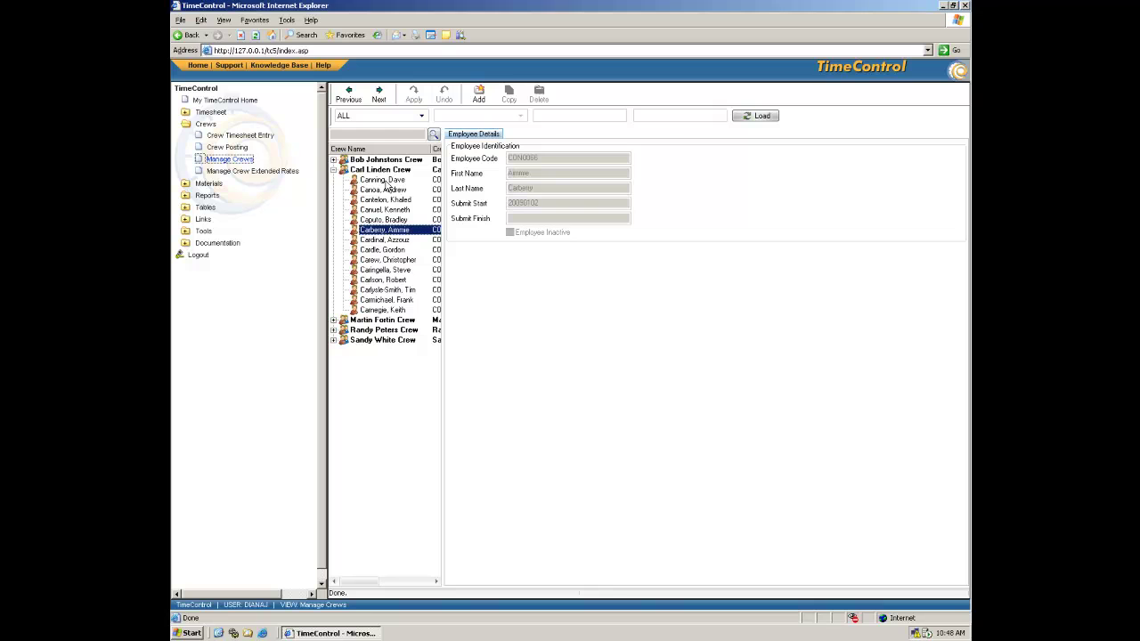
Load all crew extended rates and look through the rates by project and trade down to the end of the list.
left_click(224, 175)
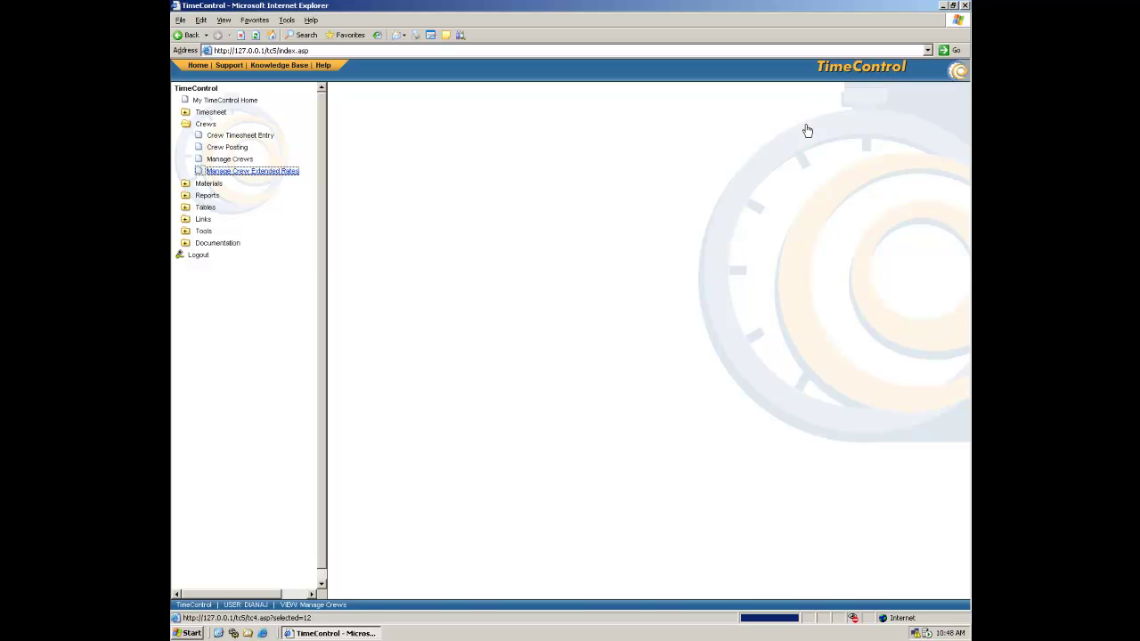
left_click(760, 117)
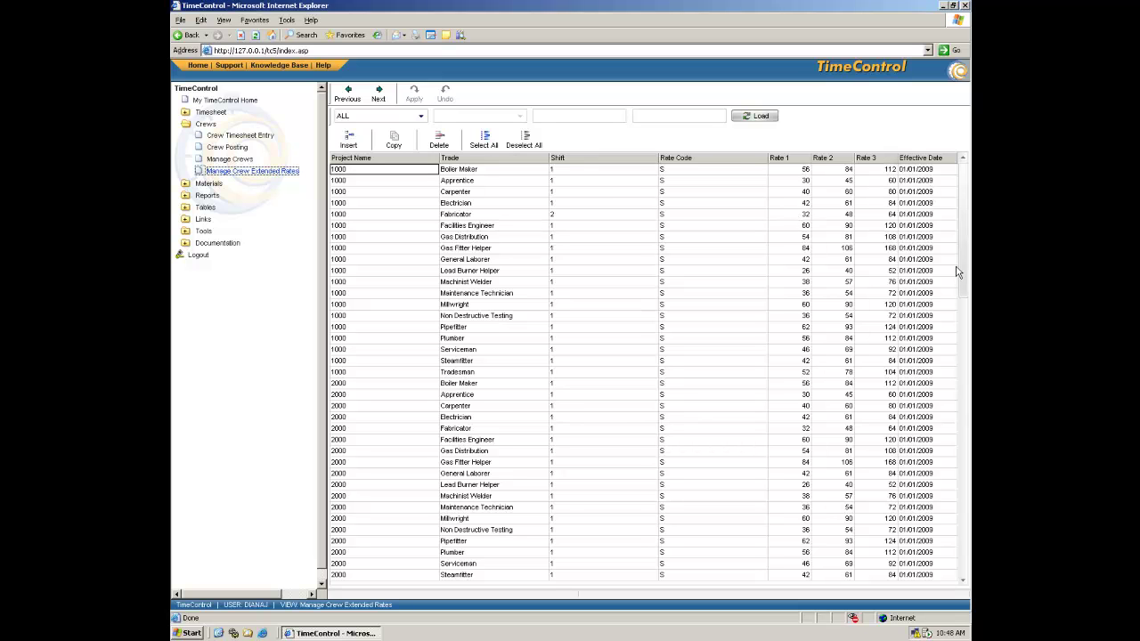
left_click(963, 581)
left_click(963, 581)
left_click(964, 583)
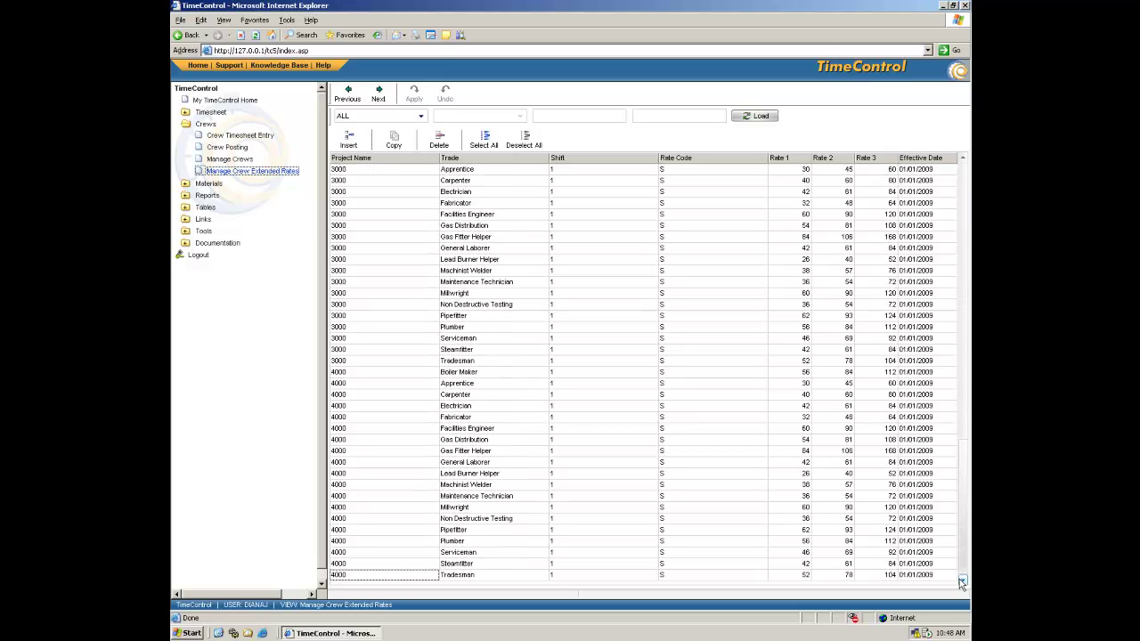
left_click_drag(963, 556, 964, 528)
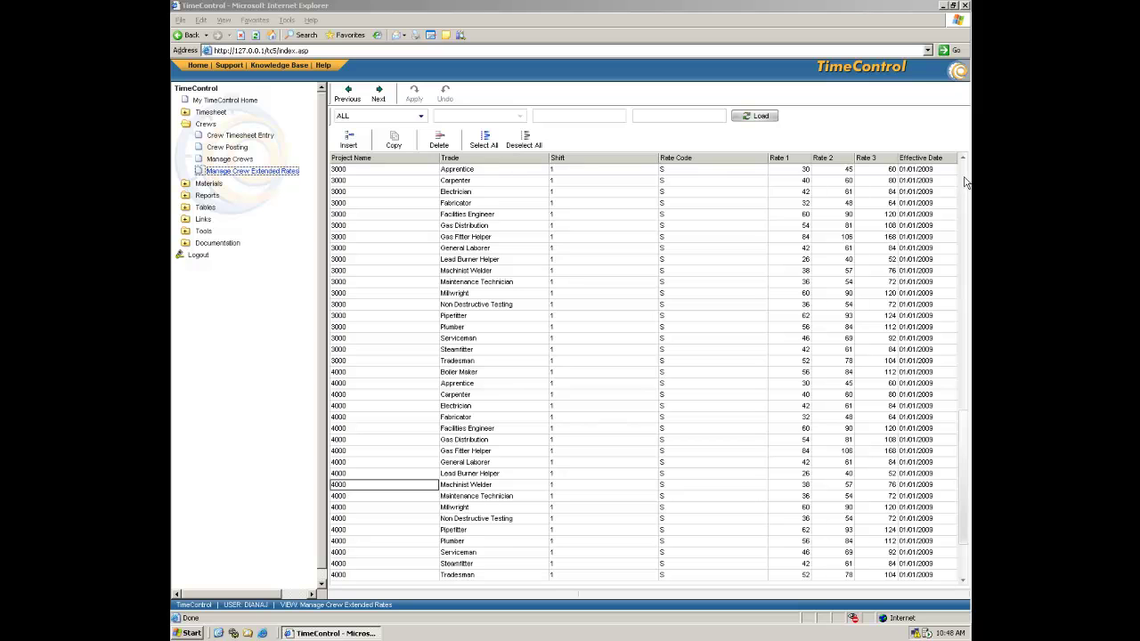
scroll(968, 185, "up", 13)
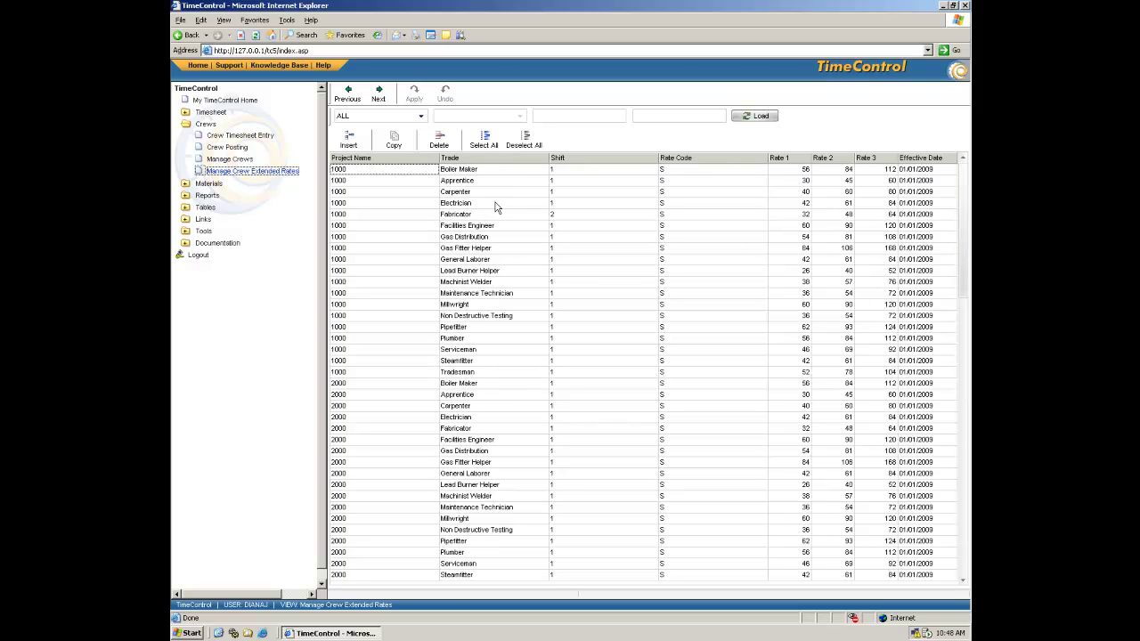
Open the list of material entries.
left_click(221, 184)
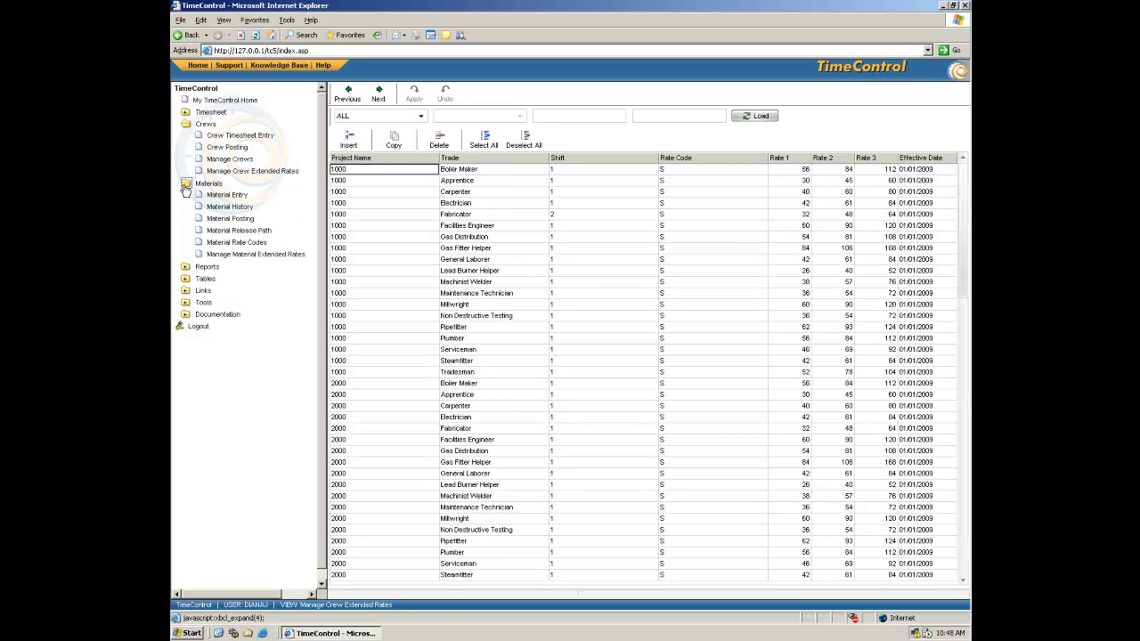
left_click(225, 195)
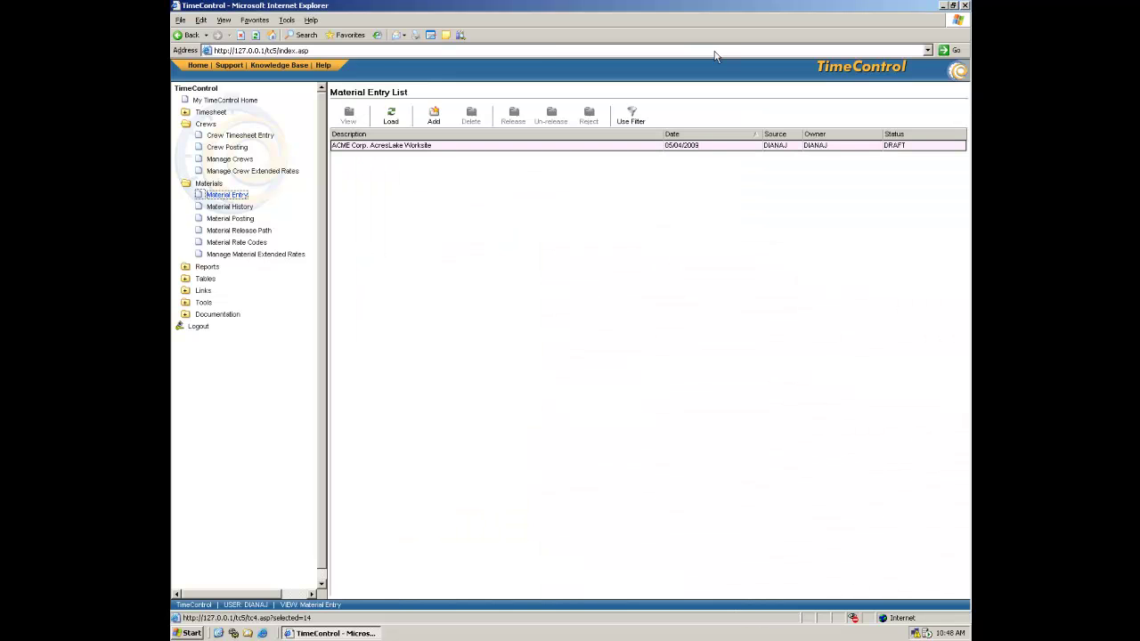
left_click(433, 118)
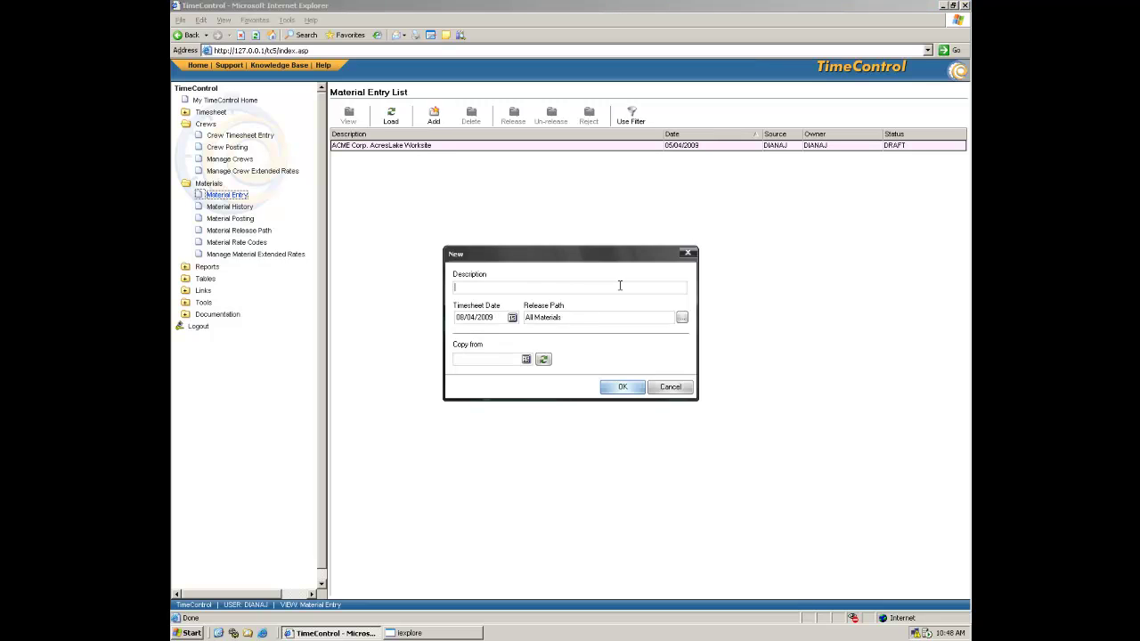
type("Materials and Equipment for the Baker")
left_click(682, 318)
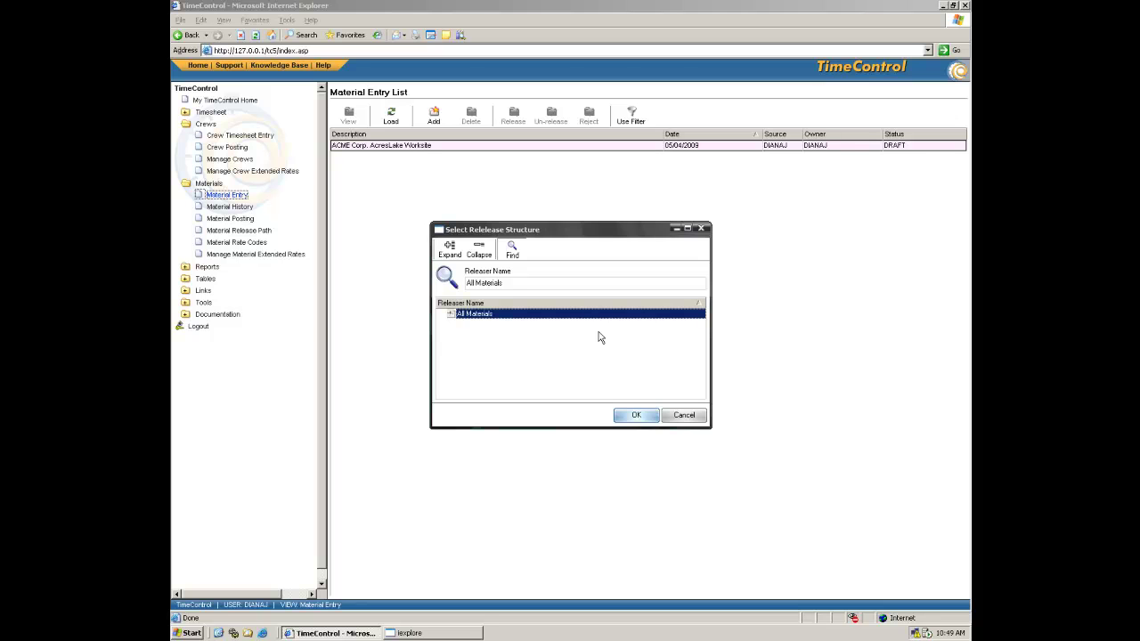
left_click(684, 417)
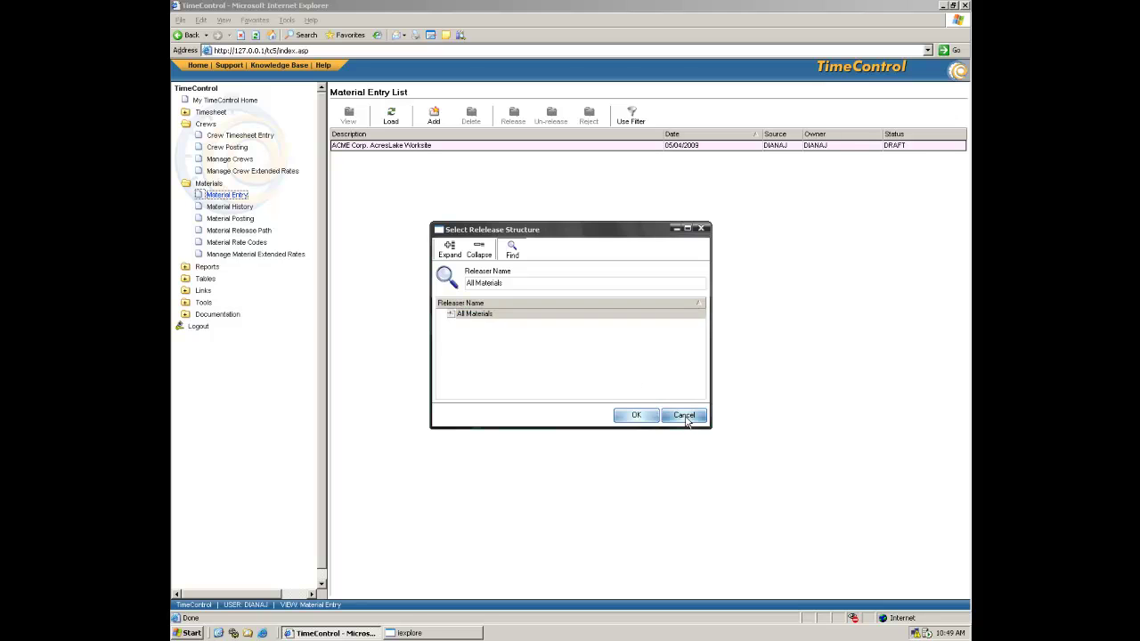
left_click(671, 388)
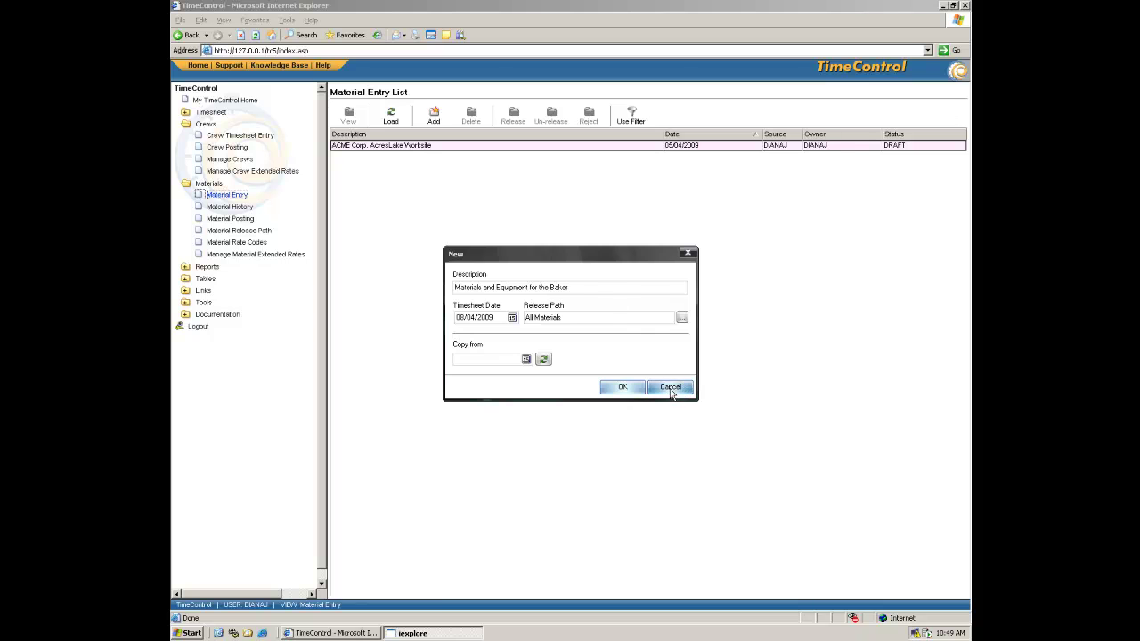
Create a new material entry described as "Material Equipment from Baker site", keeping the default date and release path.
left_click(433, 122)
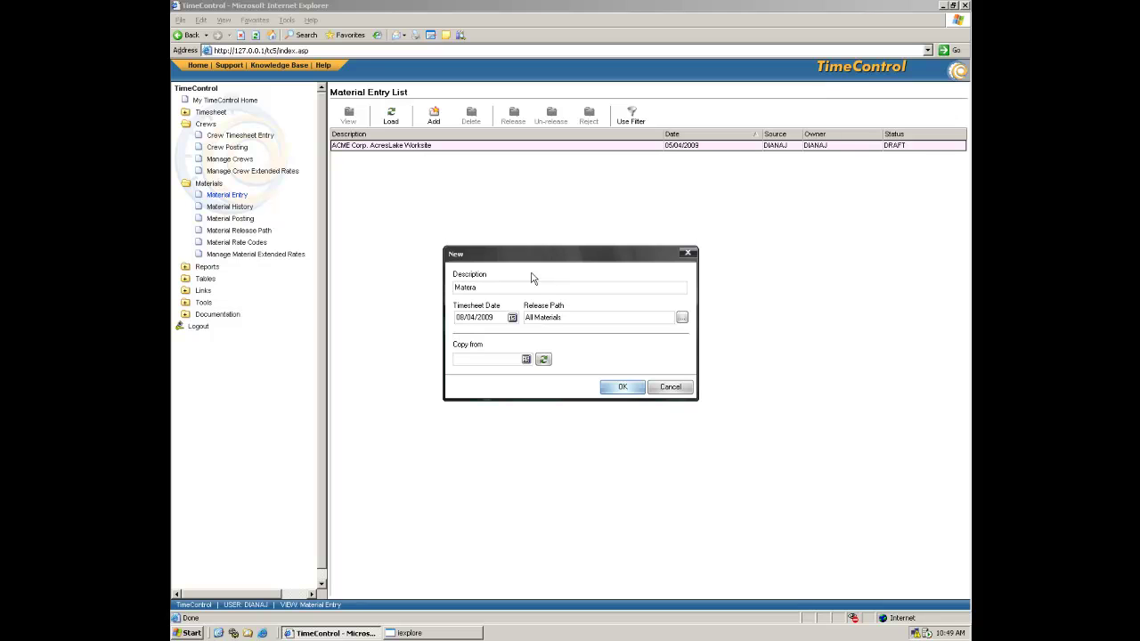
type("Material Equipment from Baker site")
left_click(629, 386)
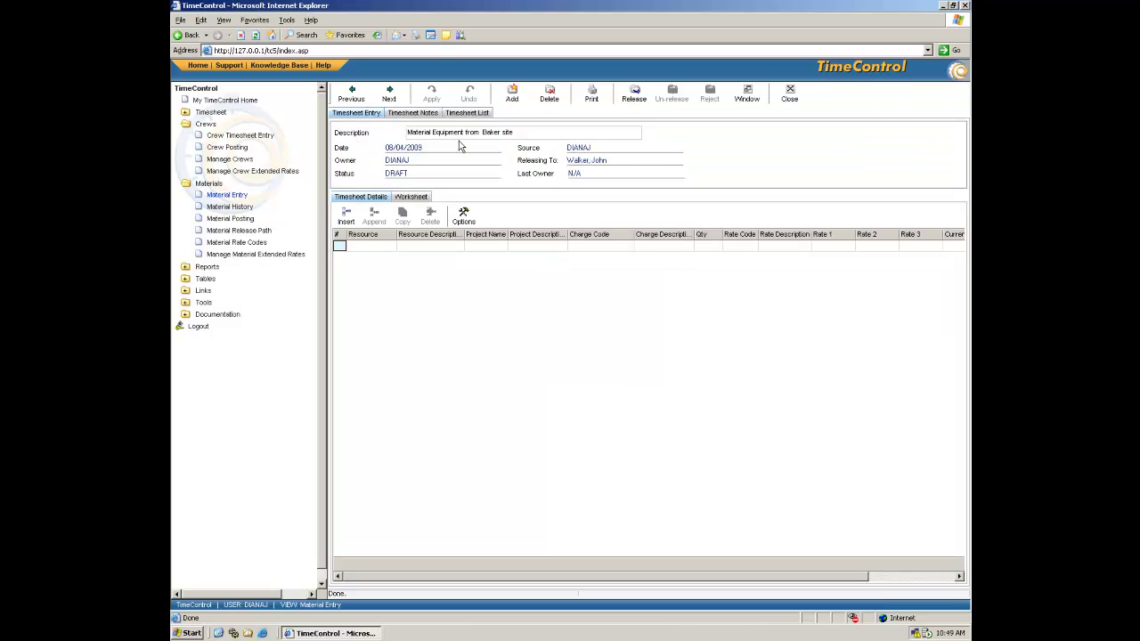
Set the first line's resource to MATERIAL and its project to 4000 under Baker Industries.
left_click(383, 246)
left_click(392, 245)
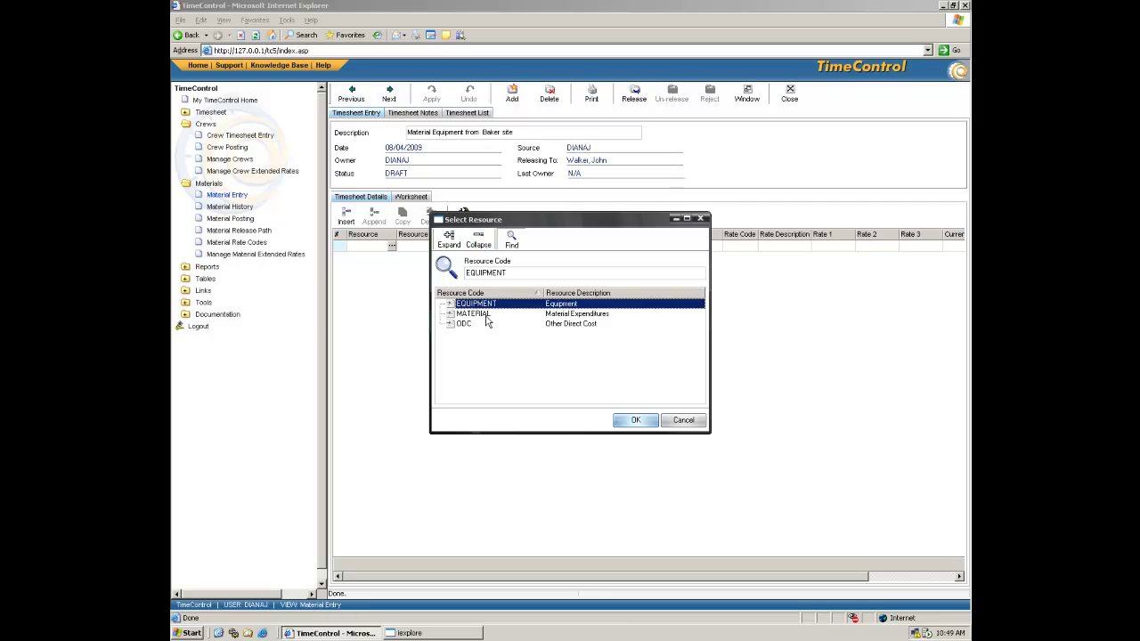
double_click(486, 317)
left_click(485, 247)
left_click(503, 247)
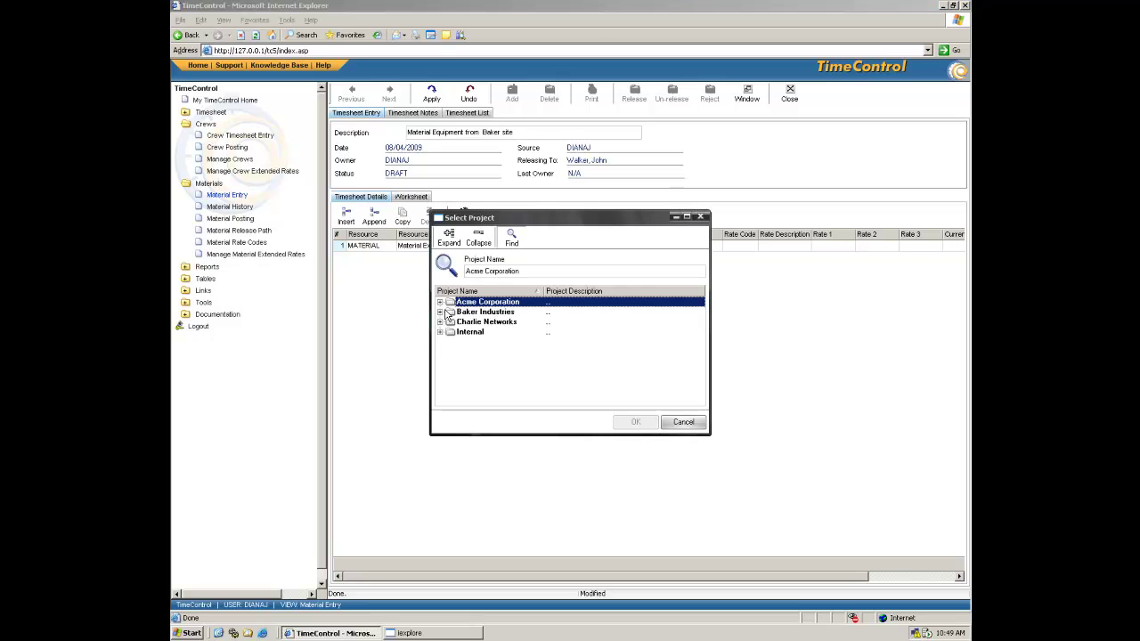
double_click(443, 313)
double_click(475, 322)
Assign charge code 4000.CS315, Site Preparation, to the material line.
left_click(594, 246)
left_click(631, 245)
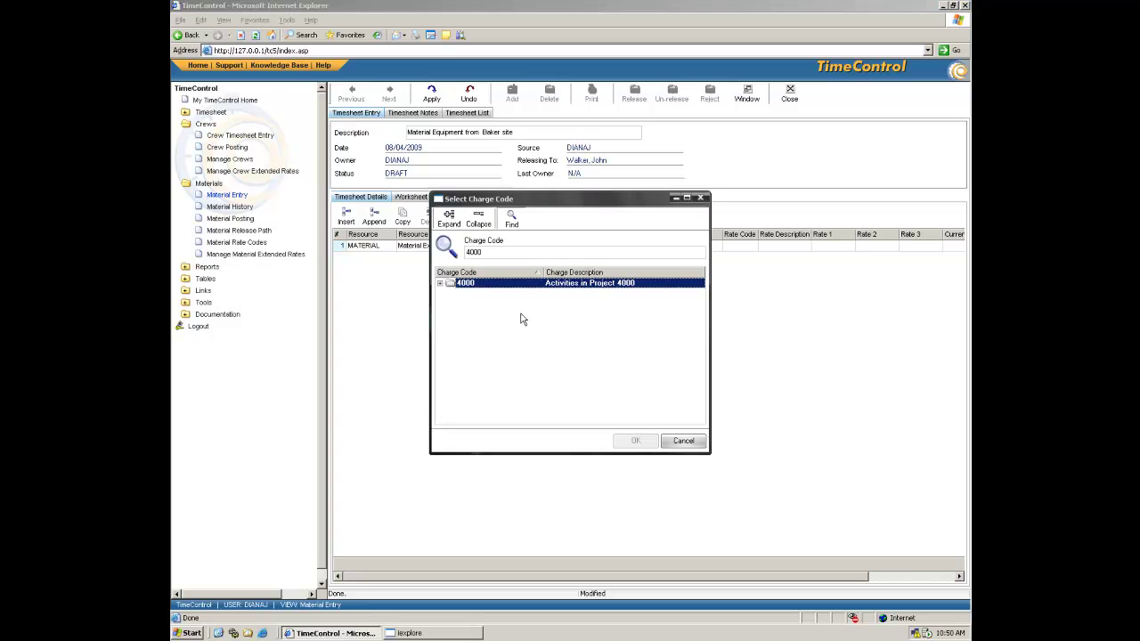
left_click(440, 284)
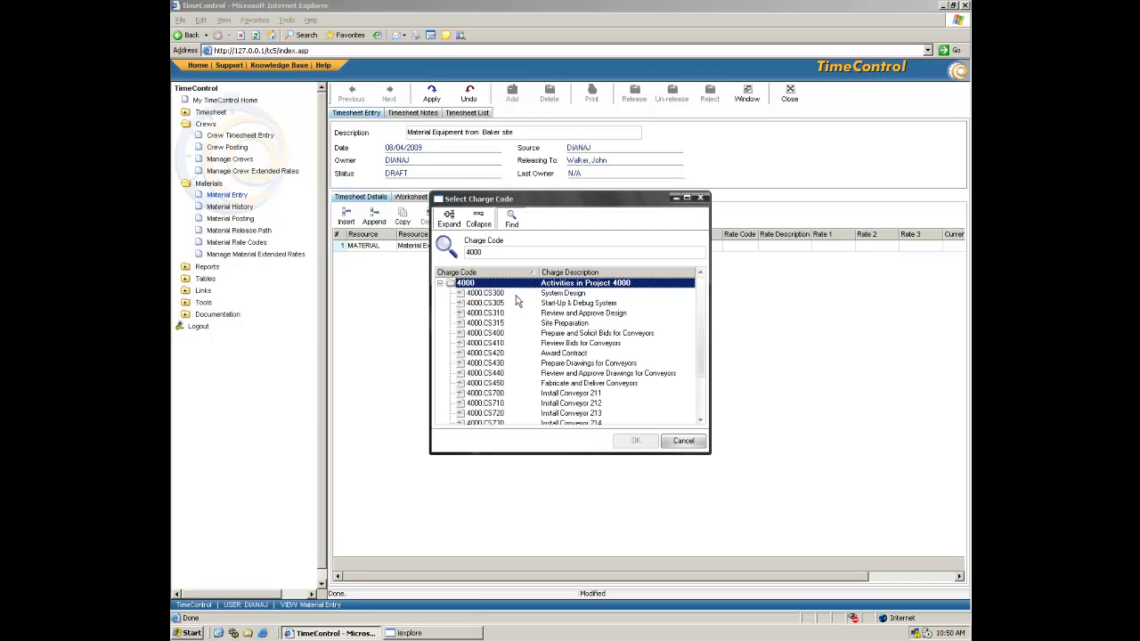
double_click(519, 323)
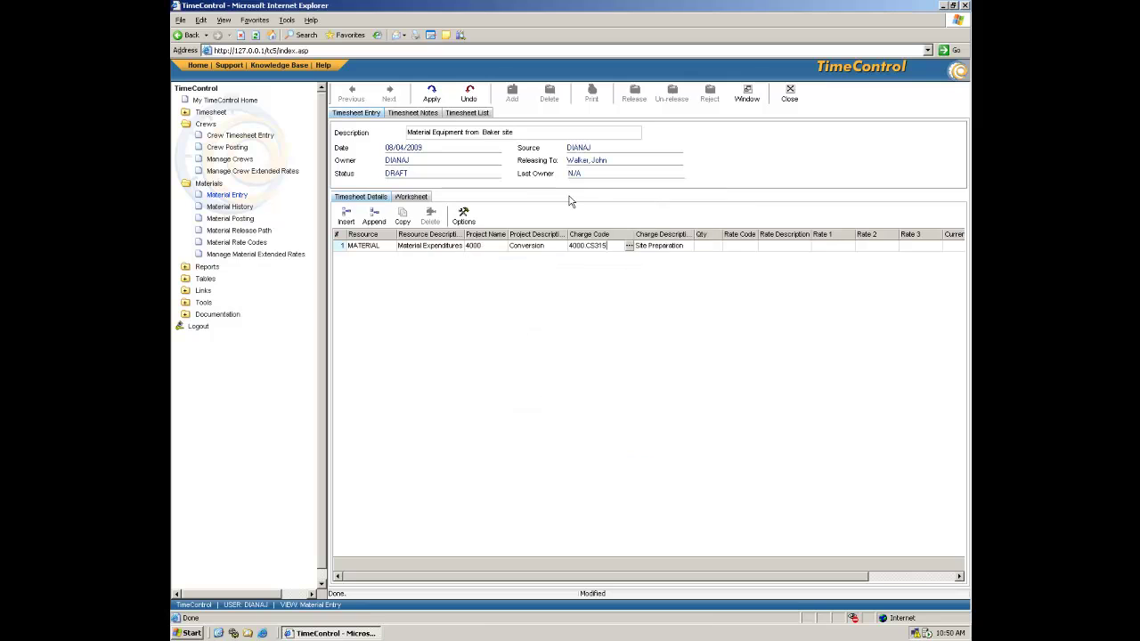
Enter a quantity of 50 on the material line and give it the Concrete Formwork rate code CFW.
left_click(717, 245)
left_click(739, 249)
left_click(753, 250)
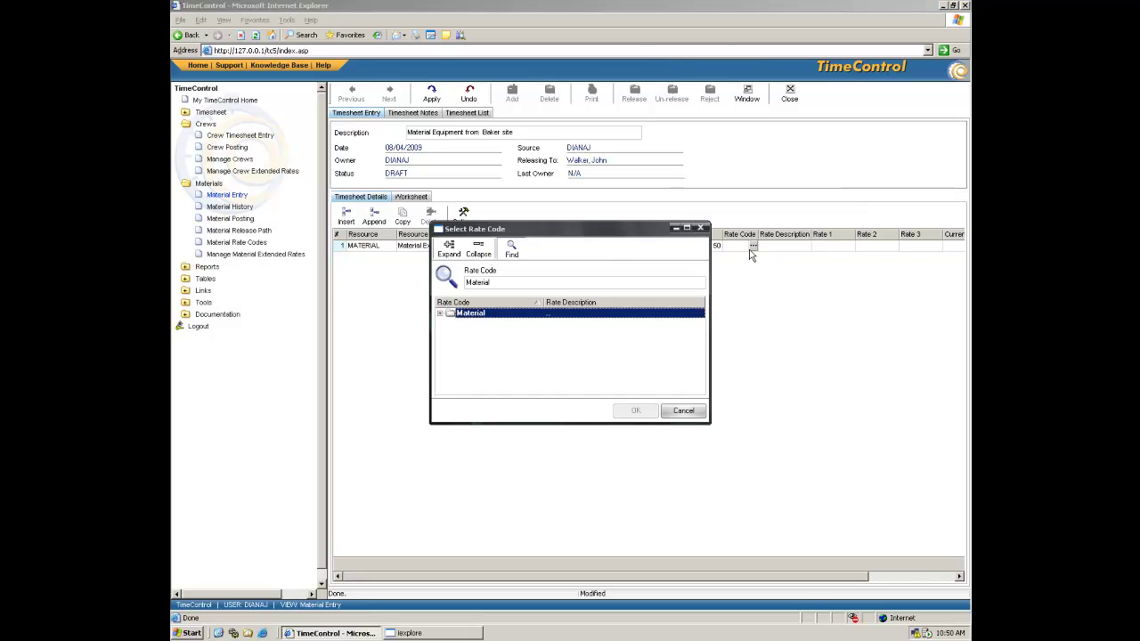
left_click(446, 317)
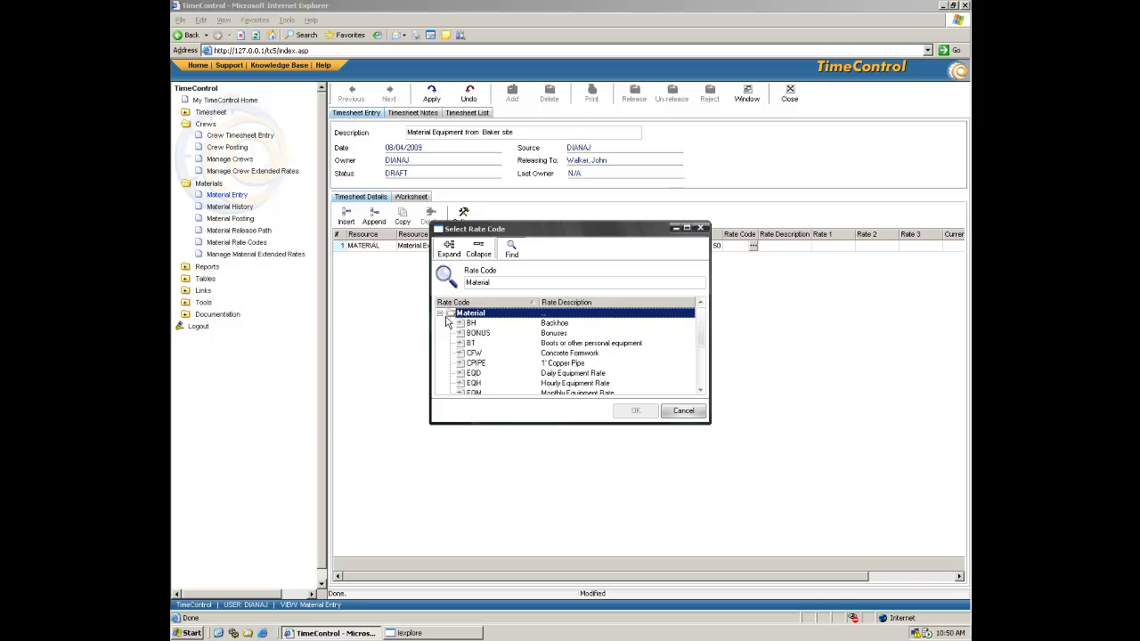
double_click(515, 353)
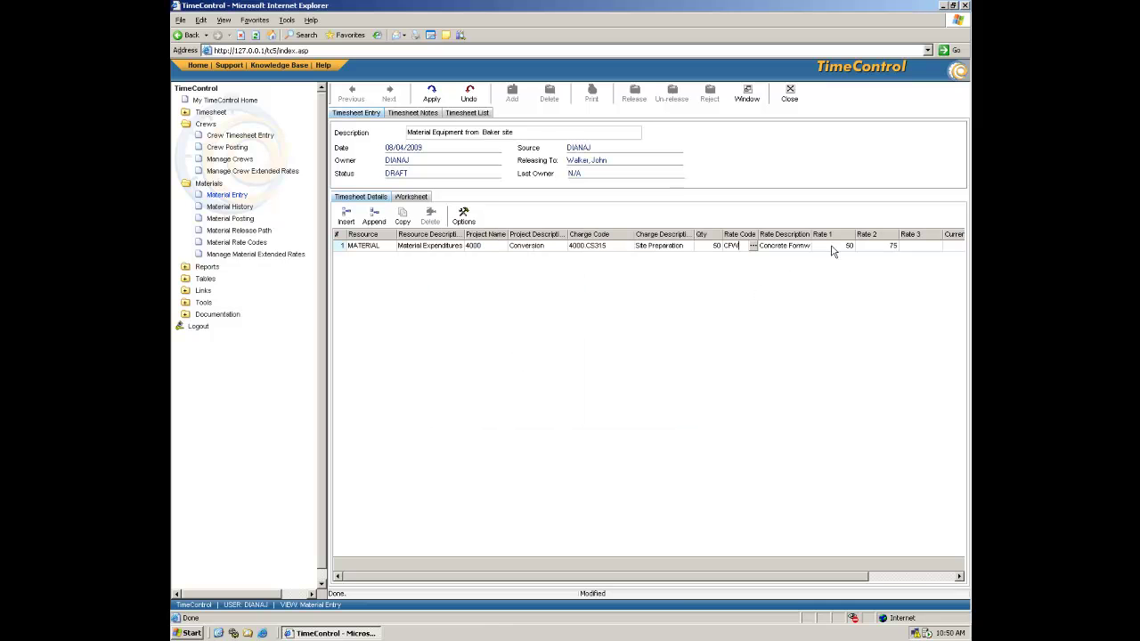
Set the material line's currency to USD and save the material timesheet.
left_click(918, 248)
left_click(887, 247)
left_click(960, 577)
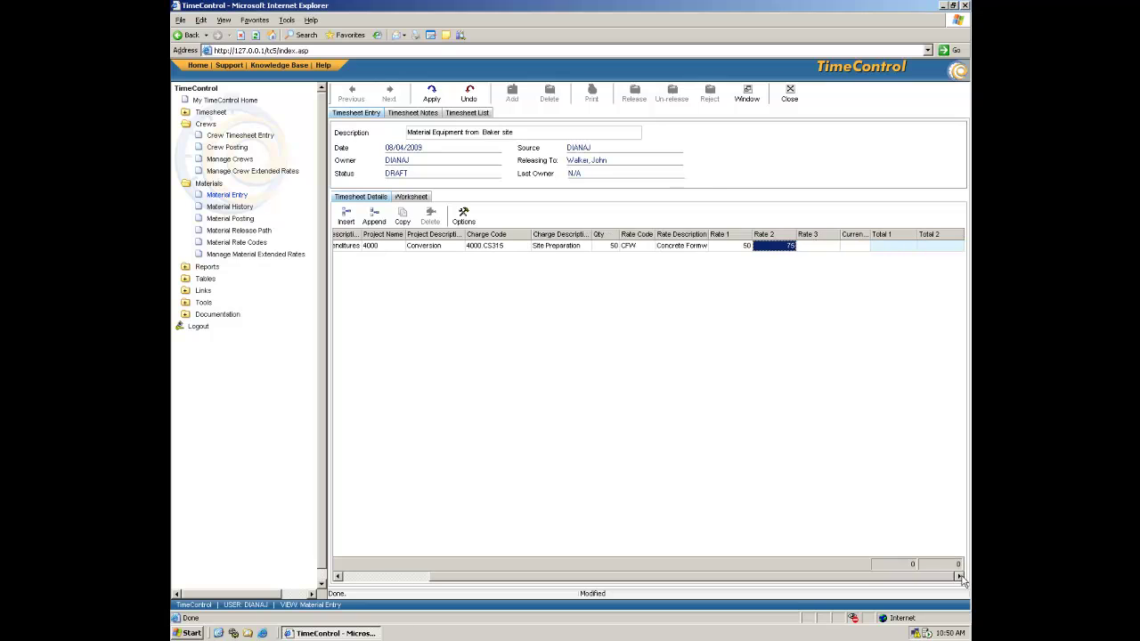
left_click(857, 250)
left_click(864, 247)
left_click(857, 283)
left_click(431, 93)
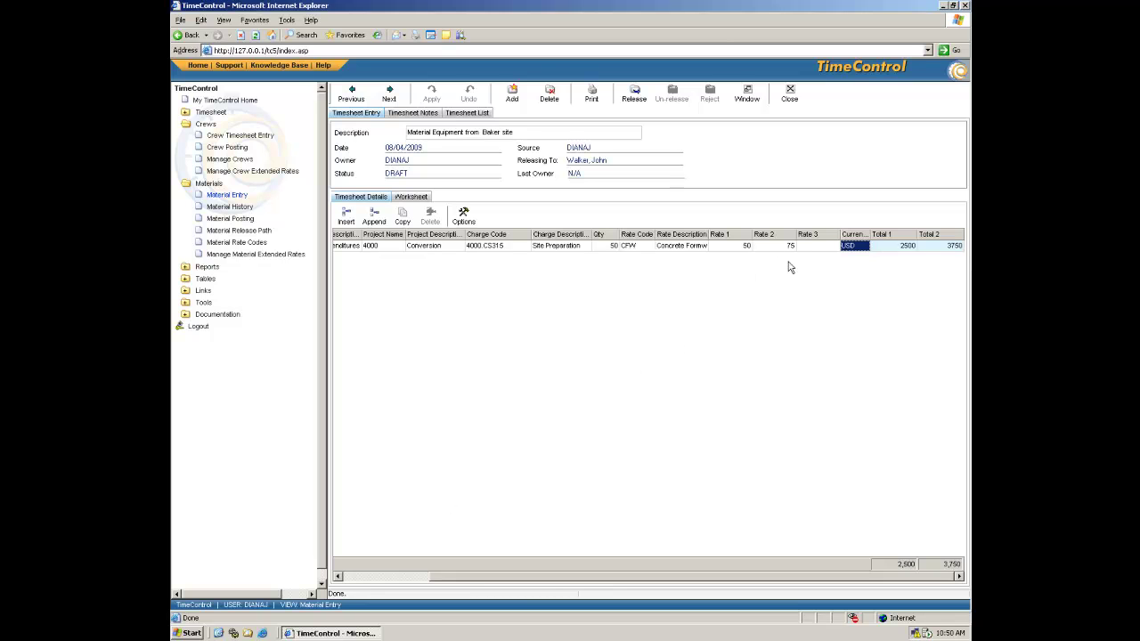
left_click(411, 577)
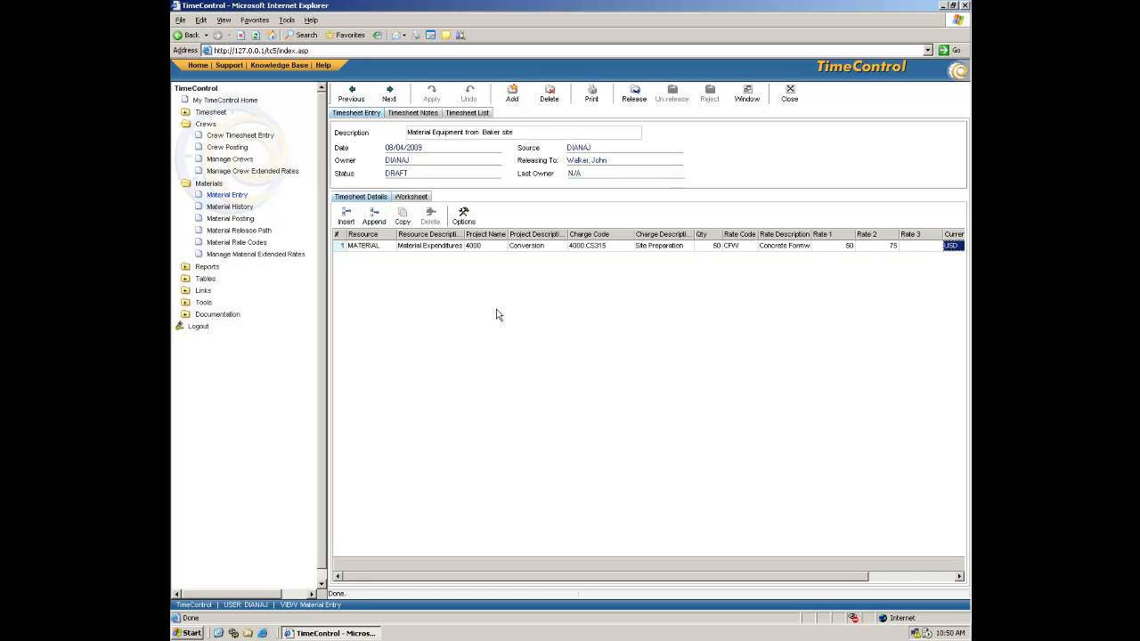
Release the material timesheet to the next person in its release path and confirm the release.
left_click(634, 94)
left_click(545, 346)
left_click(575, 345)
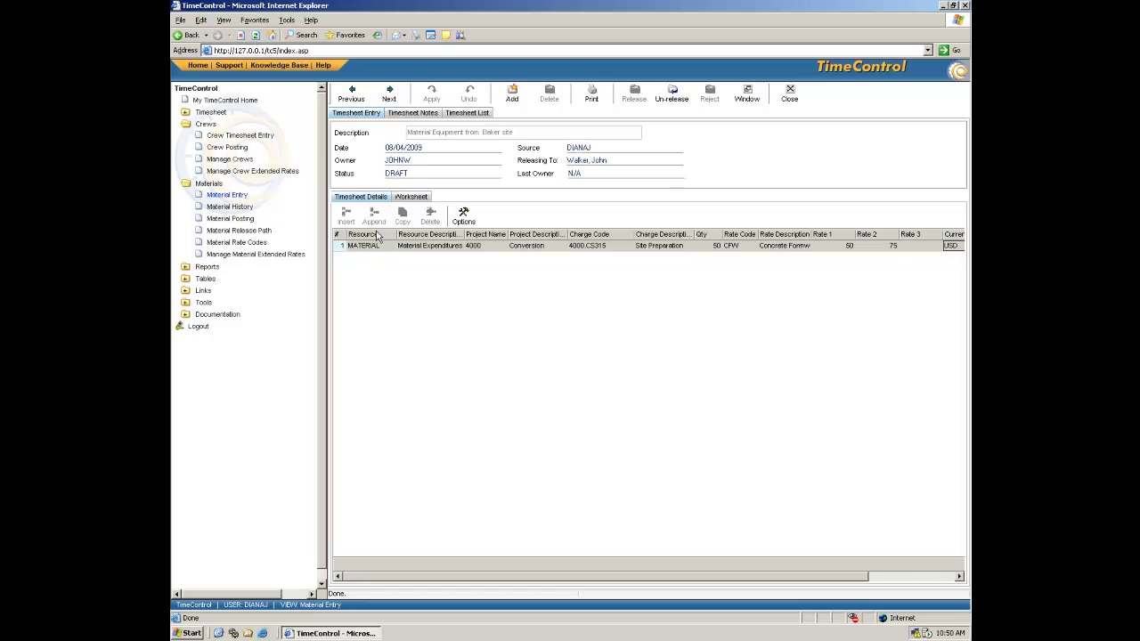
Load the material release paths and examine the users in the All Materials path.
left_click(244, 232)
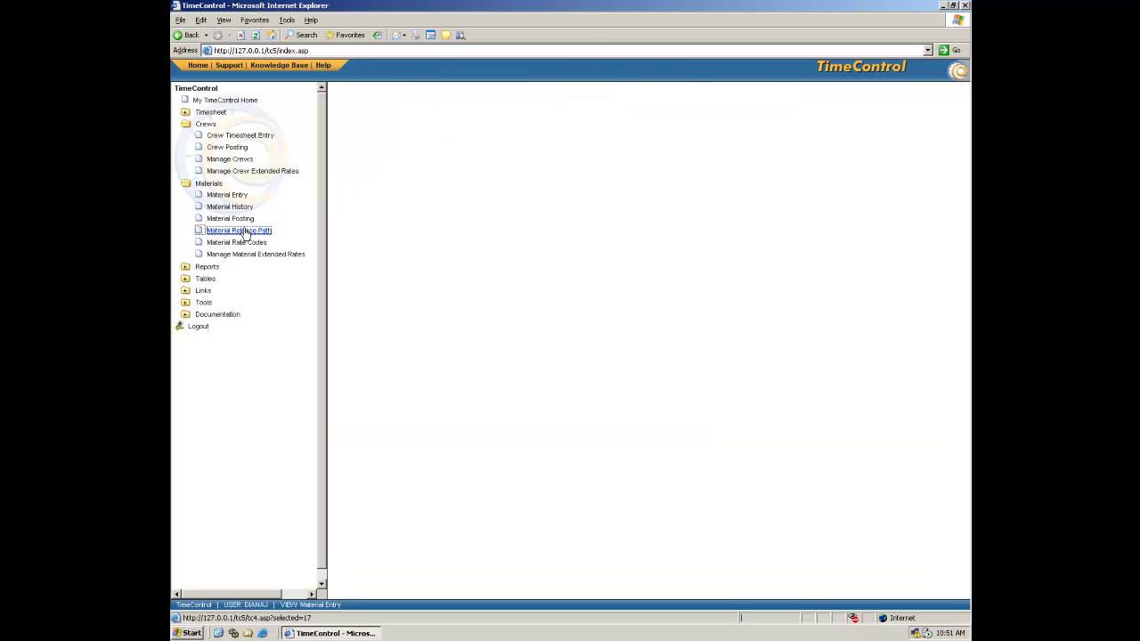
left_click(752, 116)
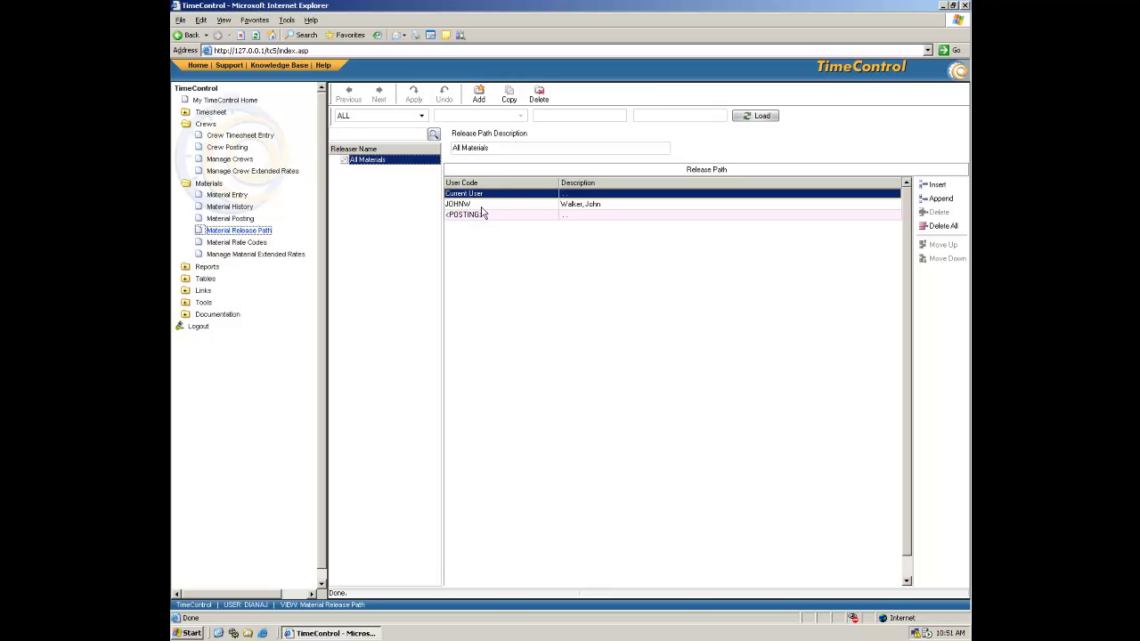
Load the material rate codes and examine the rate details and other information of the CFW code.
left_click(238, 244)
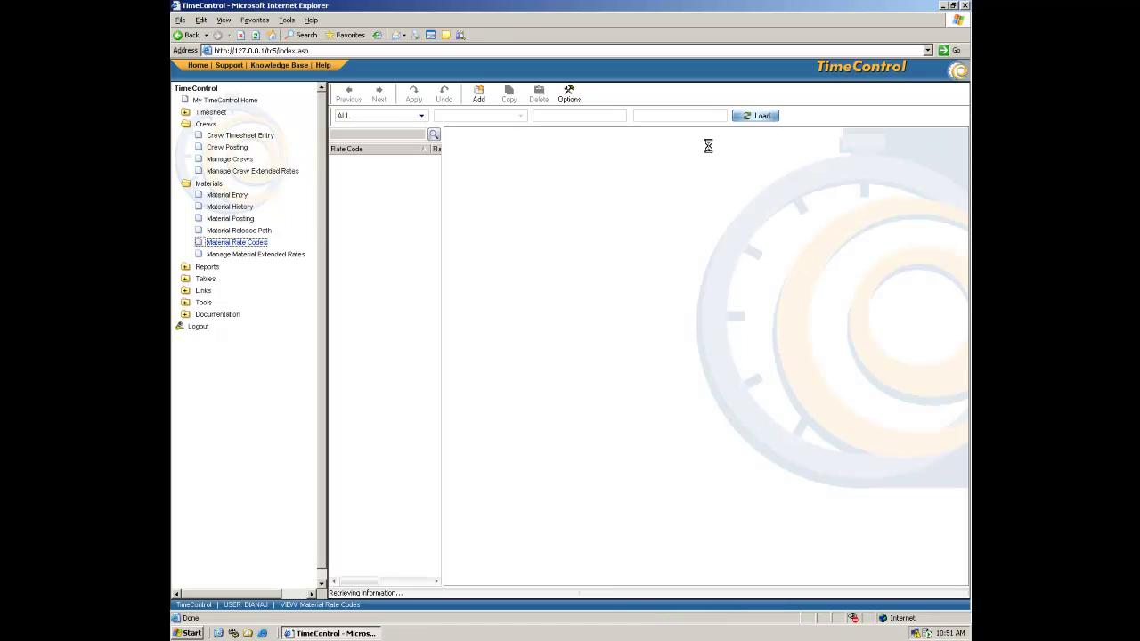
left_click(333, 159)
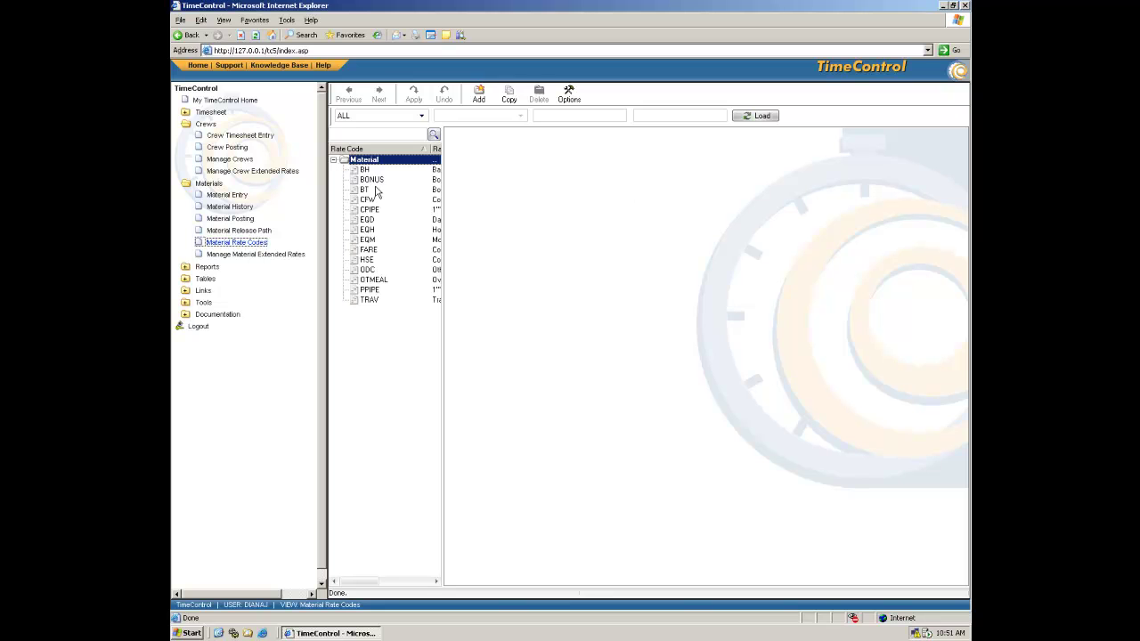
left_click(372, 199)
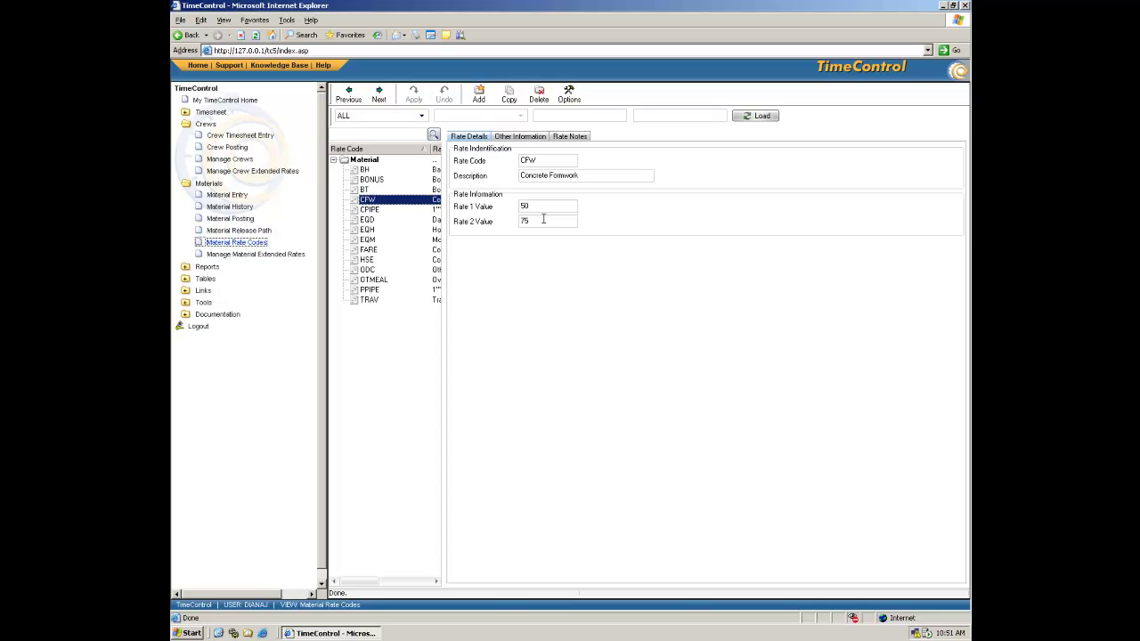
left_click(507, 138)
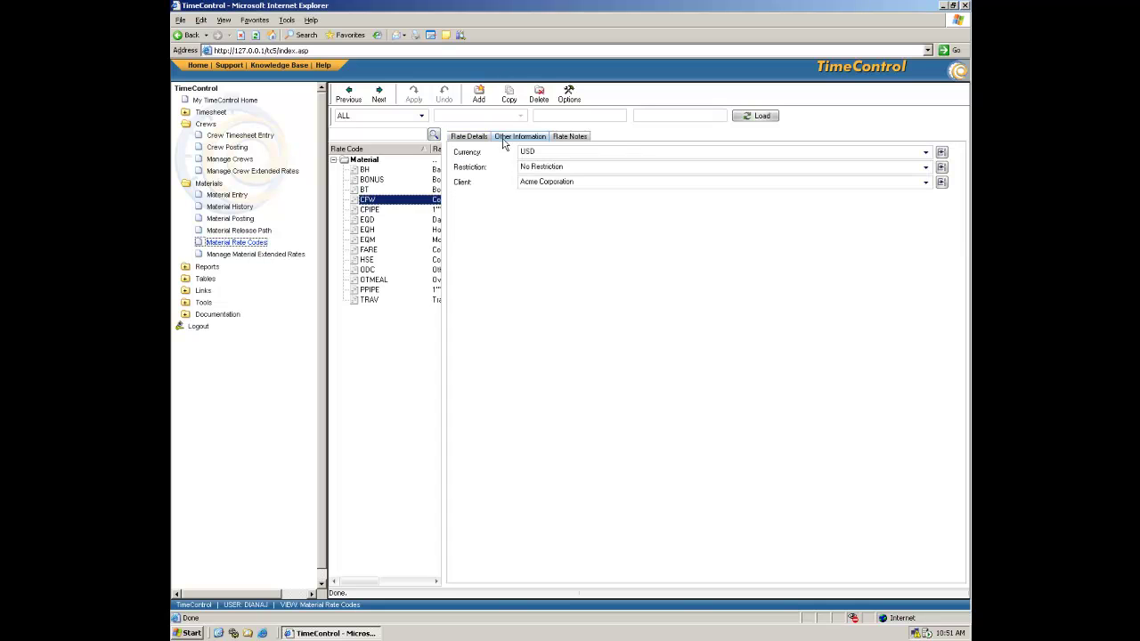
left_click(472, 137)
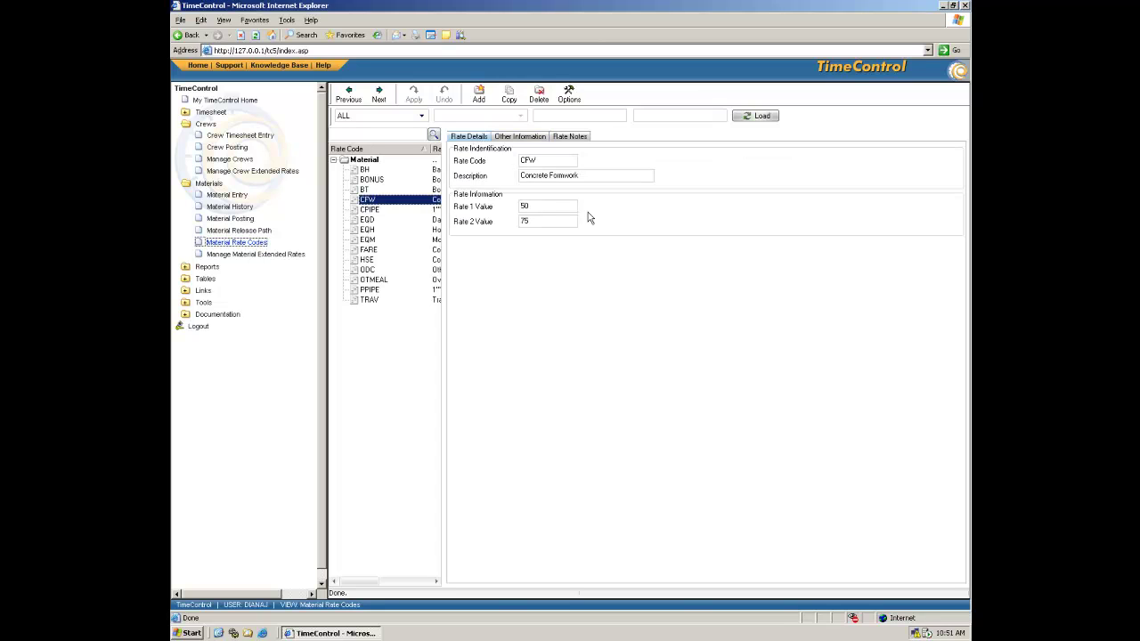
Load all material extended rates, review the rates per project, and collapse the Materials section.
left_click(252, 256)
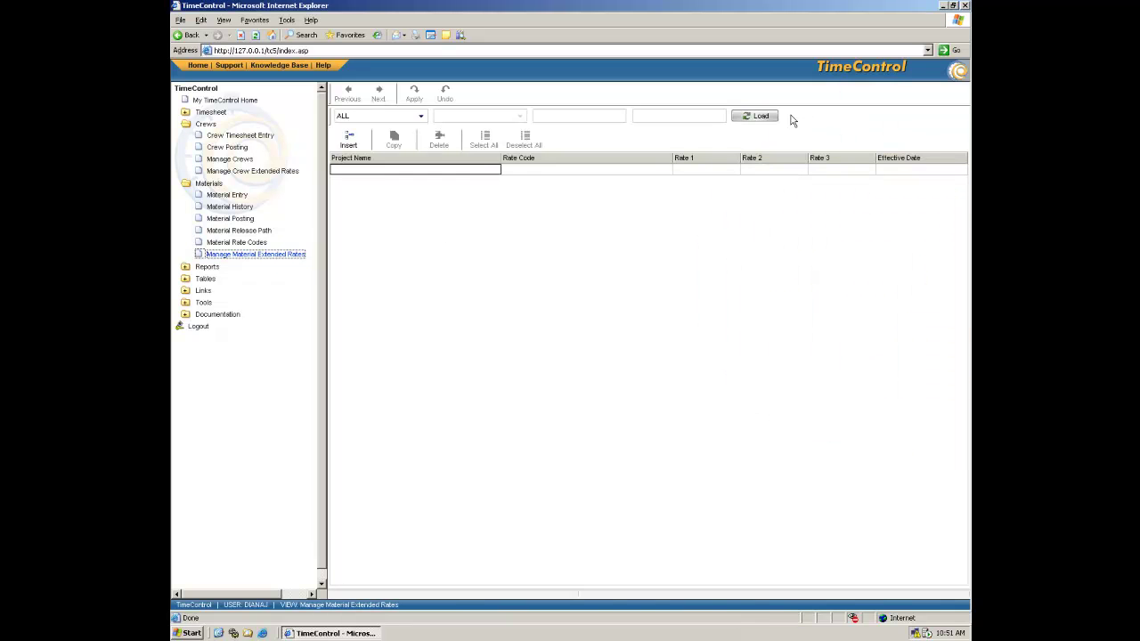
left_click(759, 117)
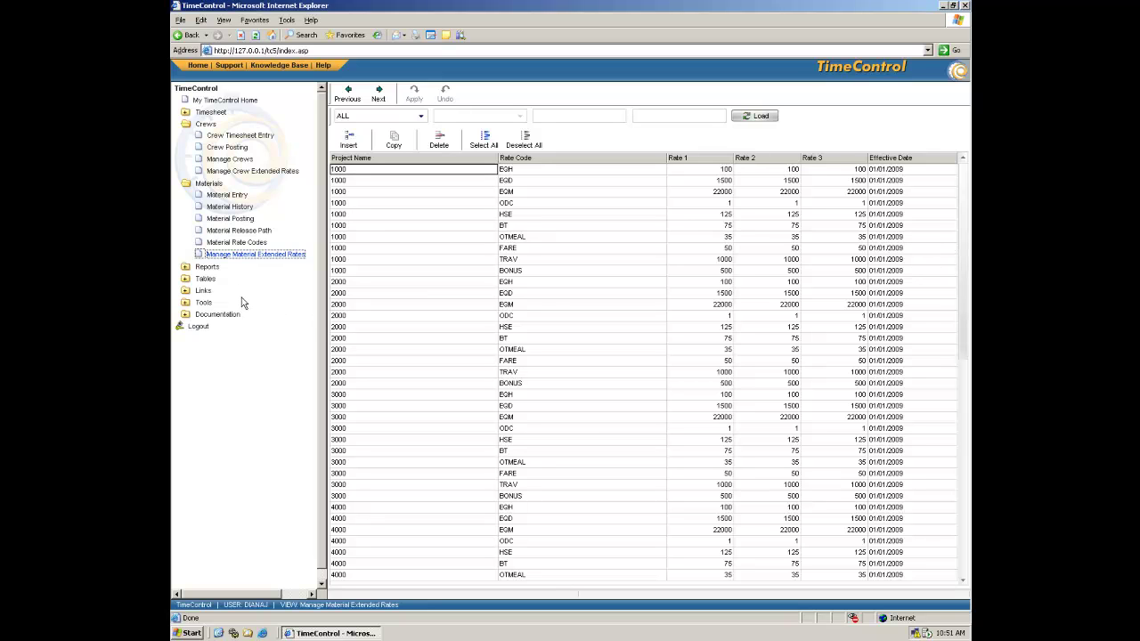
left_click(186, 183)
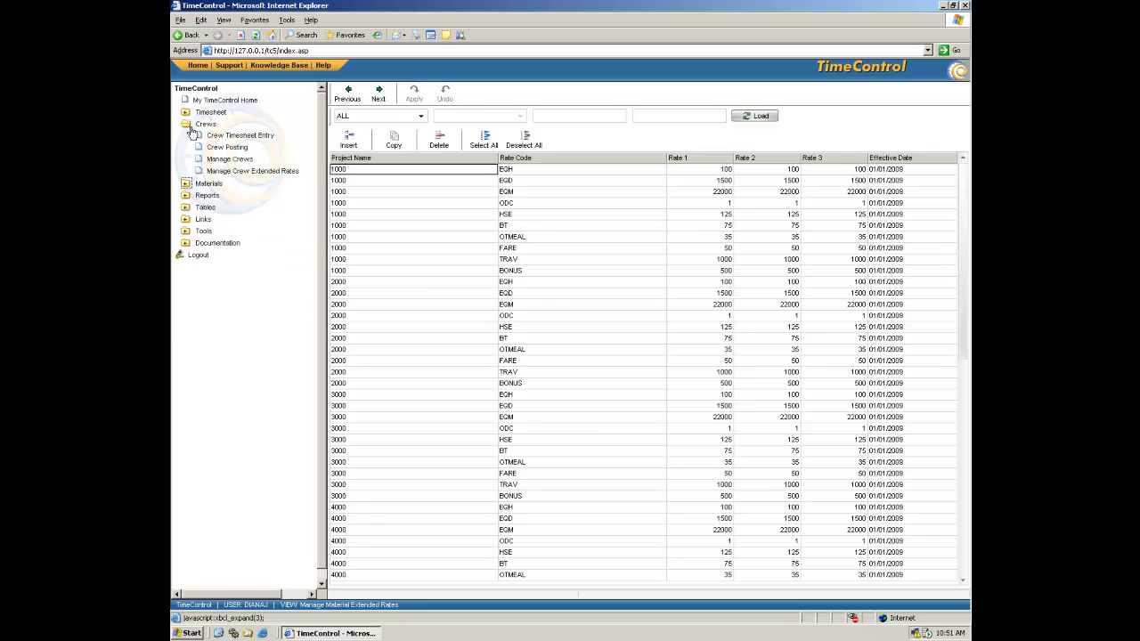
Collapse the Crews section and run the posted timesheets report Charge / Week Ending / Employee Hours.
left_click(186, 125)
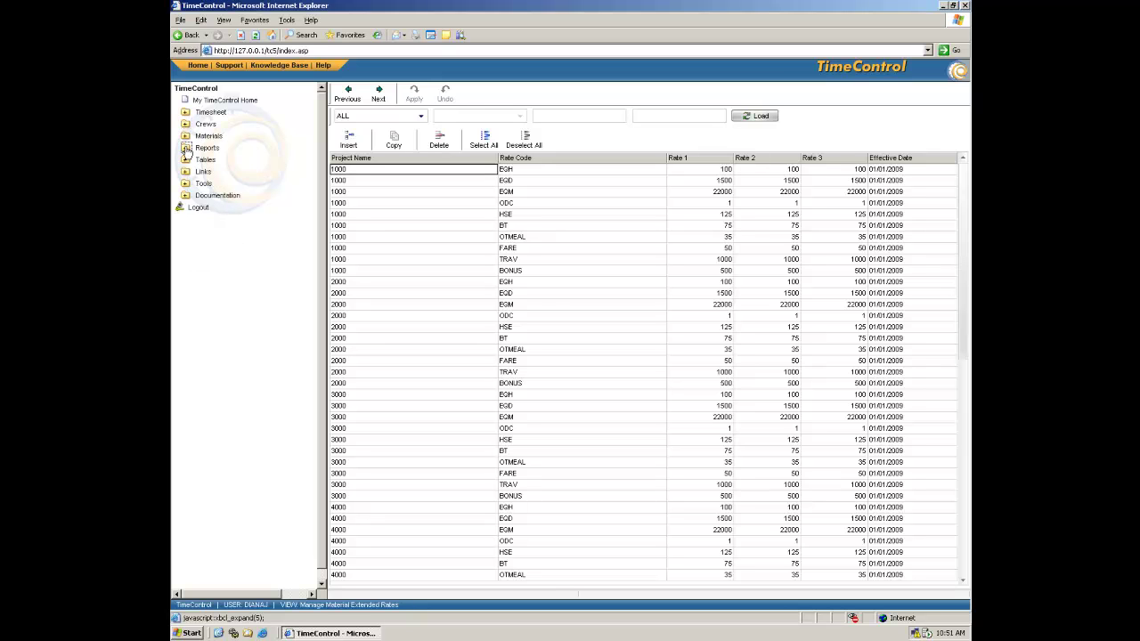
left_click(186, 148)
left_click(233, 171)
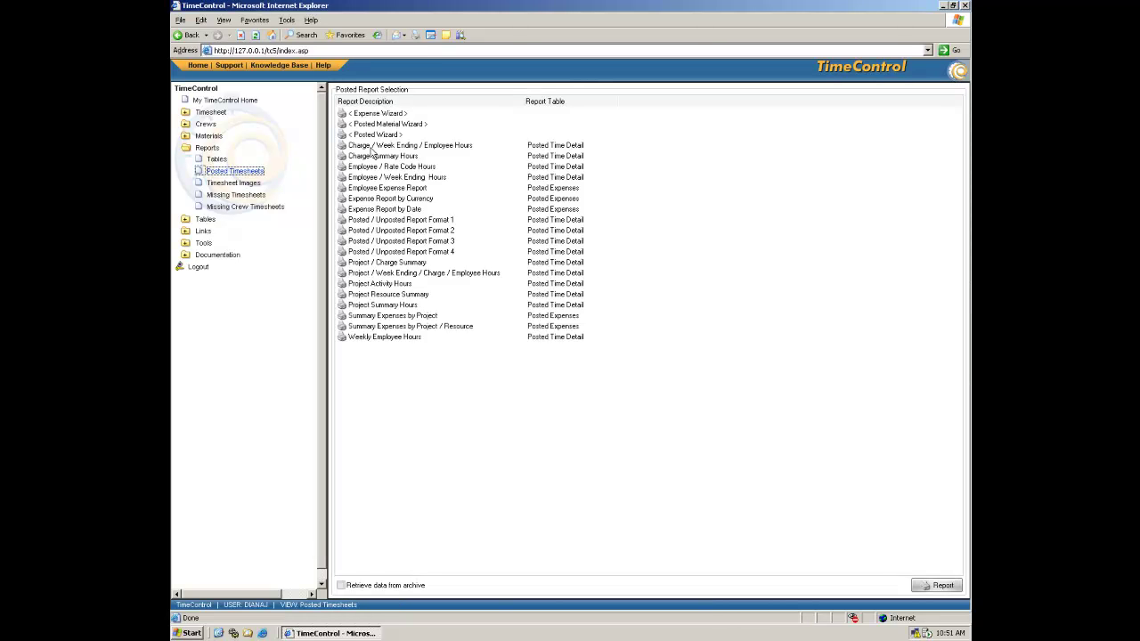
left_click(364, 147)
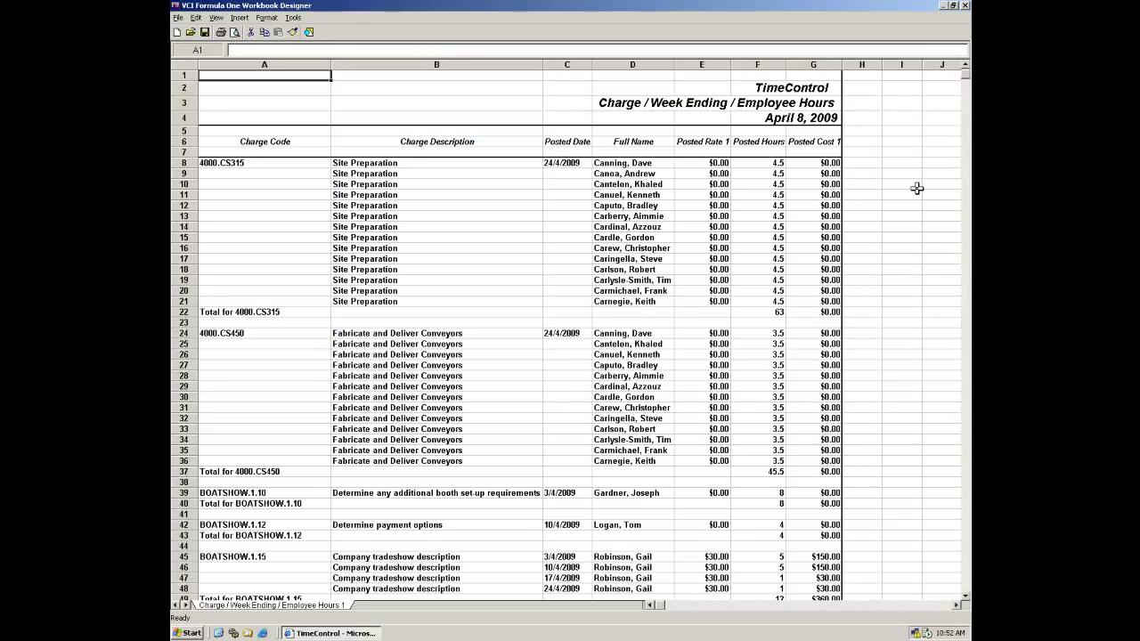
Enter the formula =G8*0.062 in cell H8, beside the first Posted Cost 1 value.
left_click(860, 164)
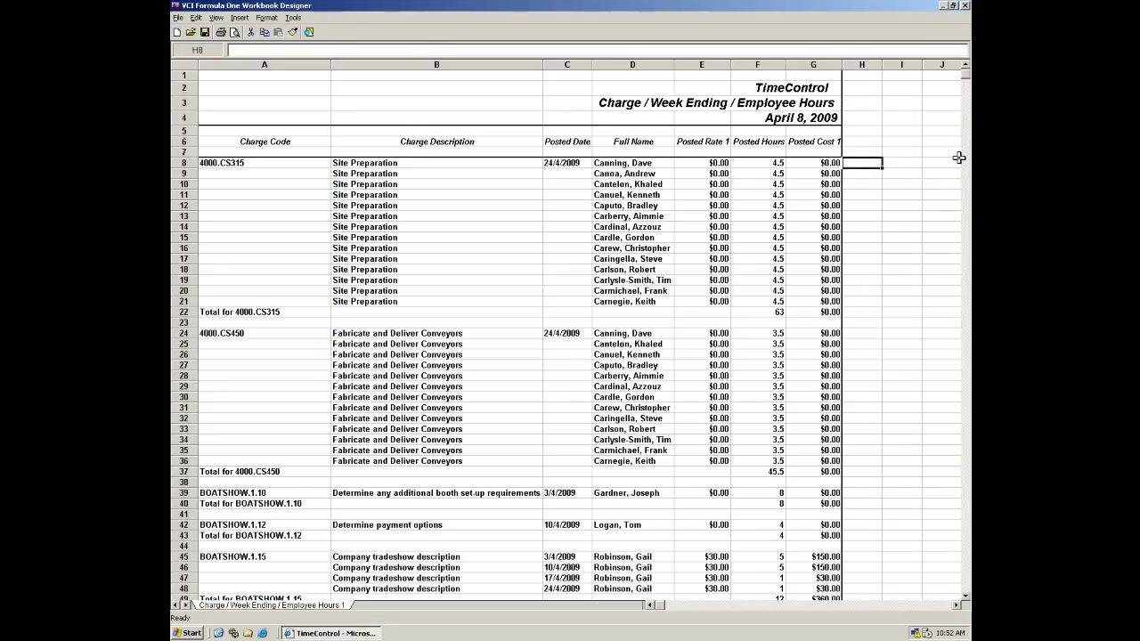
type("=")
left_click(813, 163)
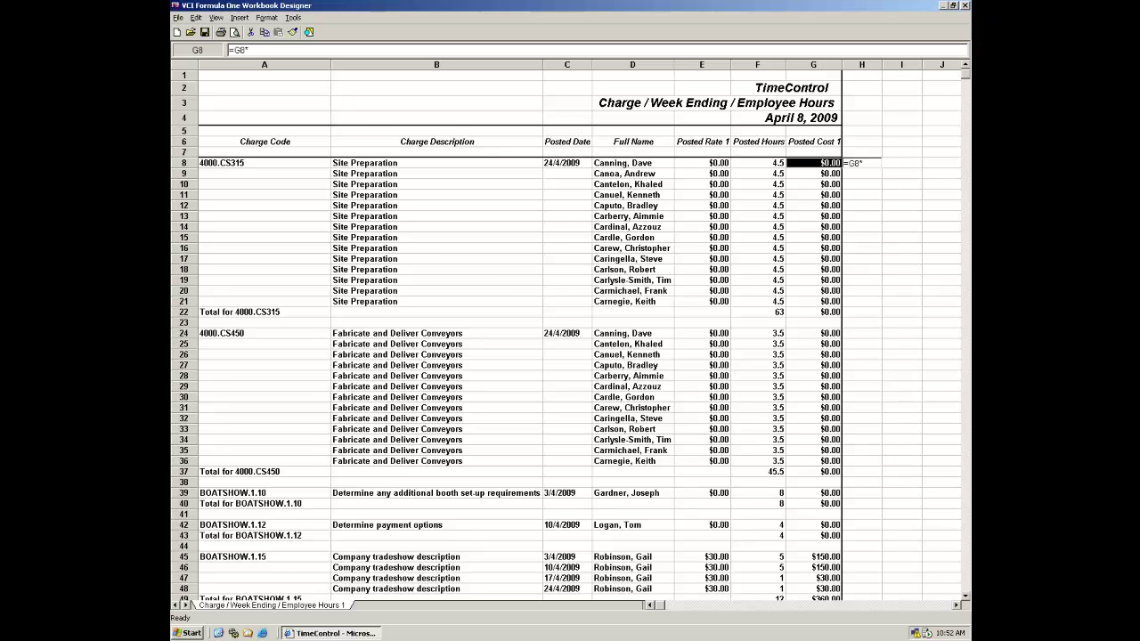
type("*0.062")
key("Return")
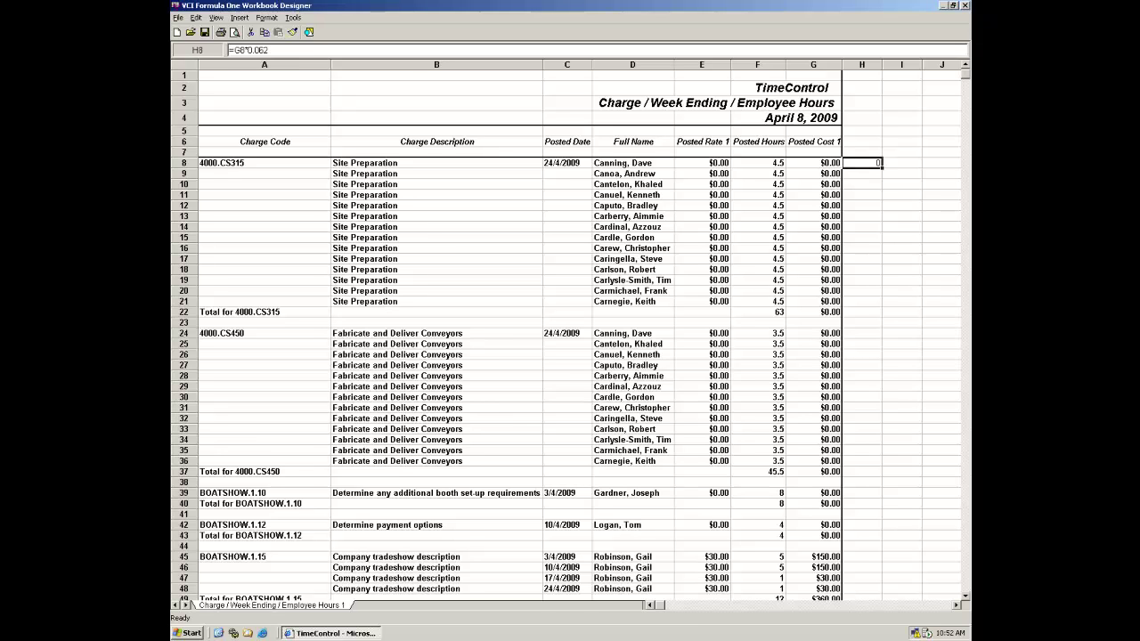
Label the new calculated column by entering USD in its header cell, H6.
left_click(861, 142)
type("USD")
key("Return")
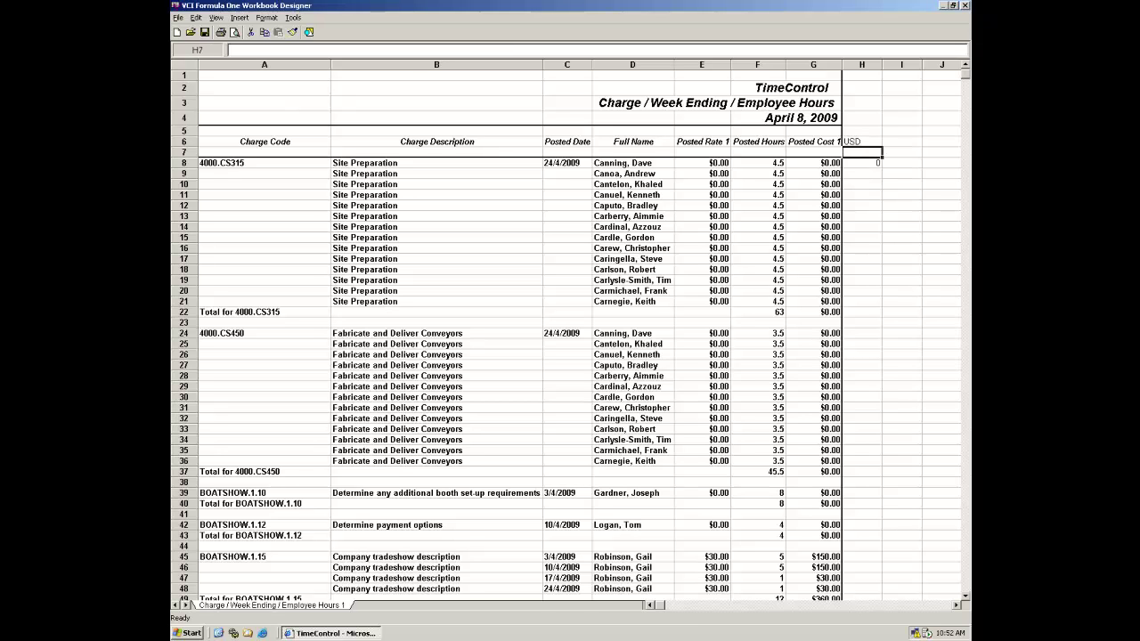
Copy the formula from cell H8 down column H through row 68.
left_click(866, 163)
left_click_drag(886, 295, 966, 599)
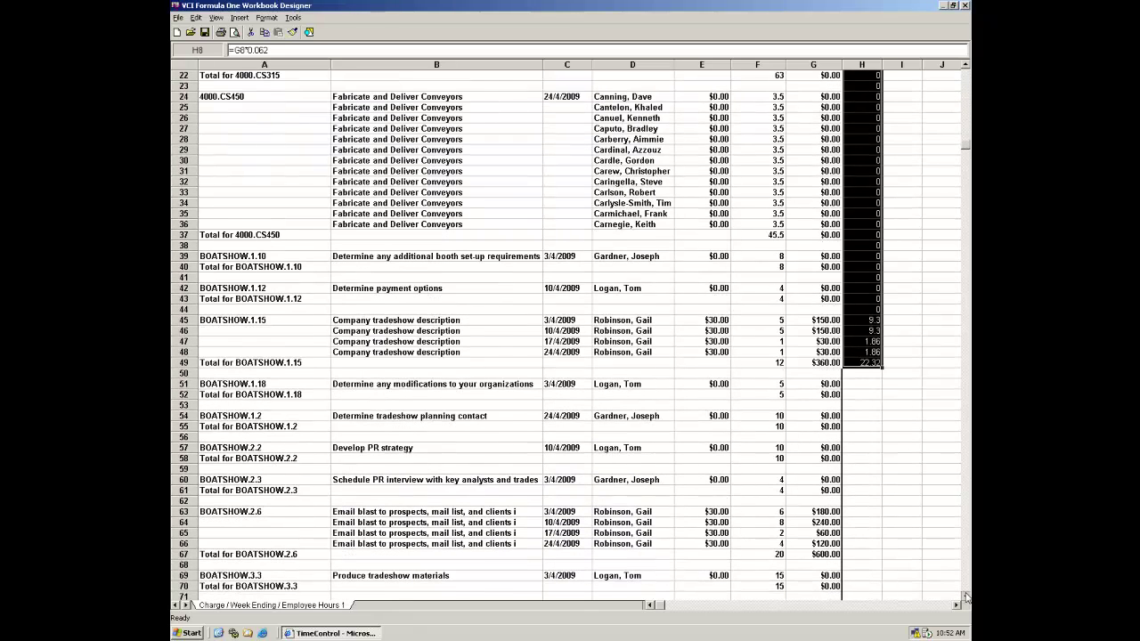
left_click_drag(895, 487, 878, 568)
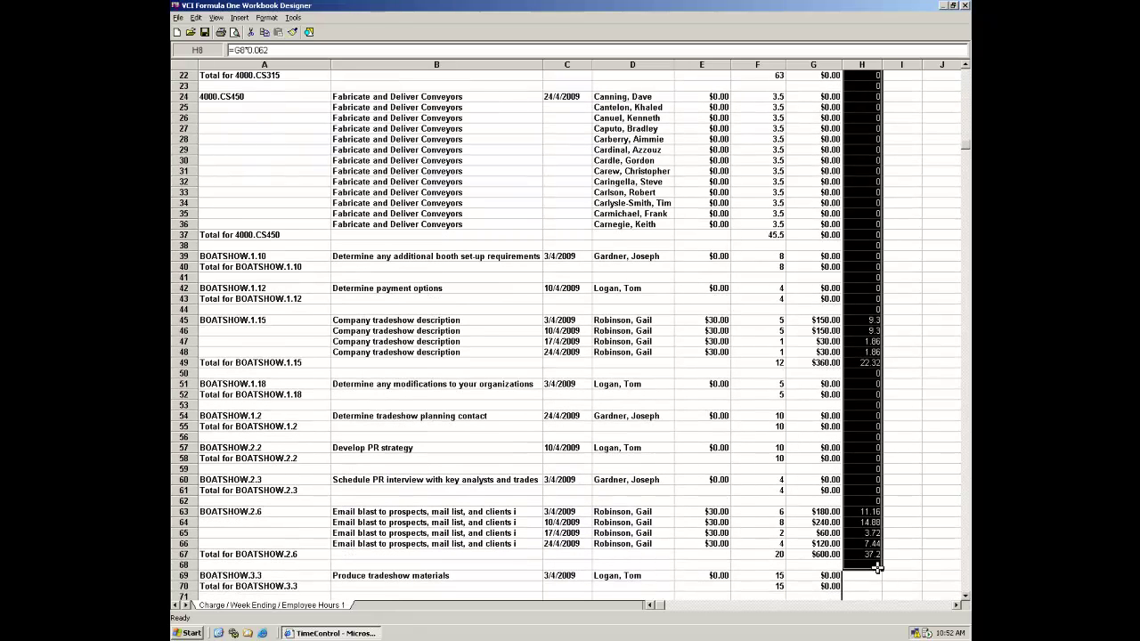
Try writing the report to a file in Excel 5 or 7 (*.xls) format, and cancel the save.
left_click(179, 18)
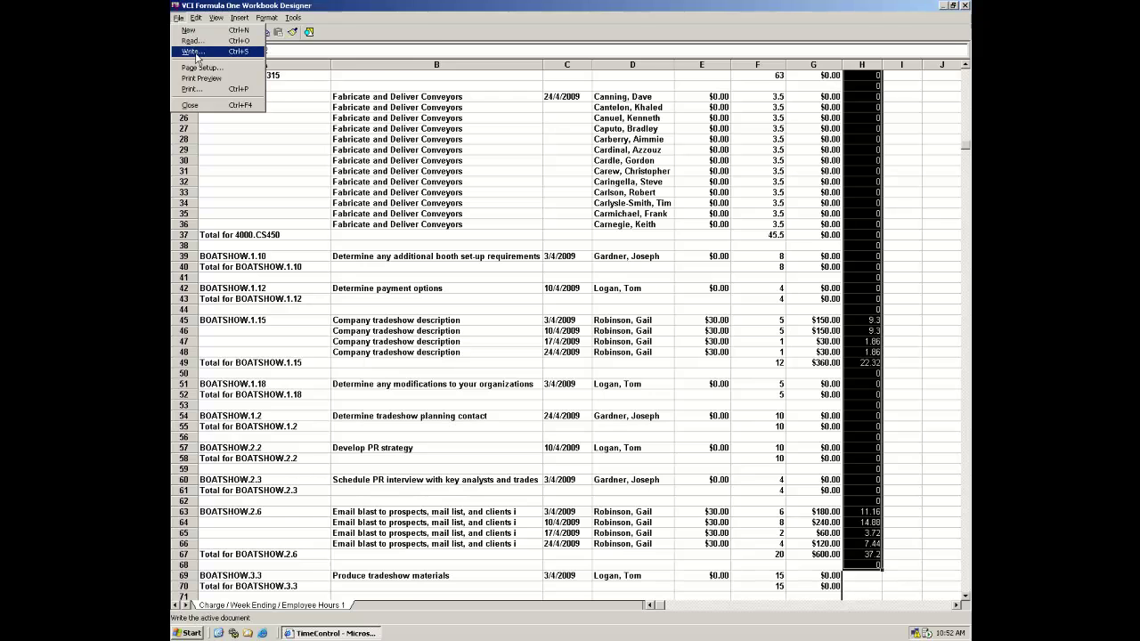
left_click(198, 51)
left_click(346, 178)
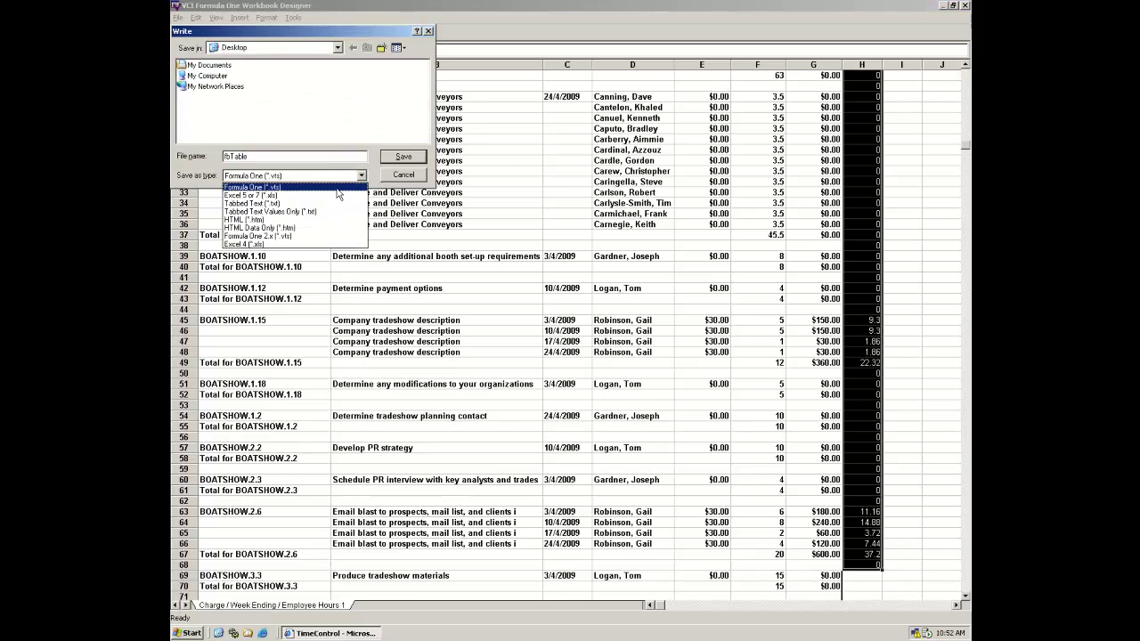
left_click(335, 199)
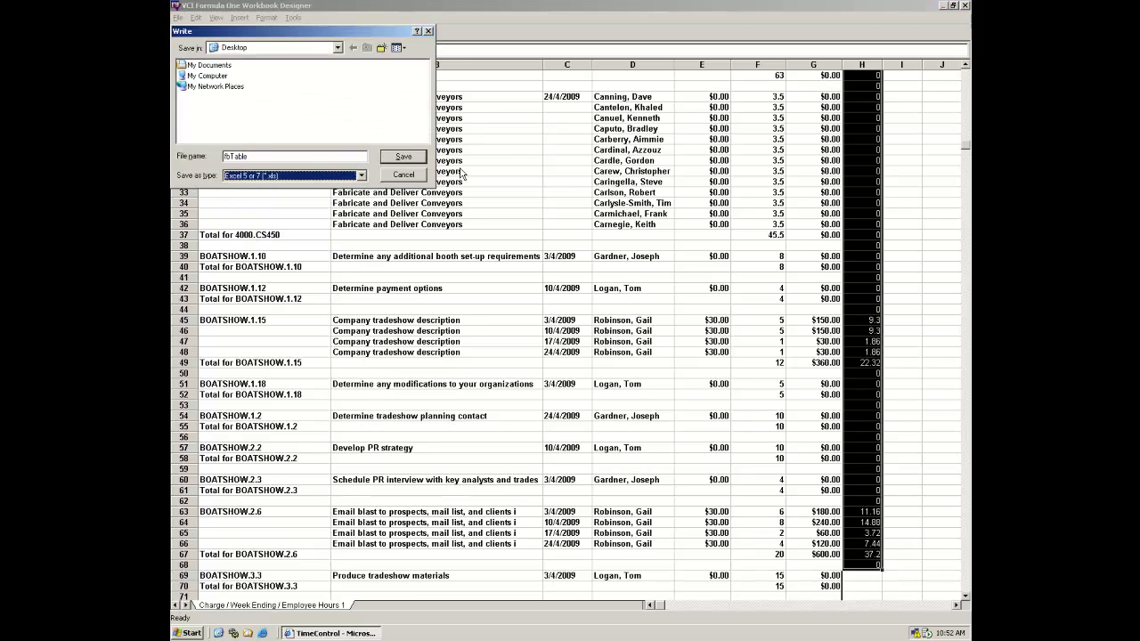
left_click(403, 174)
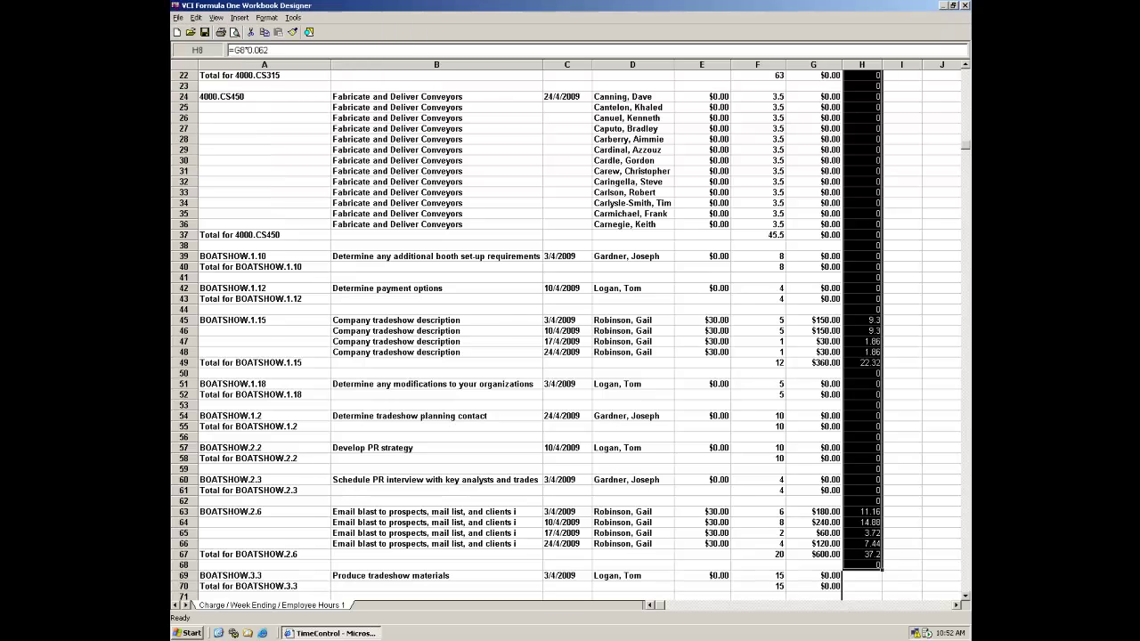
Close the report workbook and start a PM export with the Run Now option.
left_click(964, 7)
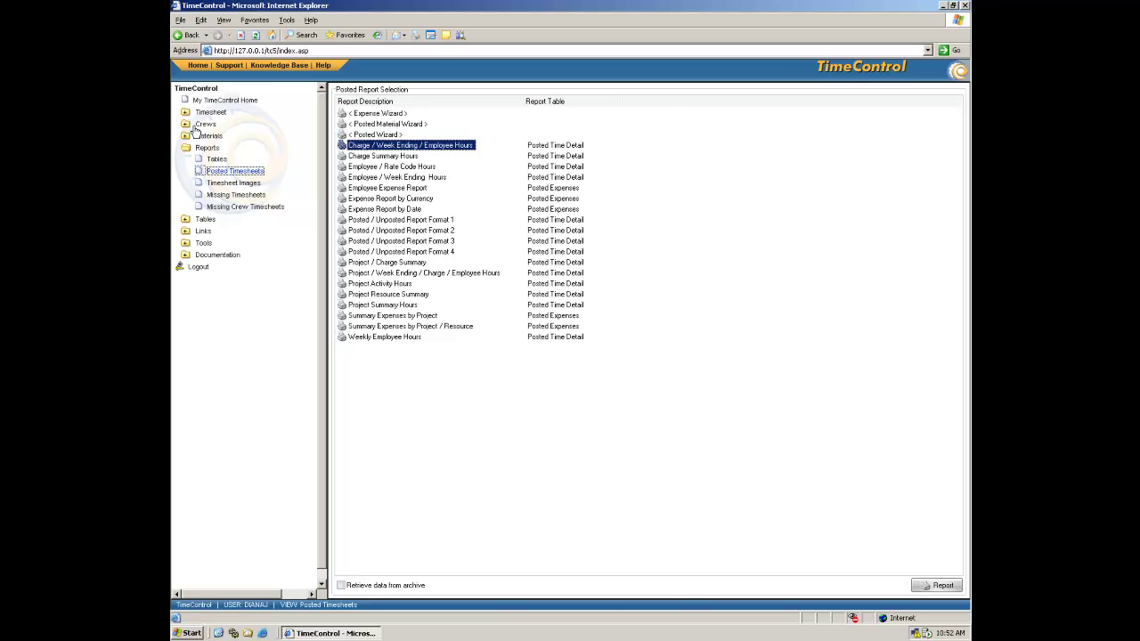
left_click(188, 233)
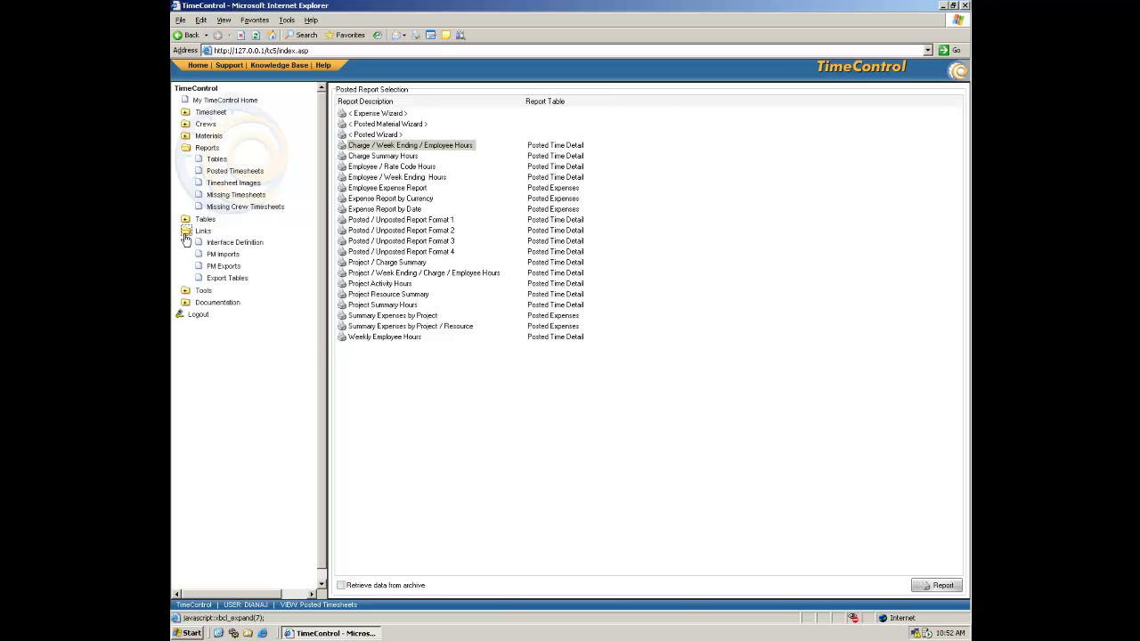
left_click(214, 268)
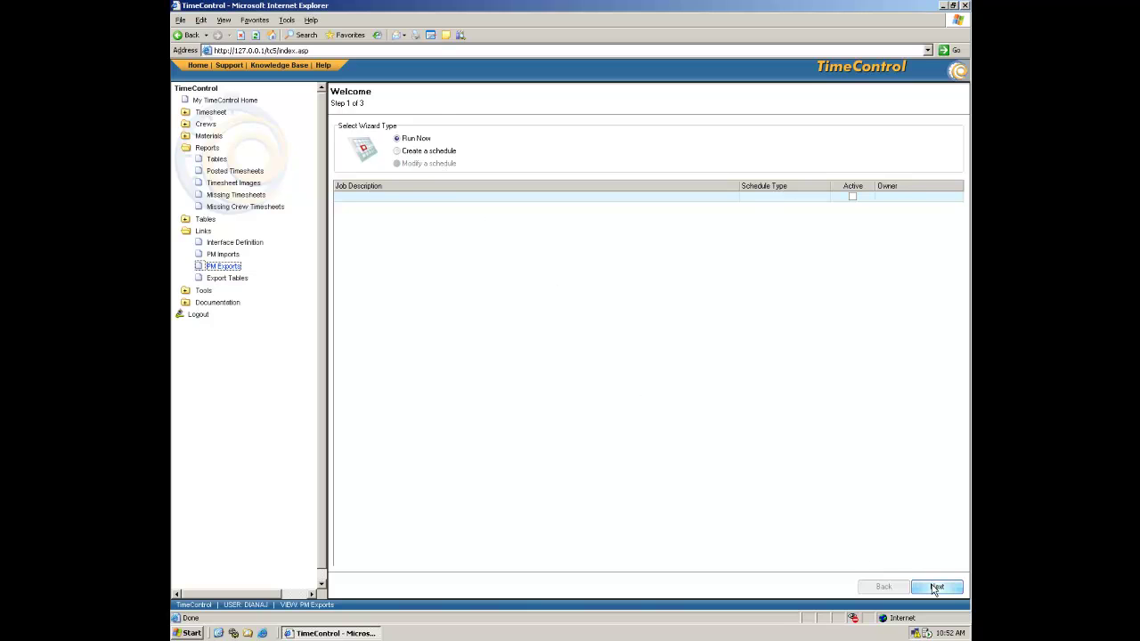
left_click(936, 587)
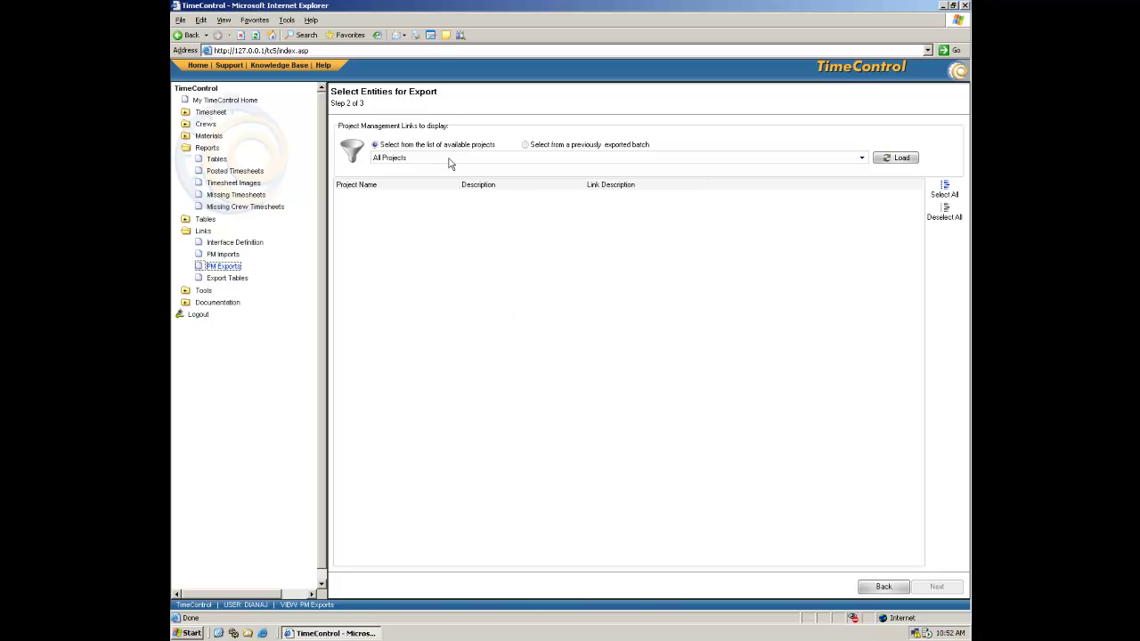
Load all projects, mark BOATSHOW, 4000 and 3000 for export, and choose to select transfer options for all projects.
left_click(895, 159)
left_click(341, 206)
left_click(341, 217)
left_click(341, 228)
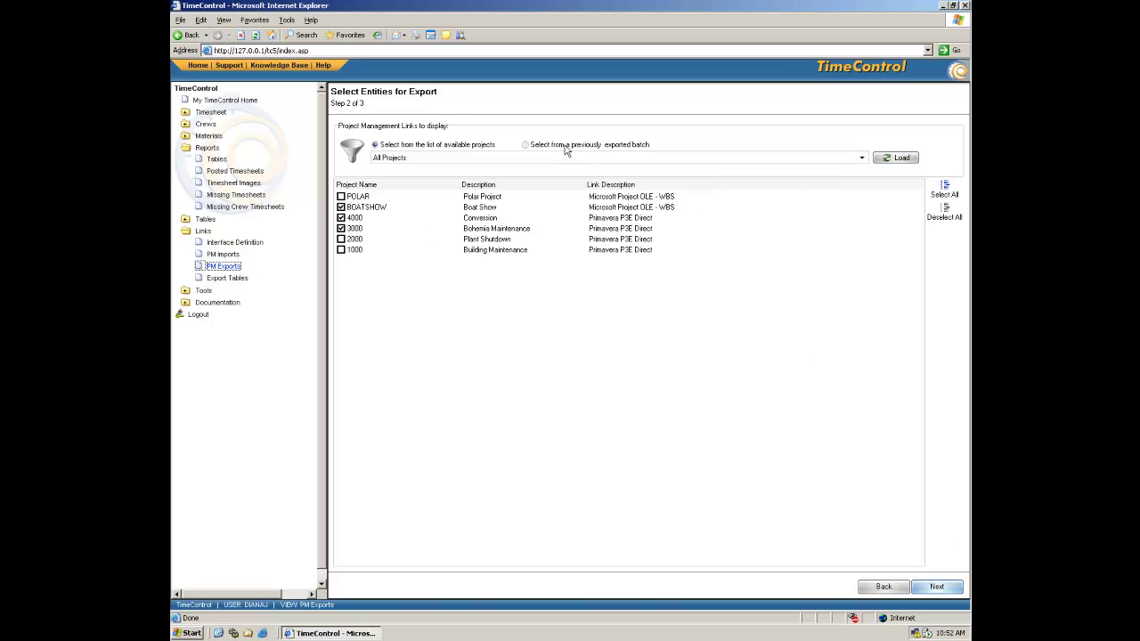
left_click(939, 586)
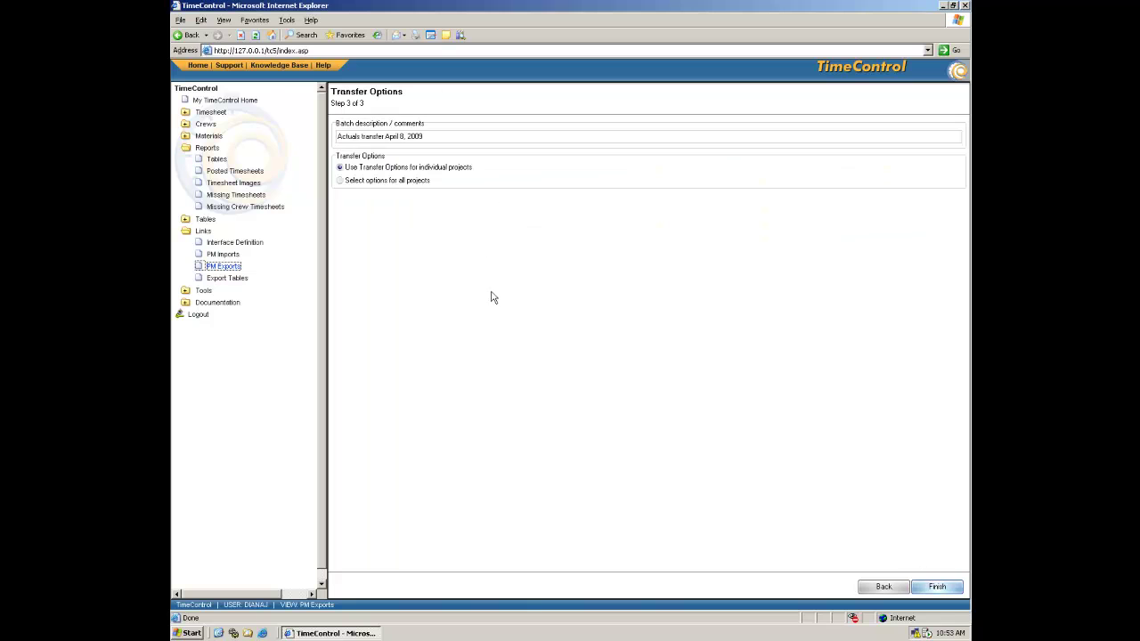
left_click(374, 180)
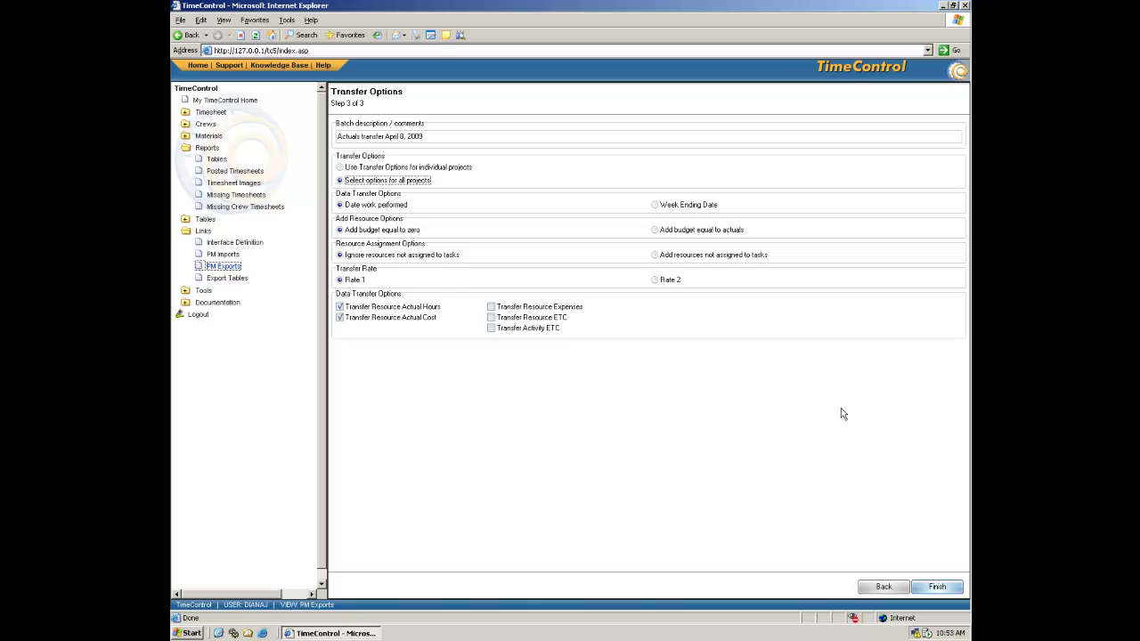
Start the Export Wizard for table exports and choose the PSDETAIL (Posted Time Detail) table.
left_click(227, 279)
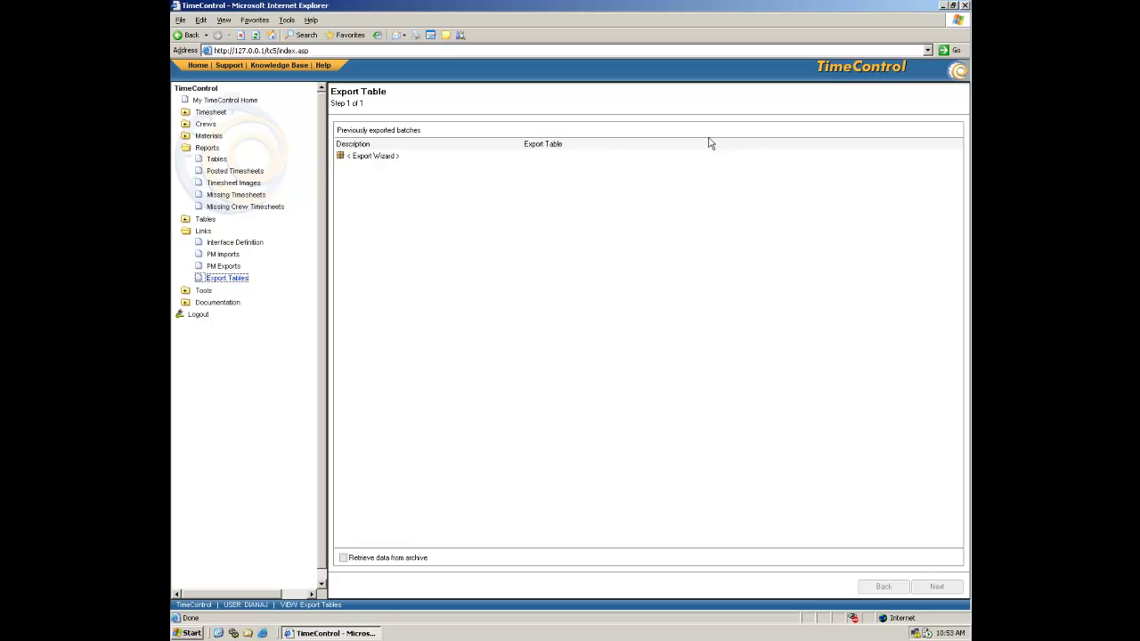
double_click(381, 156)
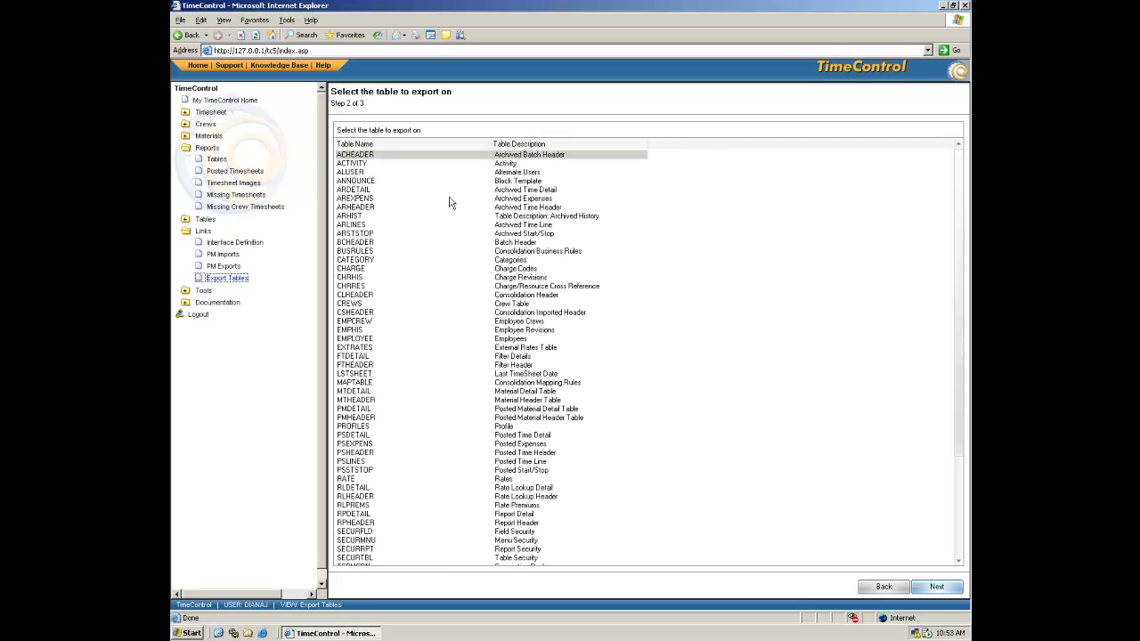
scroll(962, 182, "down", 2)
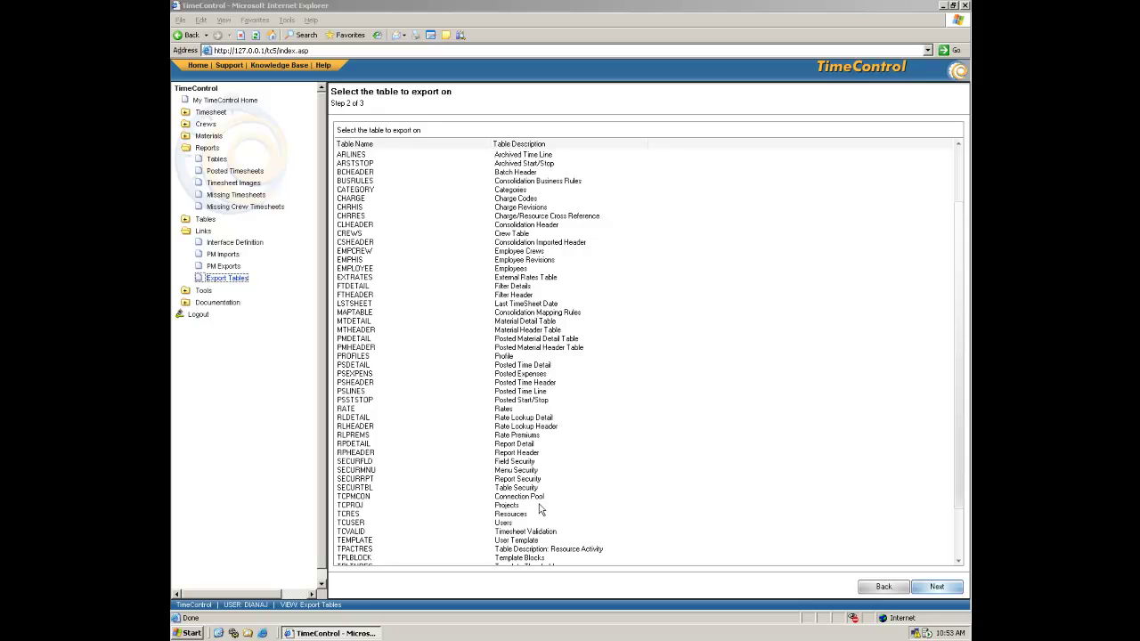
double_click(353, 365)
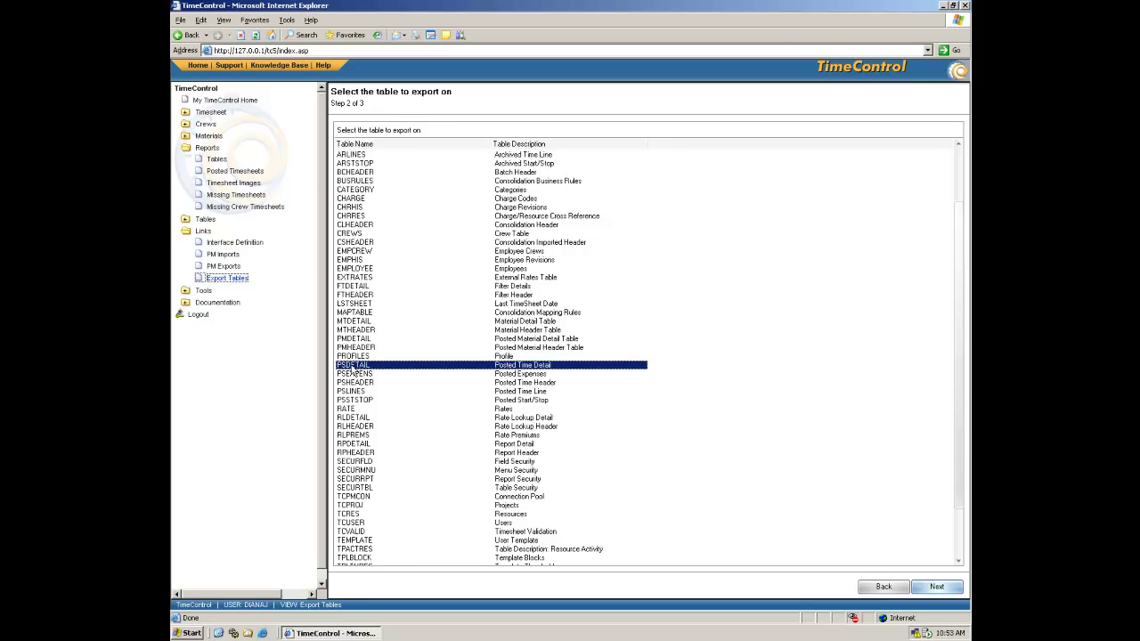
Add Posted Hours, Date Work Performed and Posted Cost 1 to the export's selected fields.
left_click(357, 150)
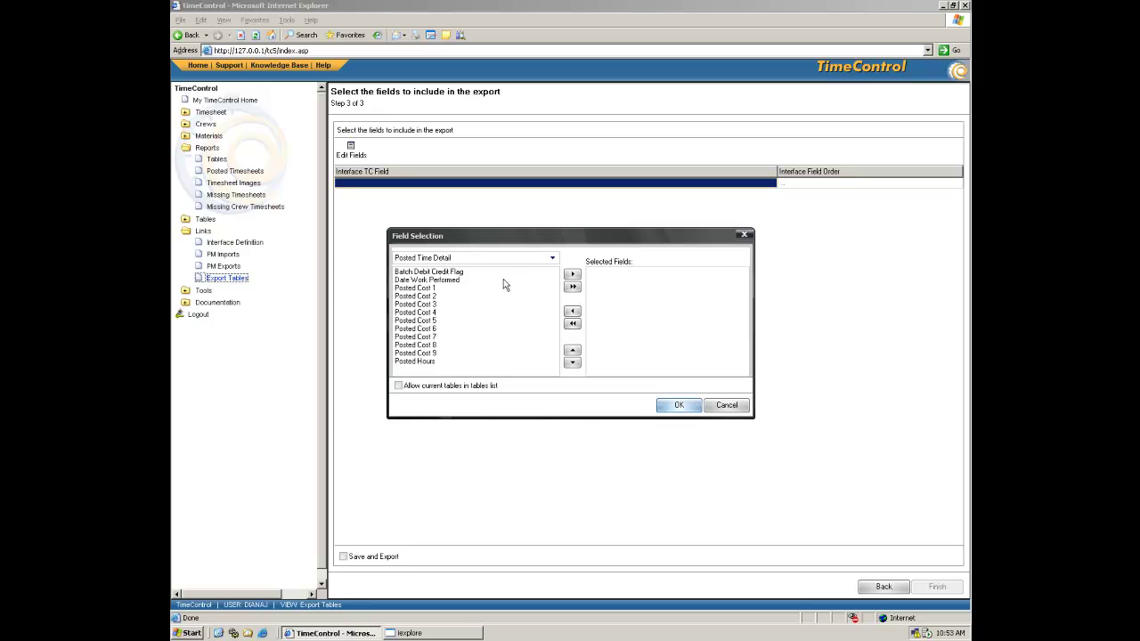
left_click(435, 288)
left_click(425, 362)
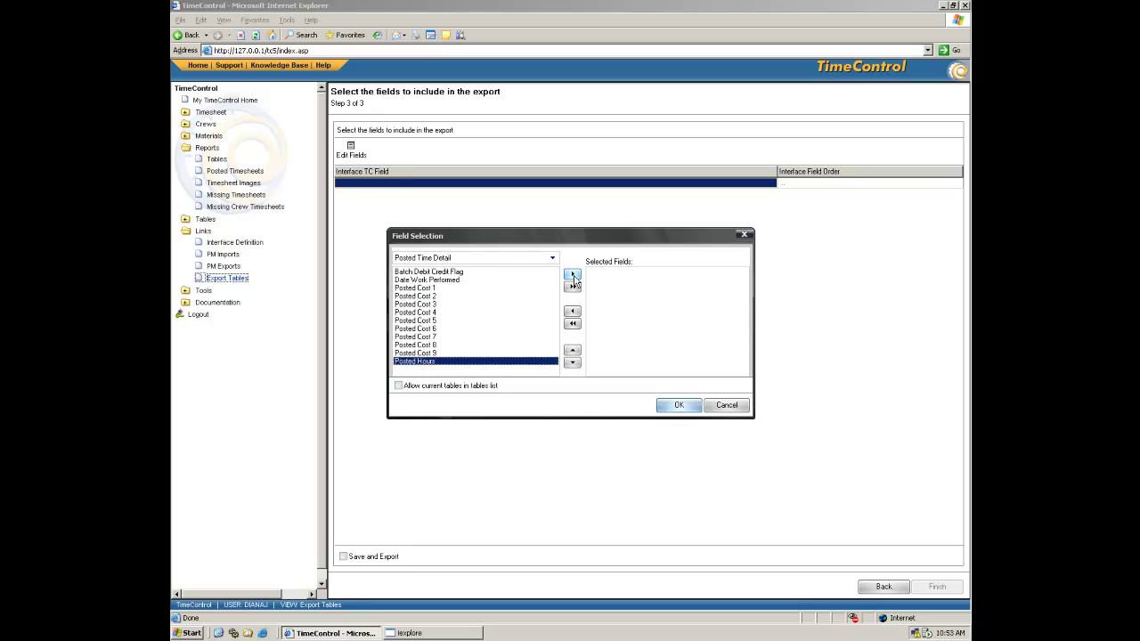
left_click(573, 274)
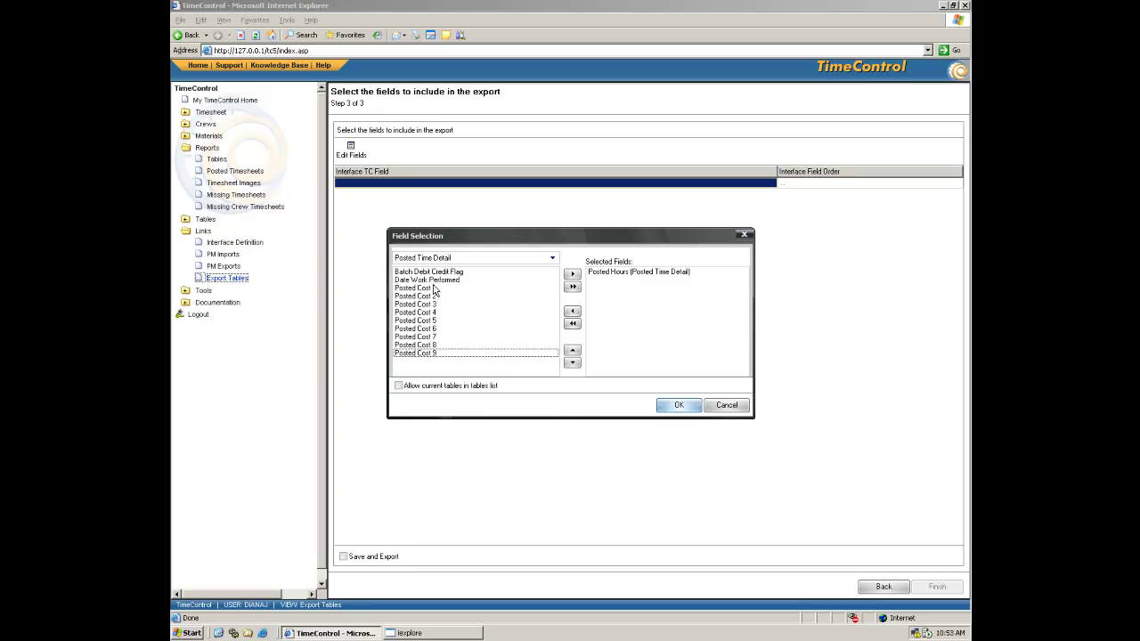
left_click(436, 280)
left_click(572, 274)
left_click(521, 286)
left_click(494, 280)
left_click(573, 274)
Browse the related tables that can supply export fields, and cancel the field selection.
left_click(552, 259)
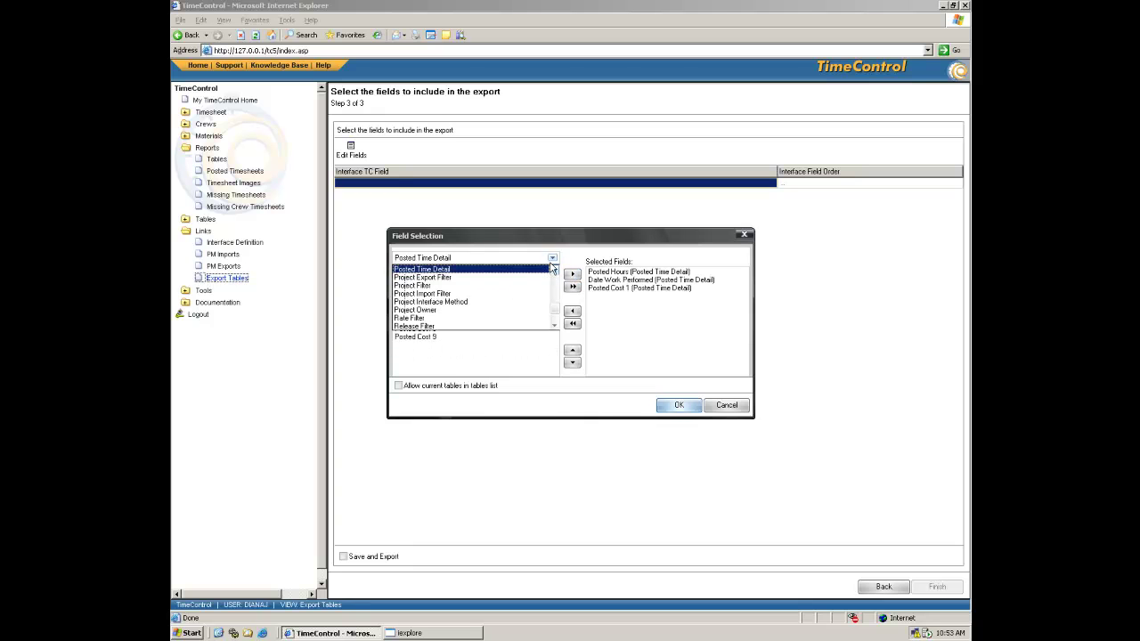
scroll(556, 307, "up", 2)
scroll(556, 307, "up", 2)
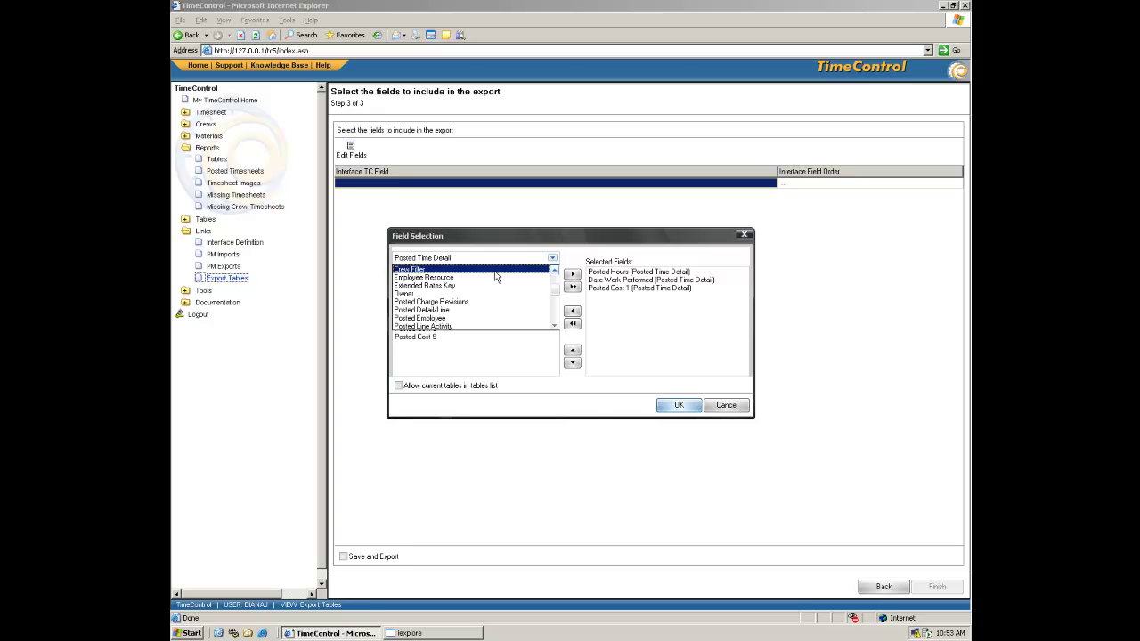
left_click(727, 406)
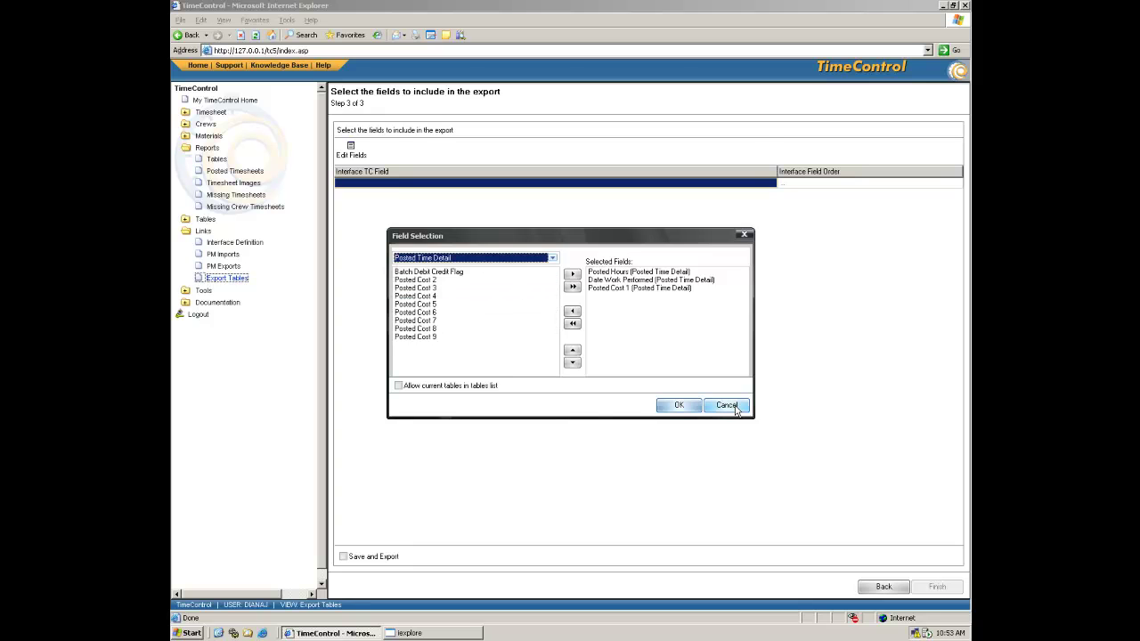
left_click(727, 406)
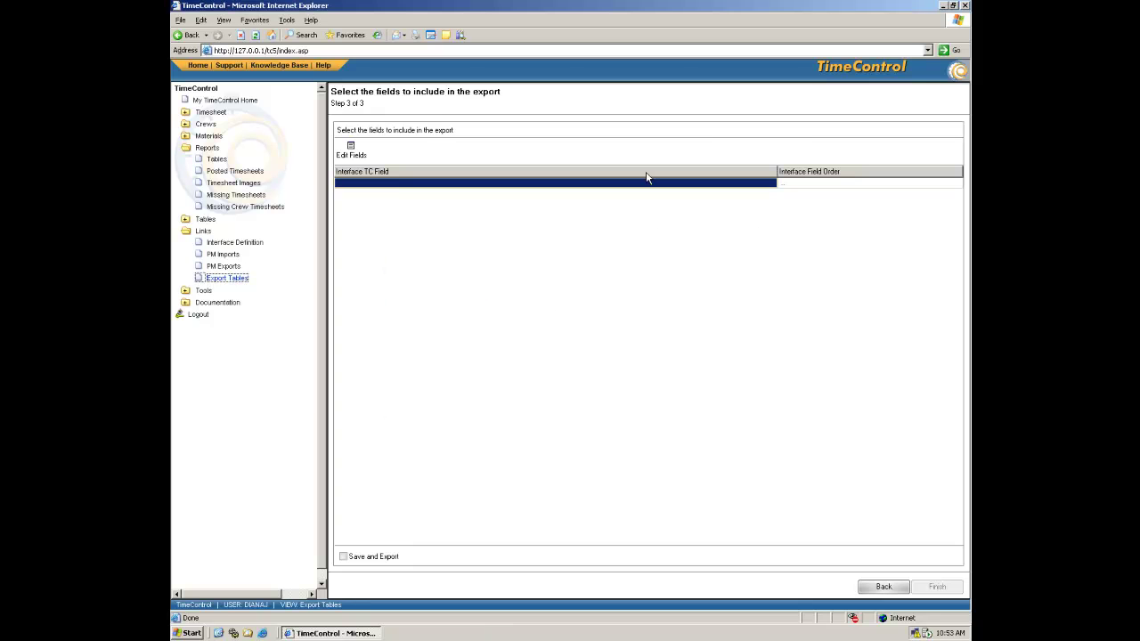
Return to the TimeControl home page, log out, and log in with another user's username.
left_click(218, 101)
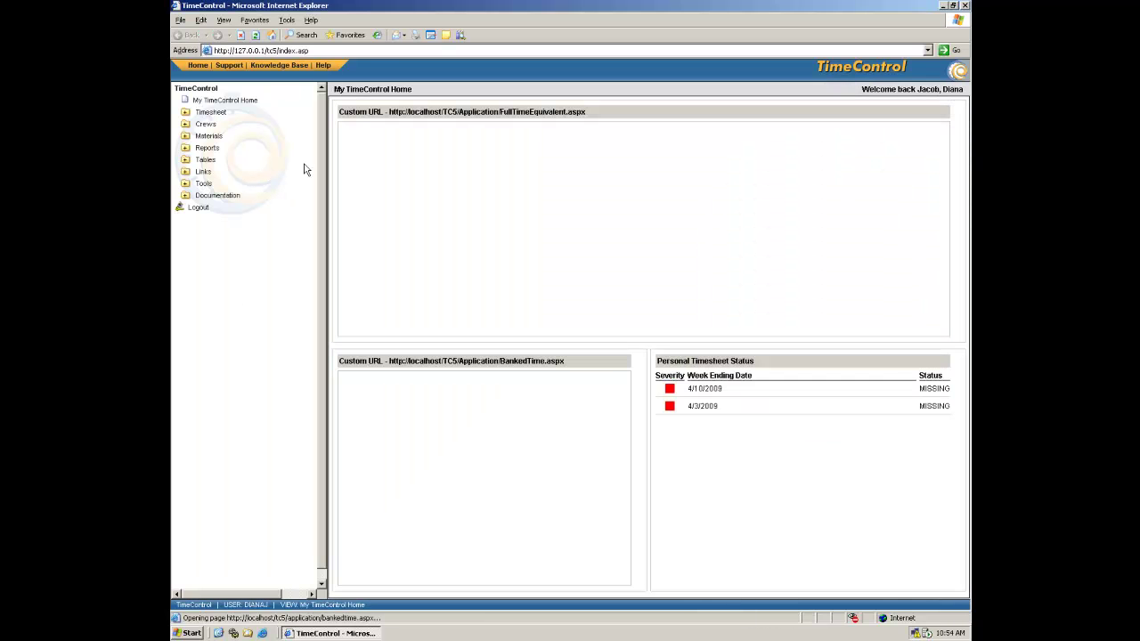
left_click(198, 209)
left_click(634, 152)
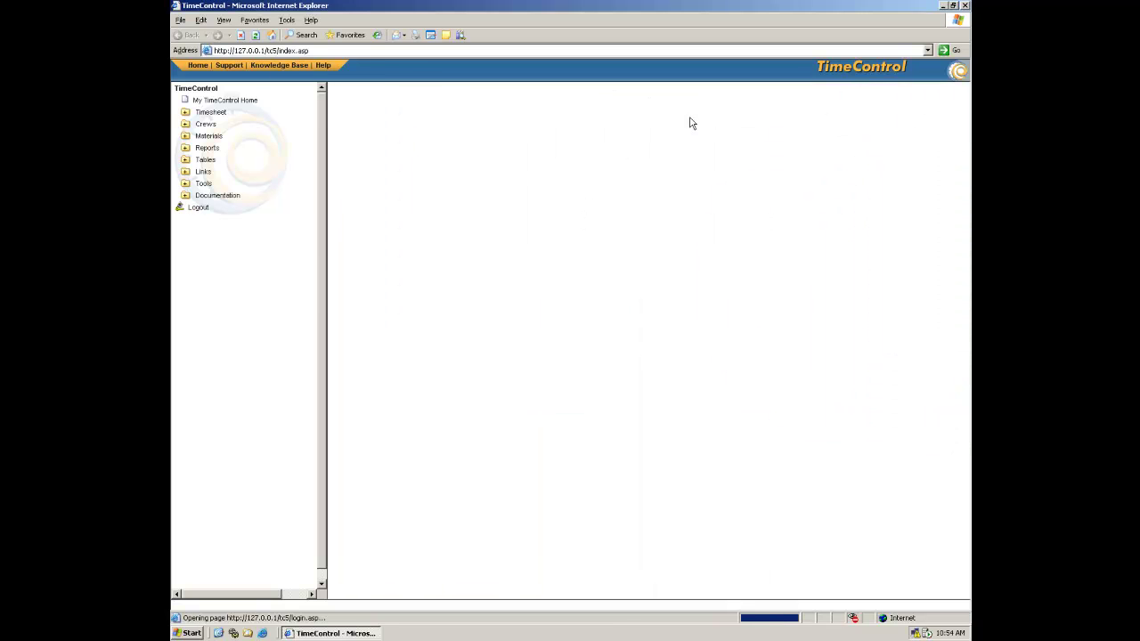
type("roberte")
key("Return")
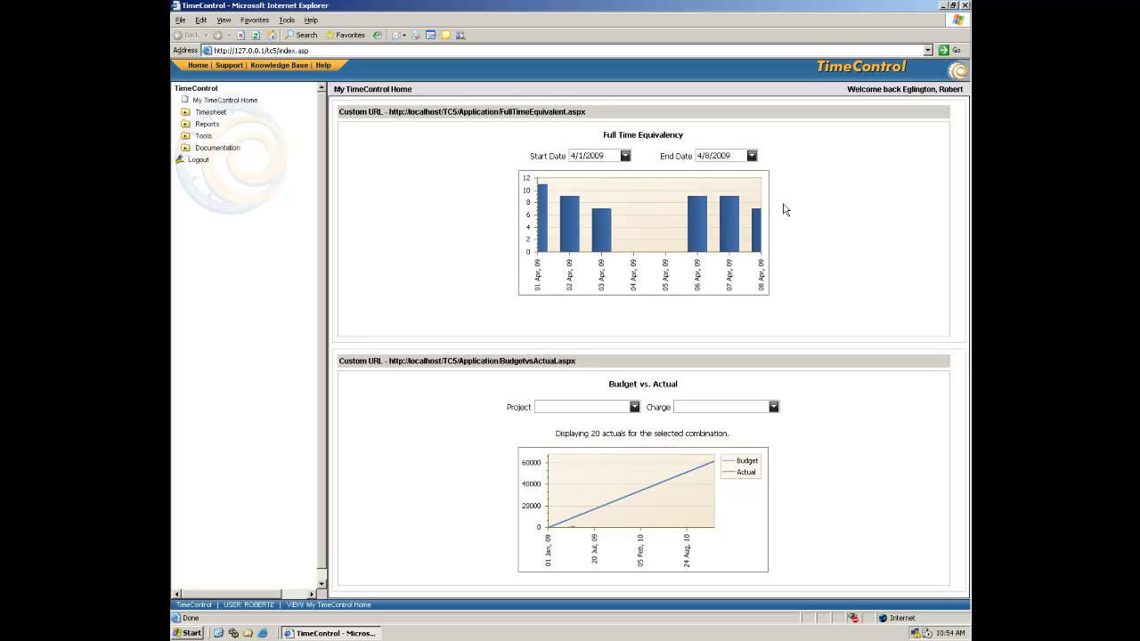
Set the Full Time Equivalency chart's end date to 4/30/2009 and the Budget vs. Actual chart's project to BOATSHOW.
left_click(751, 156)
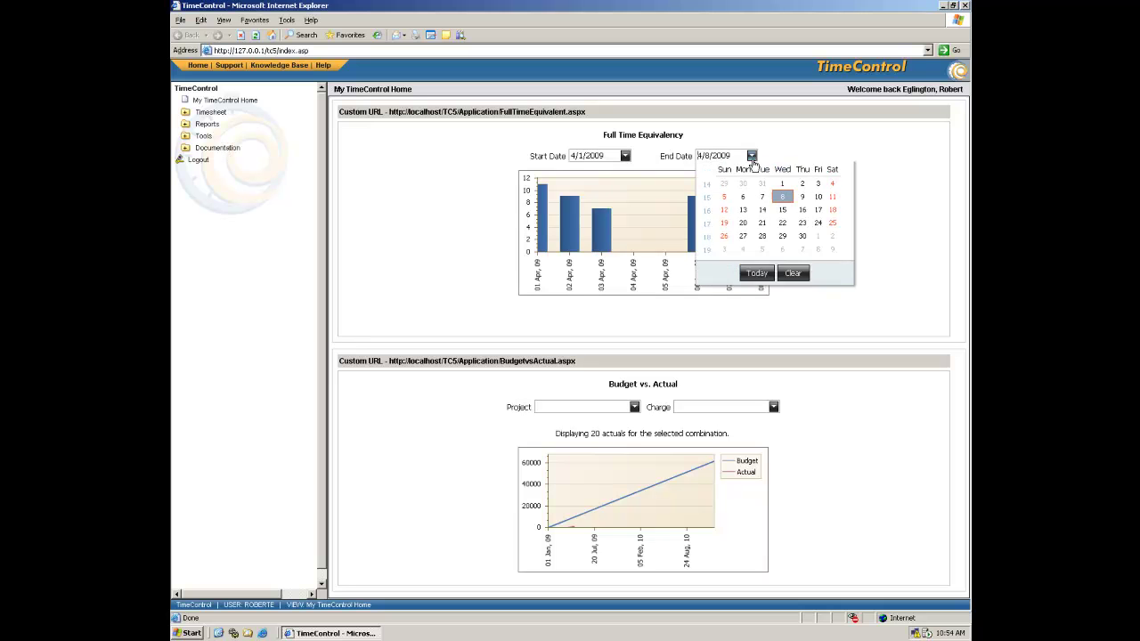
left_click(800, 256)
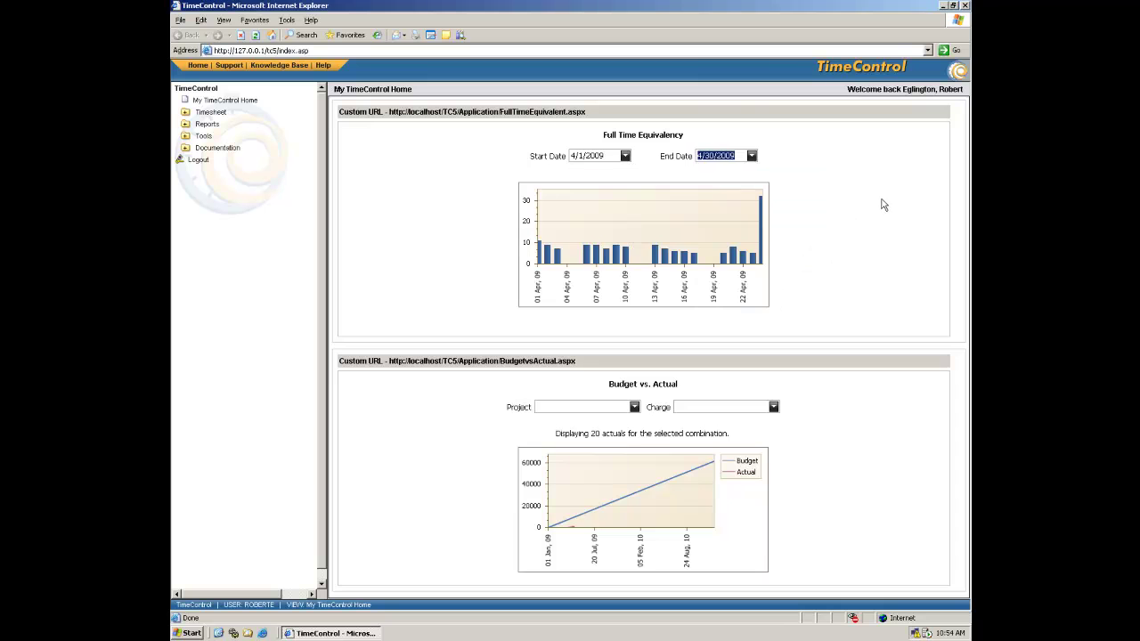
left_click(634, 407)
left_click(588, 488)
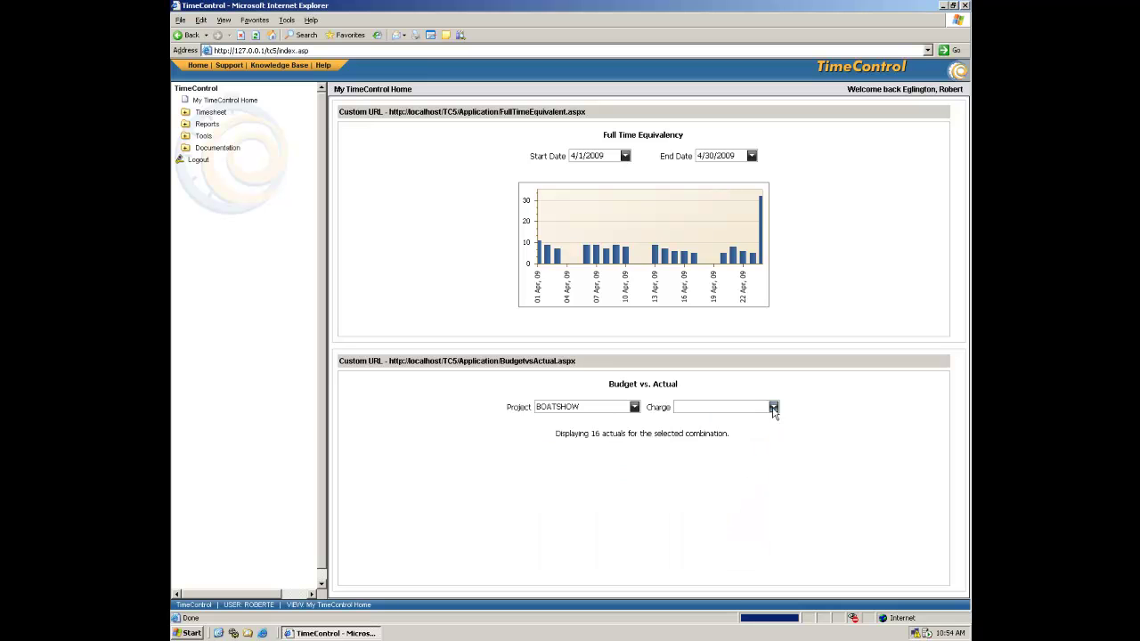
left_click(774, 407)
left_click(833, 404)
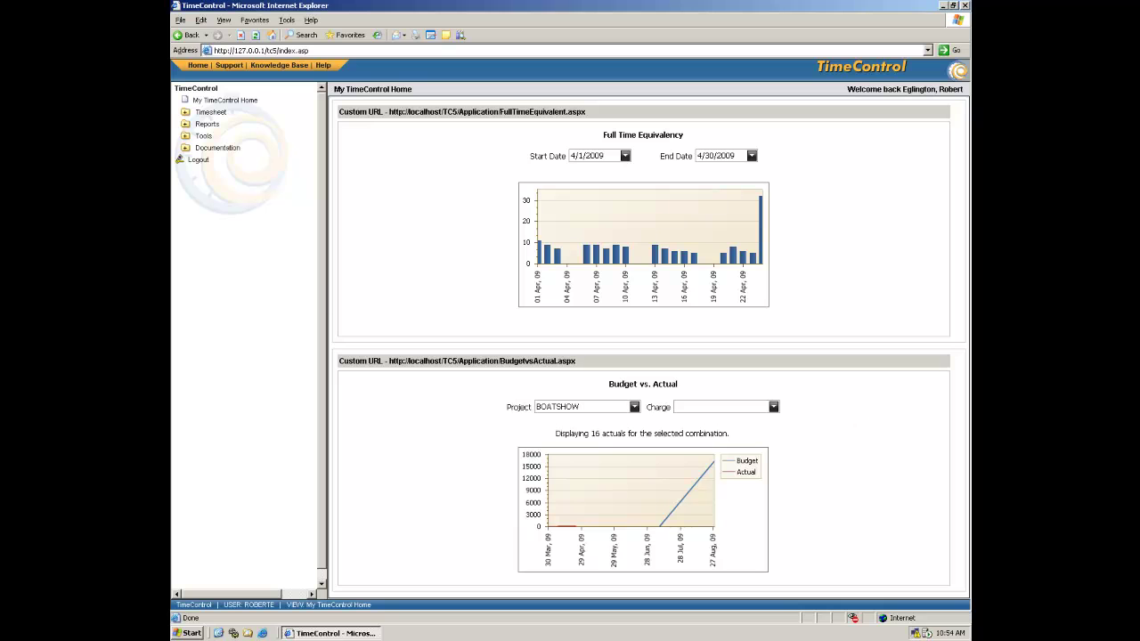
Open the Drill Down Analyzer, removing the alternate user link, and refresh the Posted Data Review view.
left_click(186, 112)
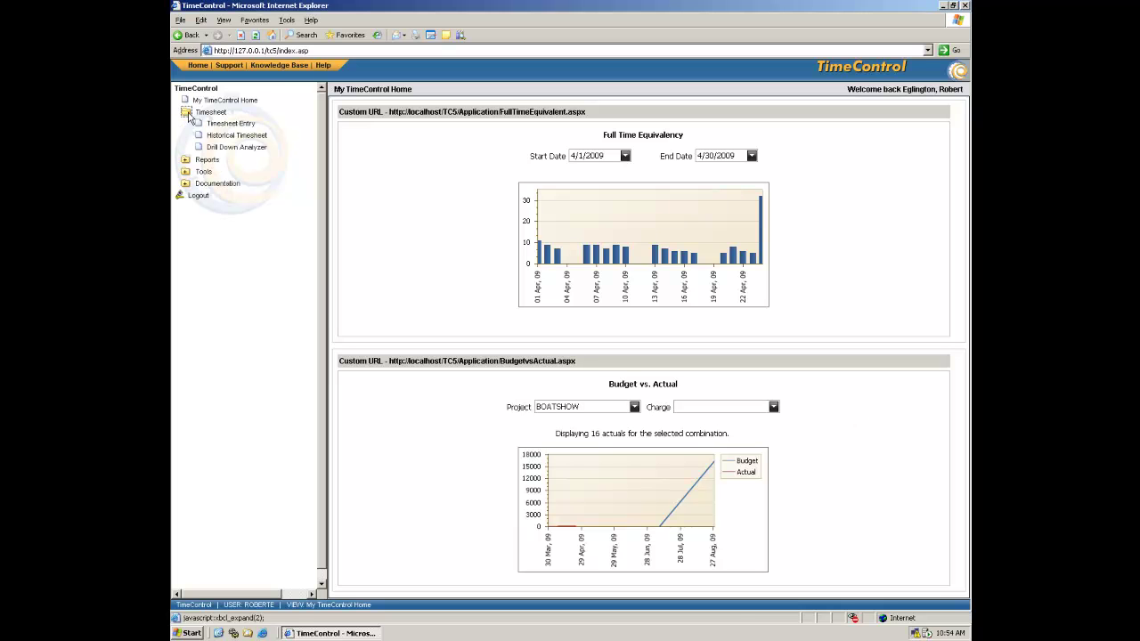
left_click(236, 147)
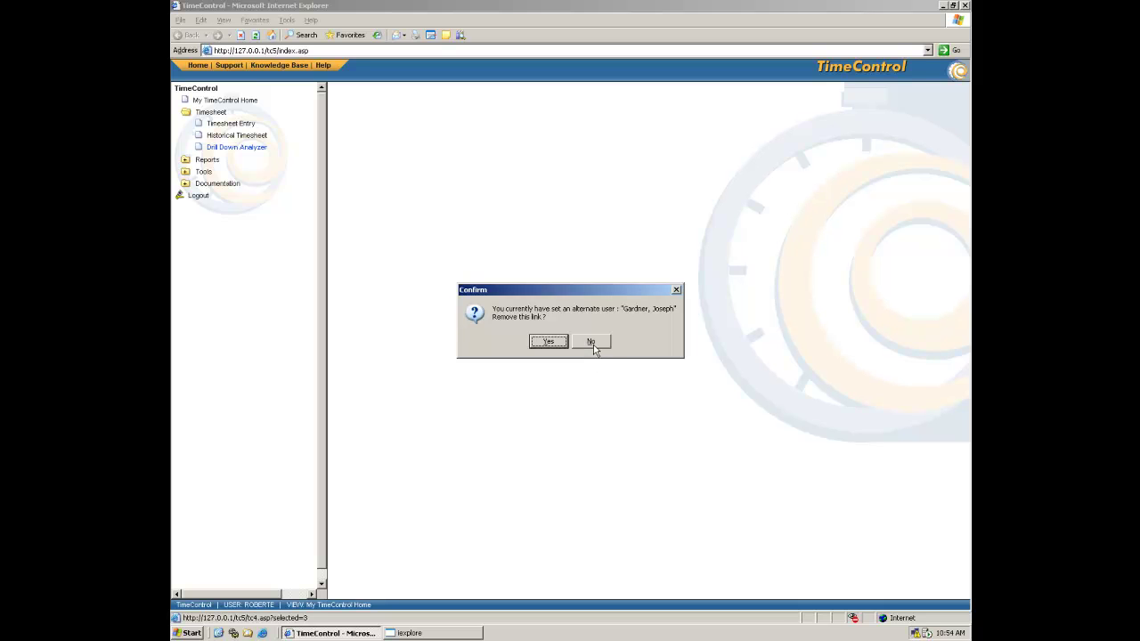
left_click(548, 342)
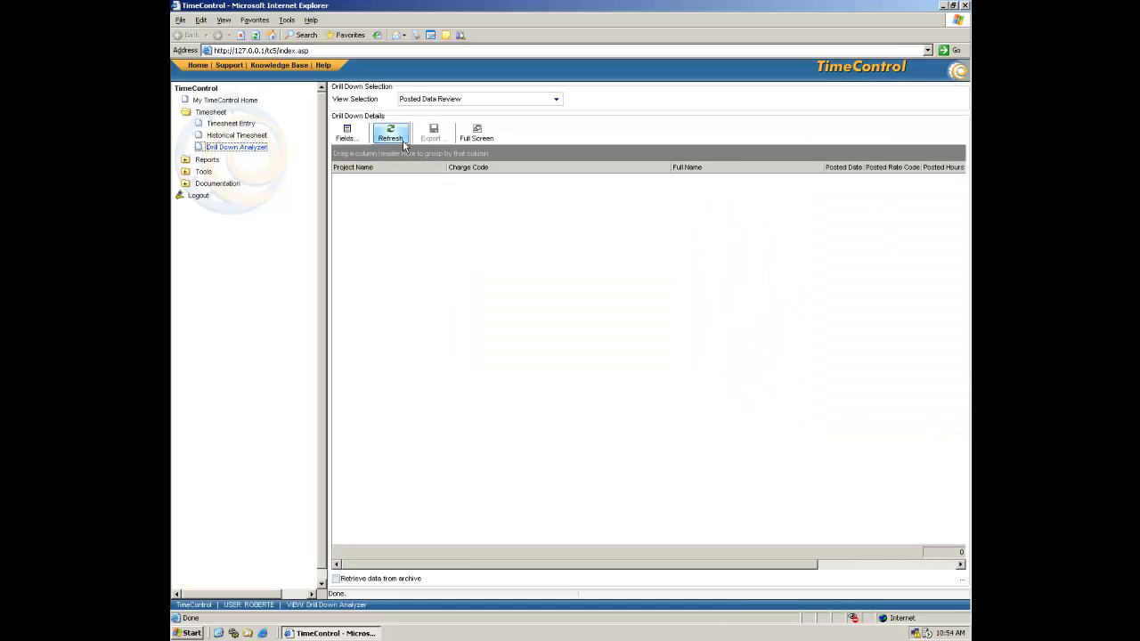
left_click(395, 140)
left_click(569, 347)
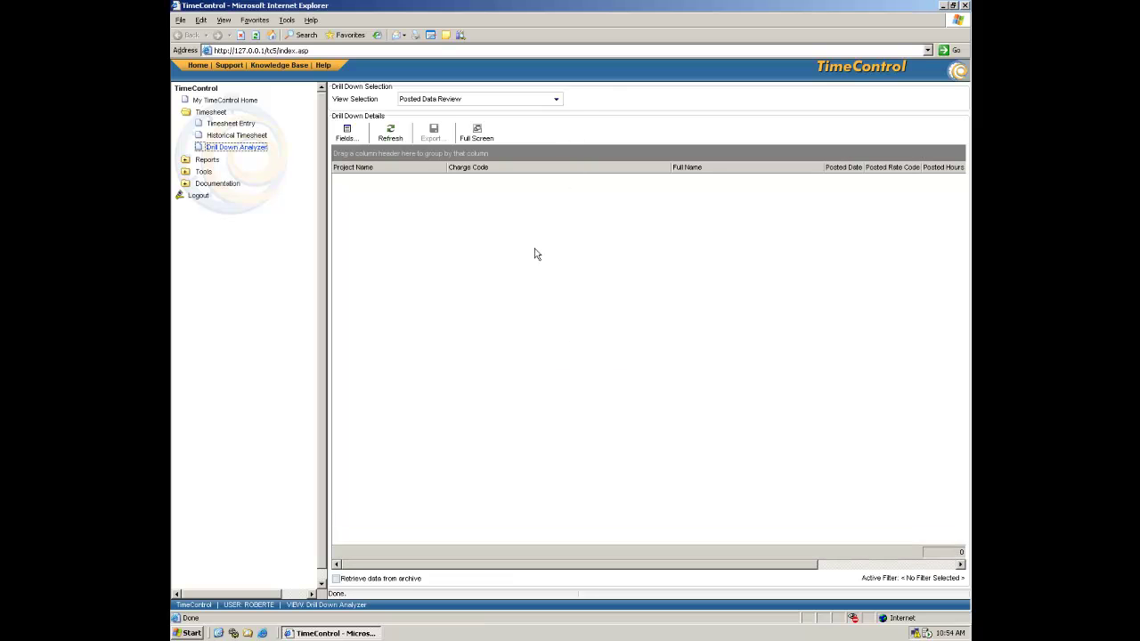
Switch the Drill Down Analyzer's view selection to Unposted Data Review.
left_click(556, 100)
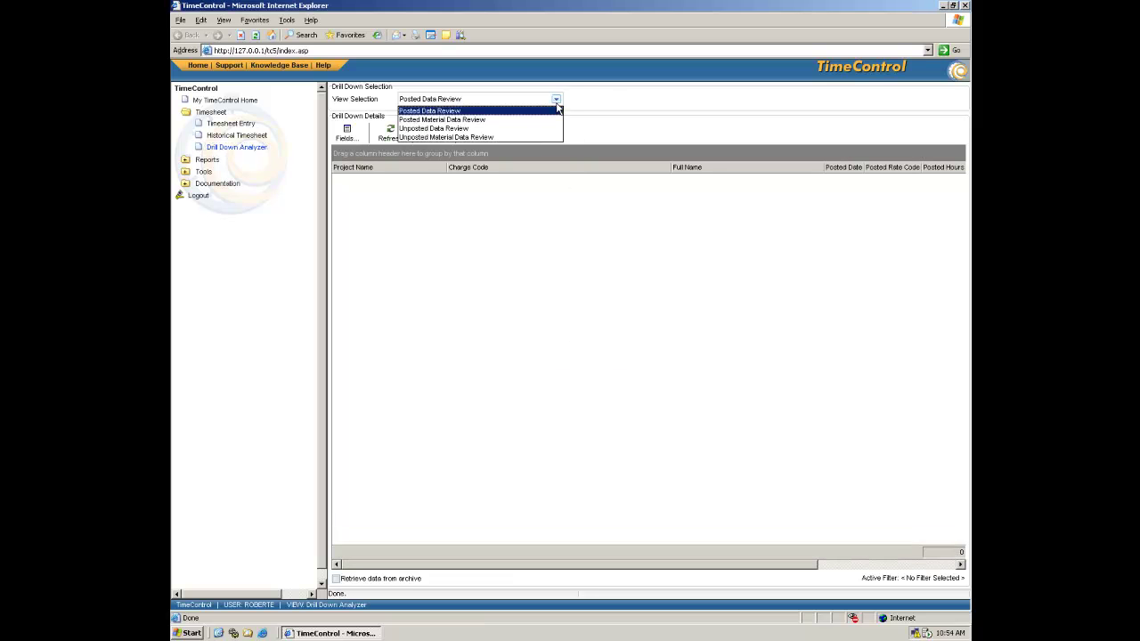
left_click(504, 128)
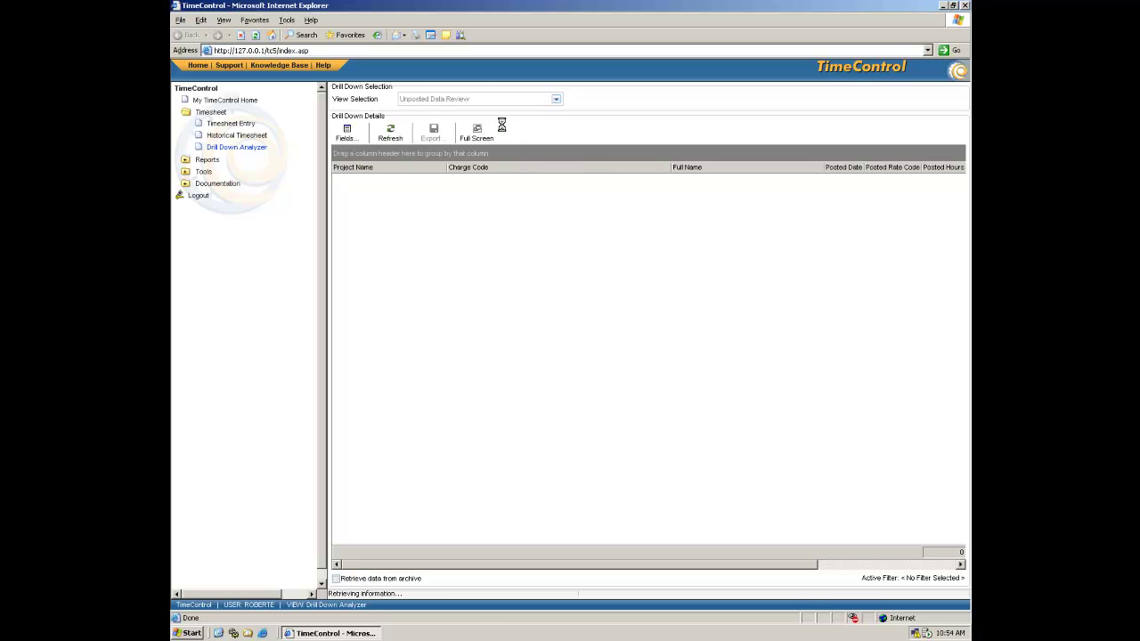
left_click(574, 345)
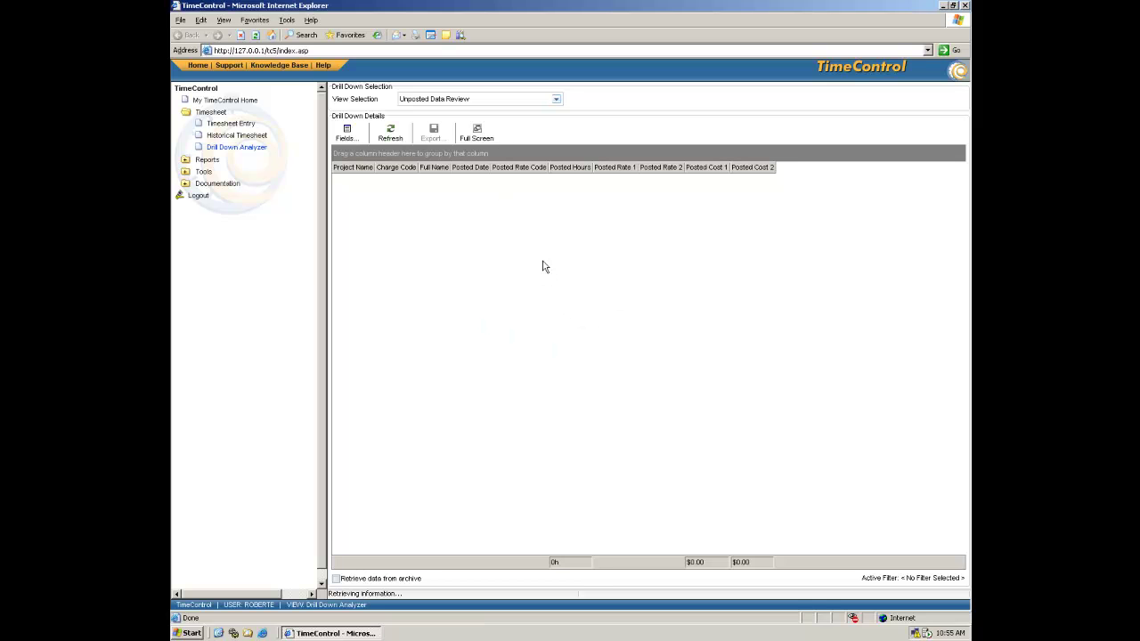
Open the list of Posted Timesheets reports to review it, and return to the My TimeControl Home page.
left_click(236, 147)
left_click(208, 160)
left_click(230, 185)
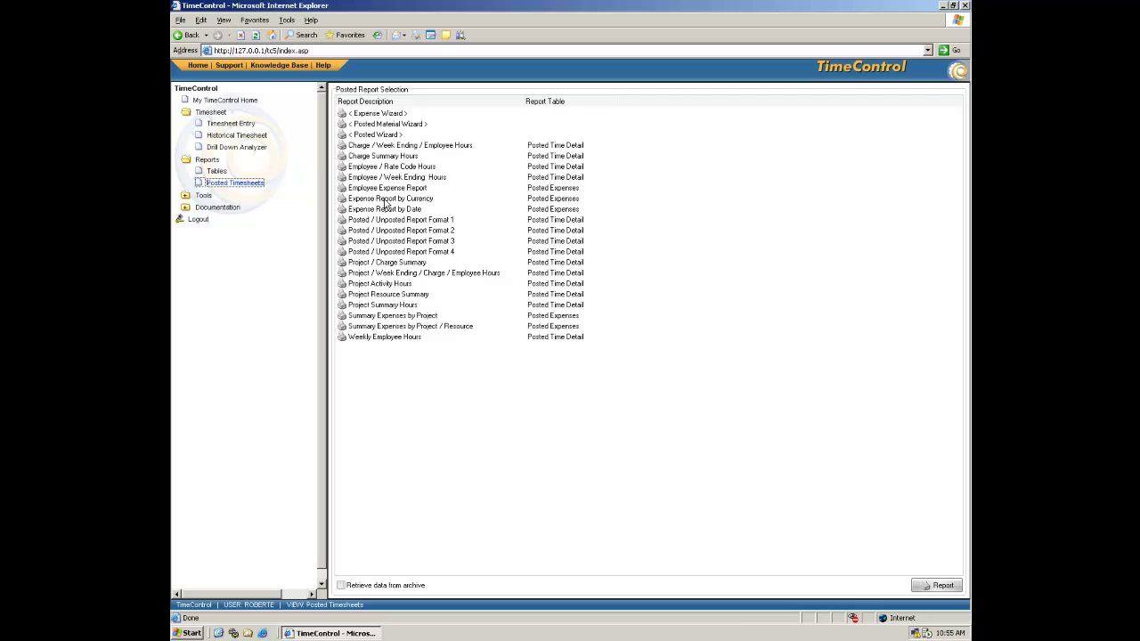
left_click(253, 101)
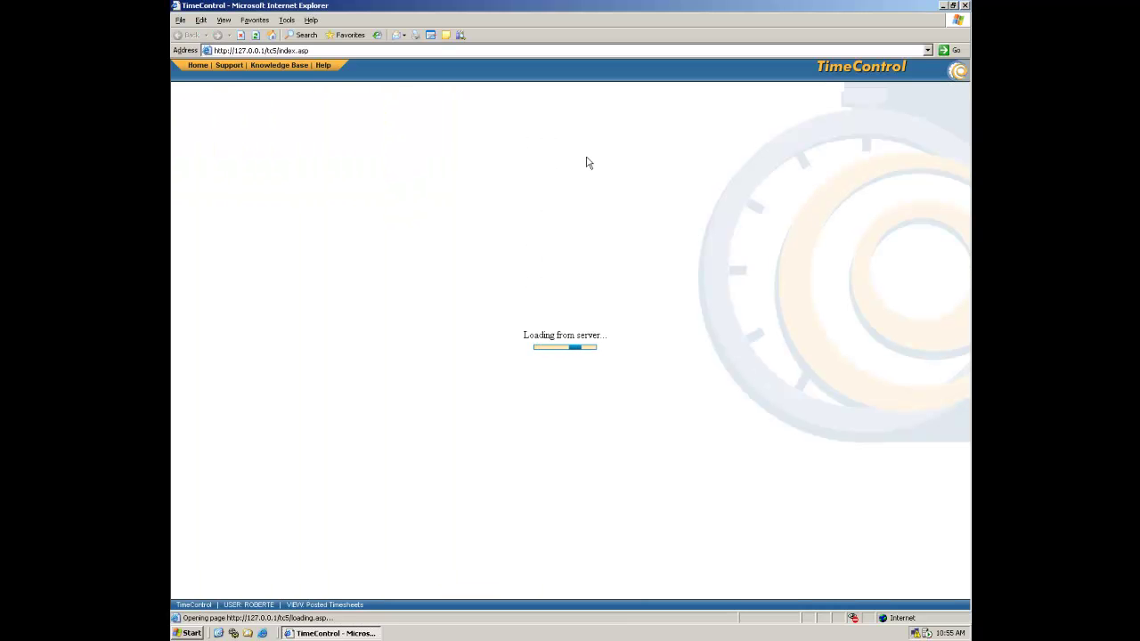